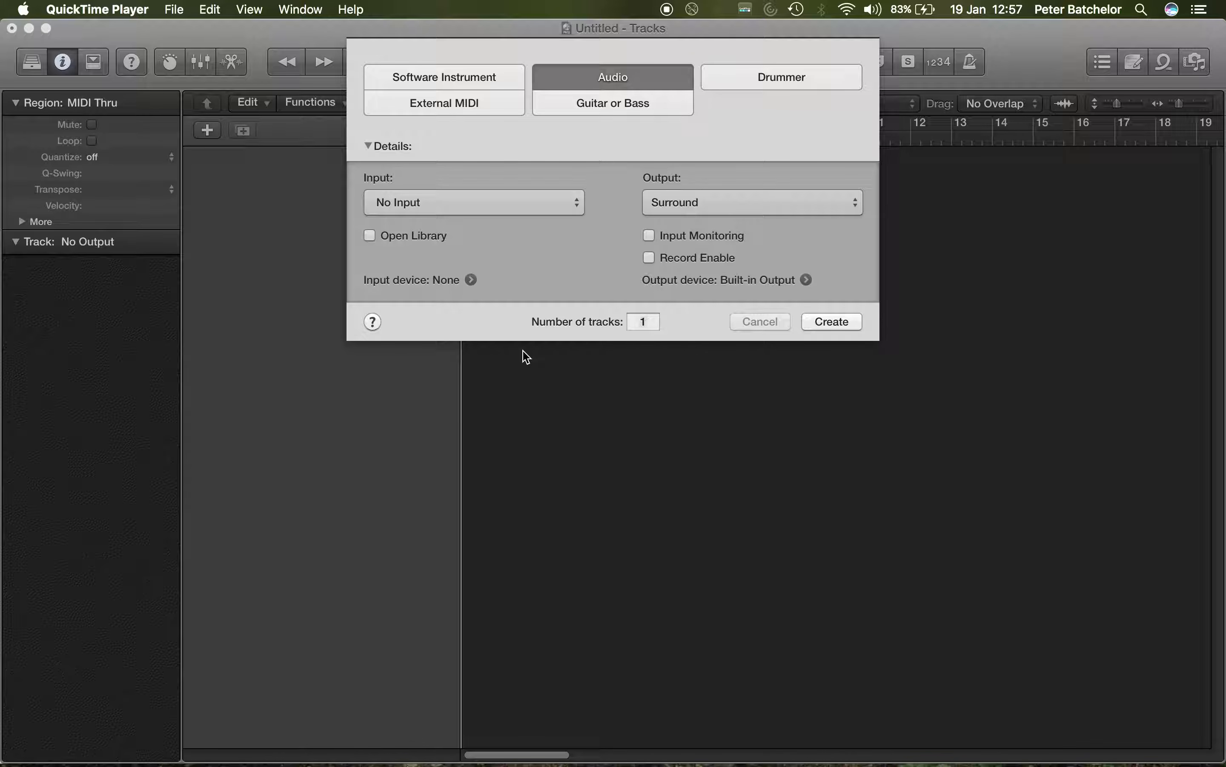
Step: Create one new audio track with its output set to Surround
{"action": "left_click", "coordinate": [308, 366]}
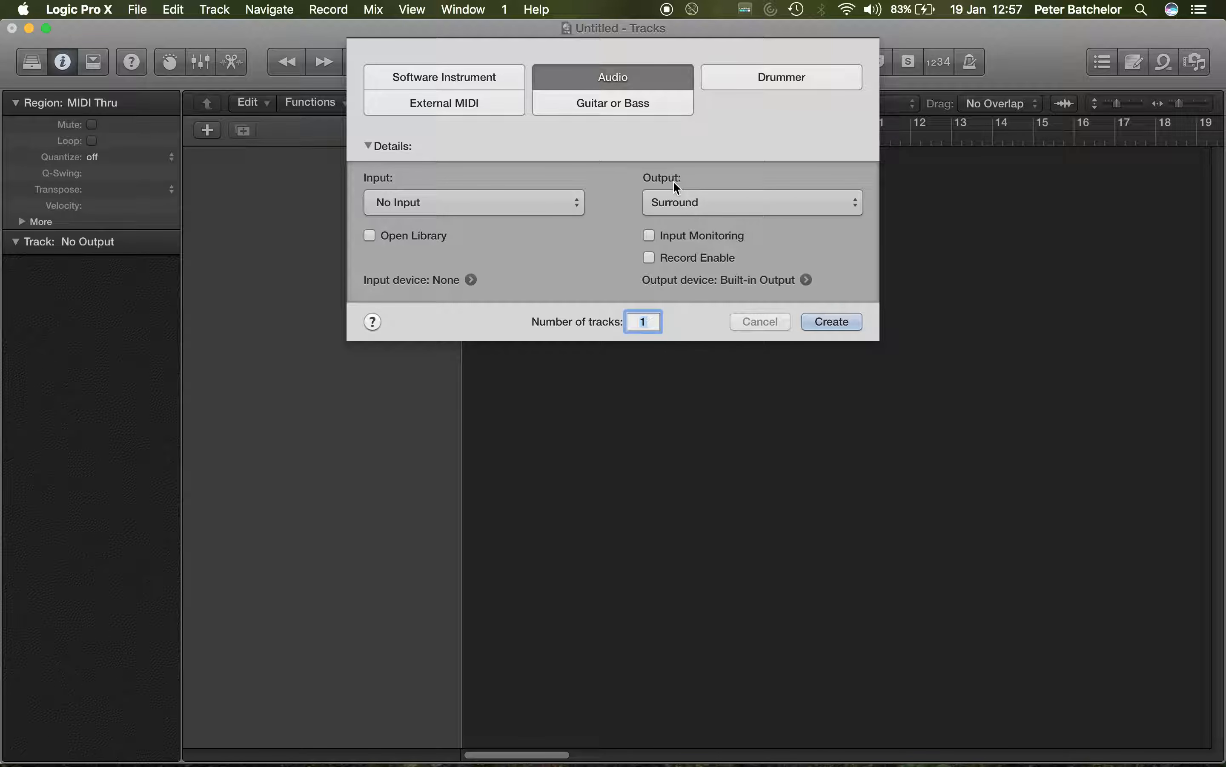
{"action": "left_click", "coordinate": [780, 201]}
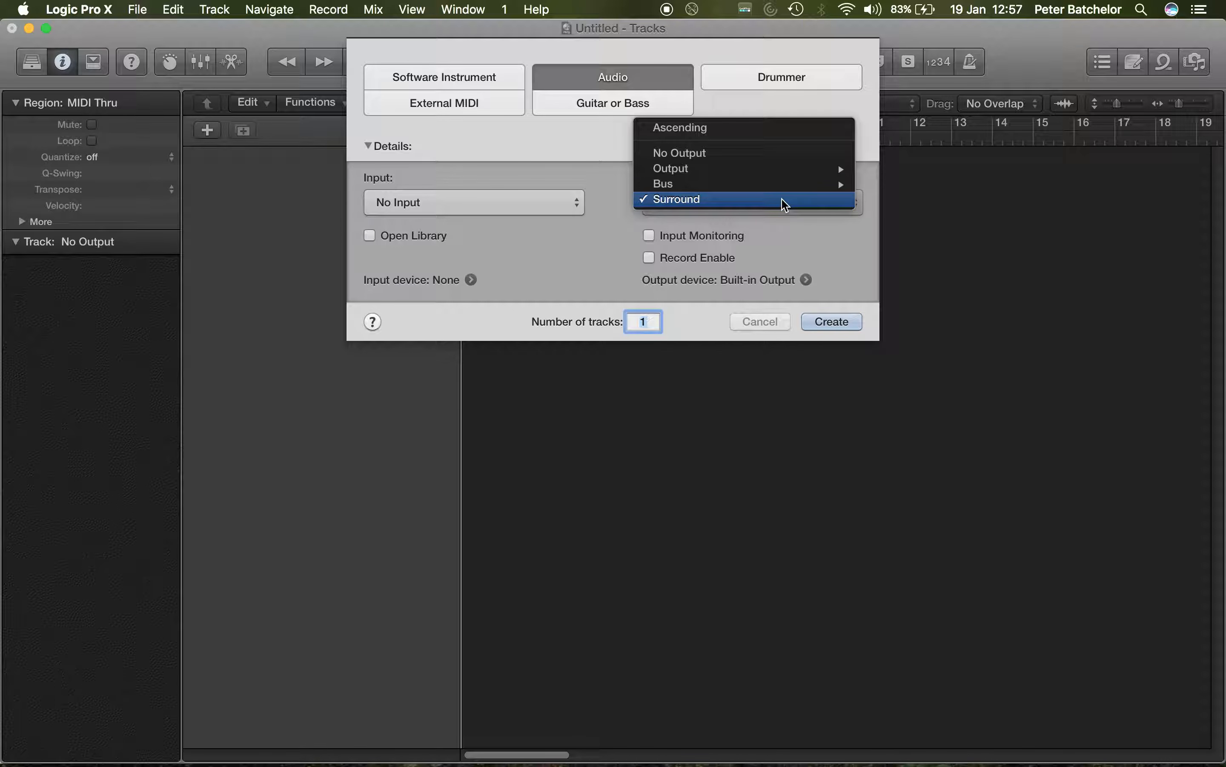
{"action": "mouse_move", "coordinate": [787, 181]}
{"action": "left_click", "coordinate": [704, 202]}
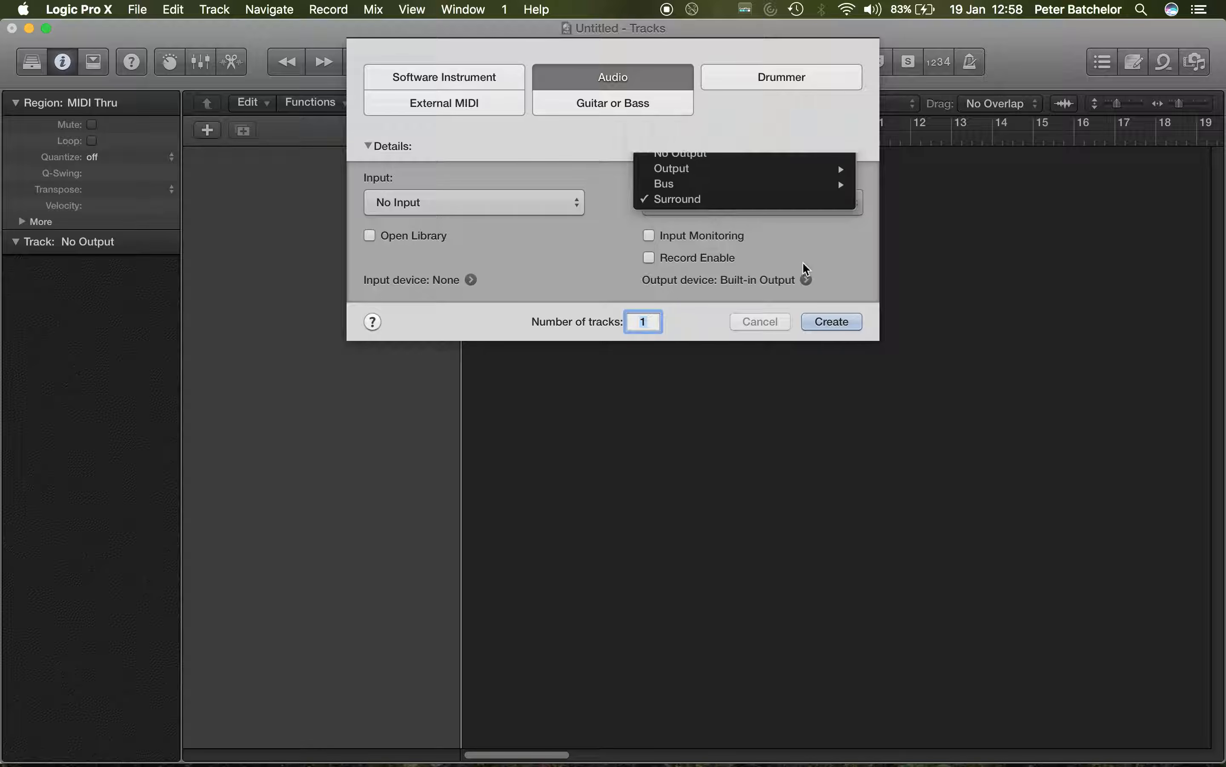
{"action": "left_click", "coordinate": [834, 322]}
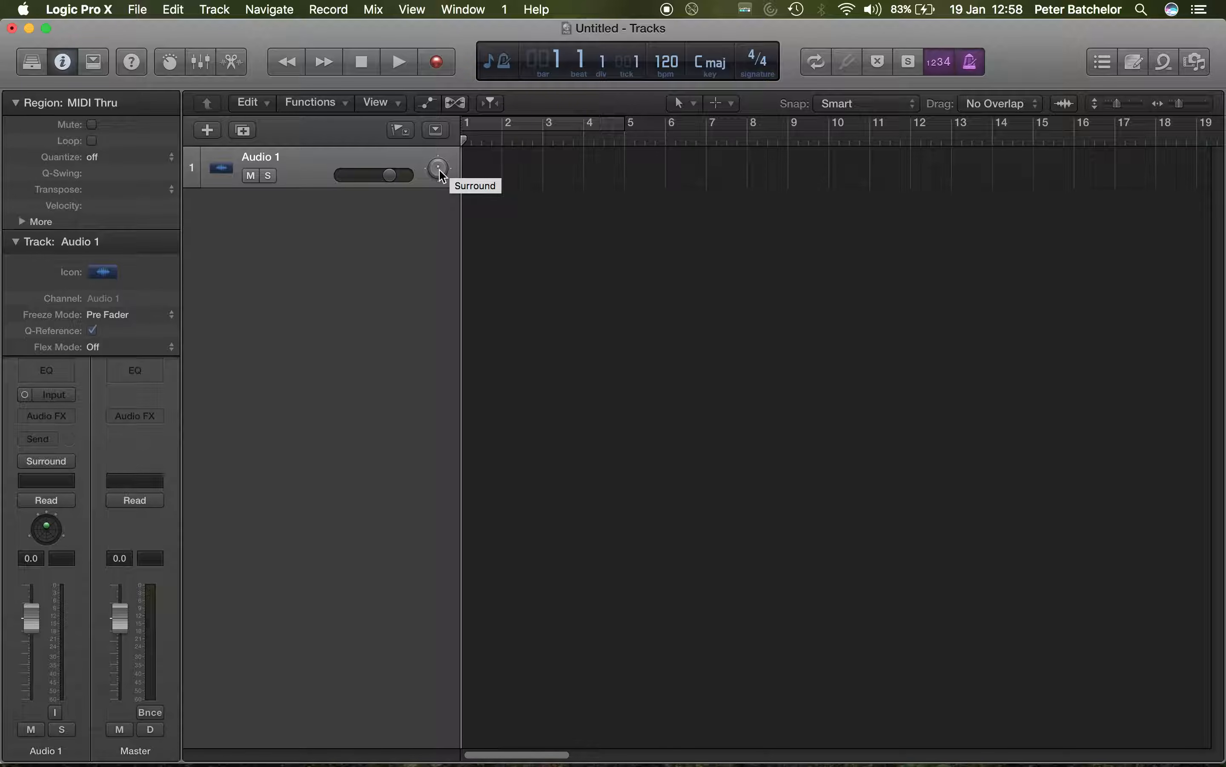
Step: Increase the height of the Audio 1 track and open its Surround Panner
{"action": "left_click_drag", "start_coordinate": [289, 187], "coordinate": [285, 224]}
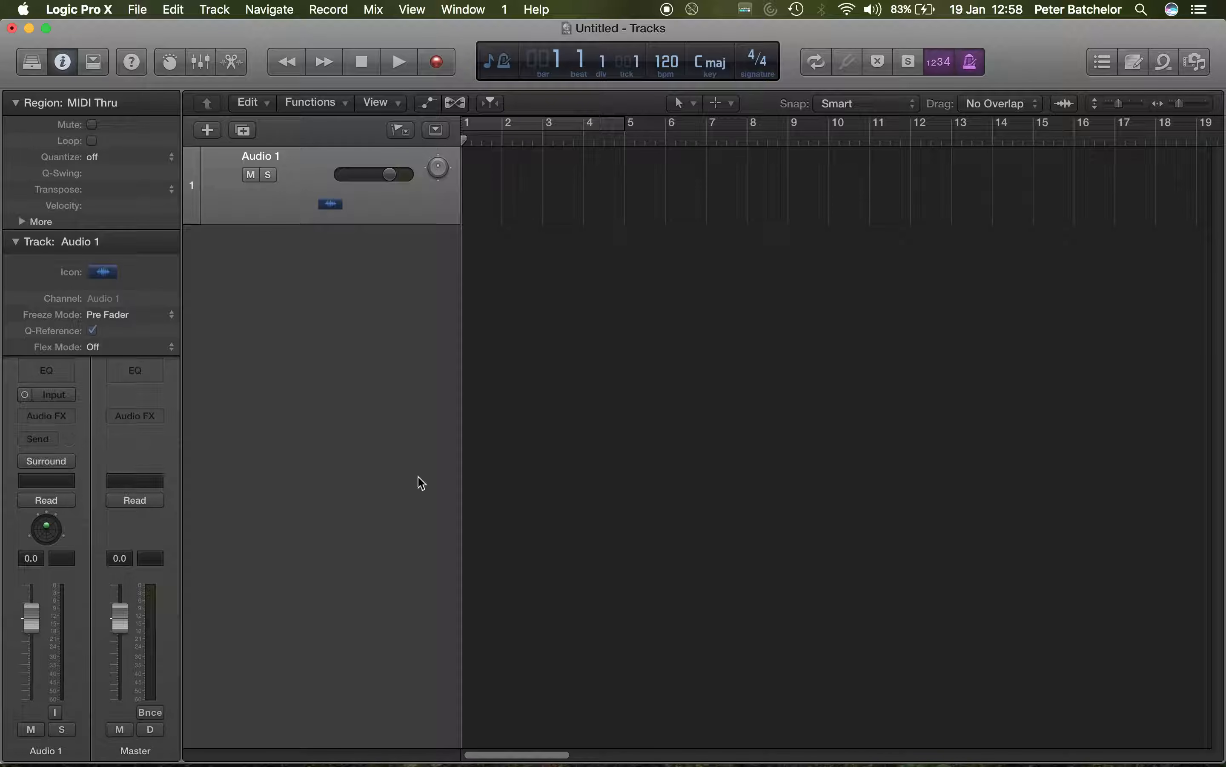
{"action": "double_click", "coordinate": [439, 168]}
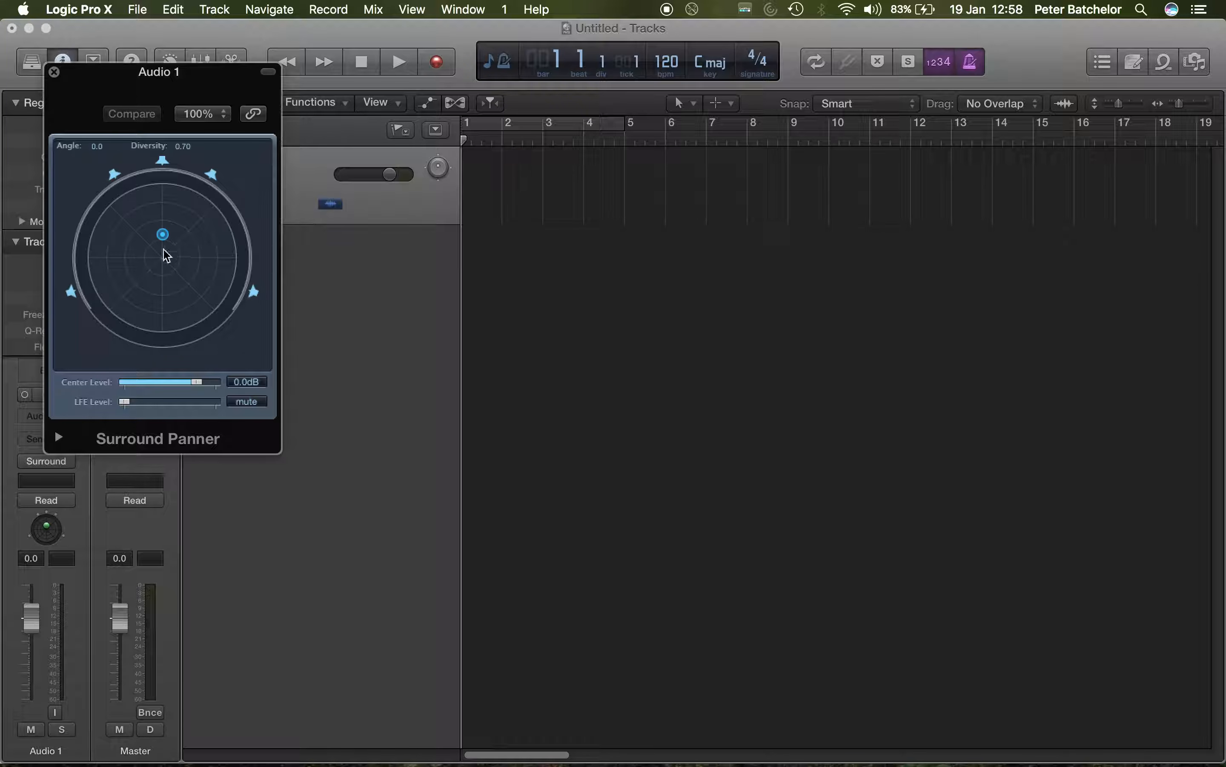
Step: Try several pan positions for Audio 1 at the front left and near the center speaker, ending at angle -4.0 and diversity 0.33
{"action": "mouse_move", "coordinate": [163, 234]}
{"action": "left_mouse_down"}
{"action": "mouse_move", "coordinate": [150, 213]}
{"action": "mouse_move", "coordinate": [136, 254]}
{"action": "mouse_move", "coordinate": [215, 248]}
{"action": "mouse_move", "coordinate": [190, 214]}
{"action": "mouse_move", "coordinate": [139, 277]}
{"action": "mouse_move", "coordinate": [160, 215]}
{"action": "mouse_move", "coordinate": [128, 227]}
{"action": "mouse_move", "coordinate": [141, 225]}
{"action": "left_mouse_up"}
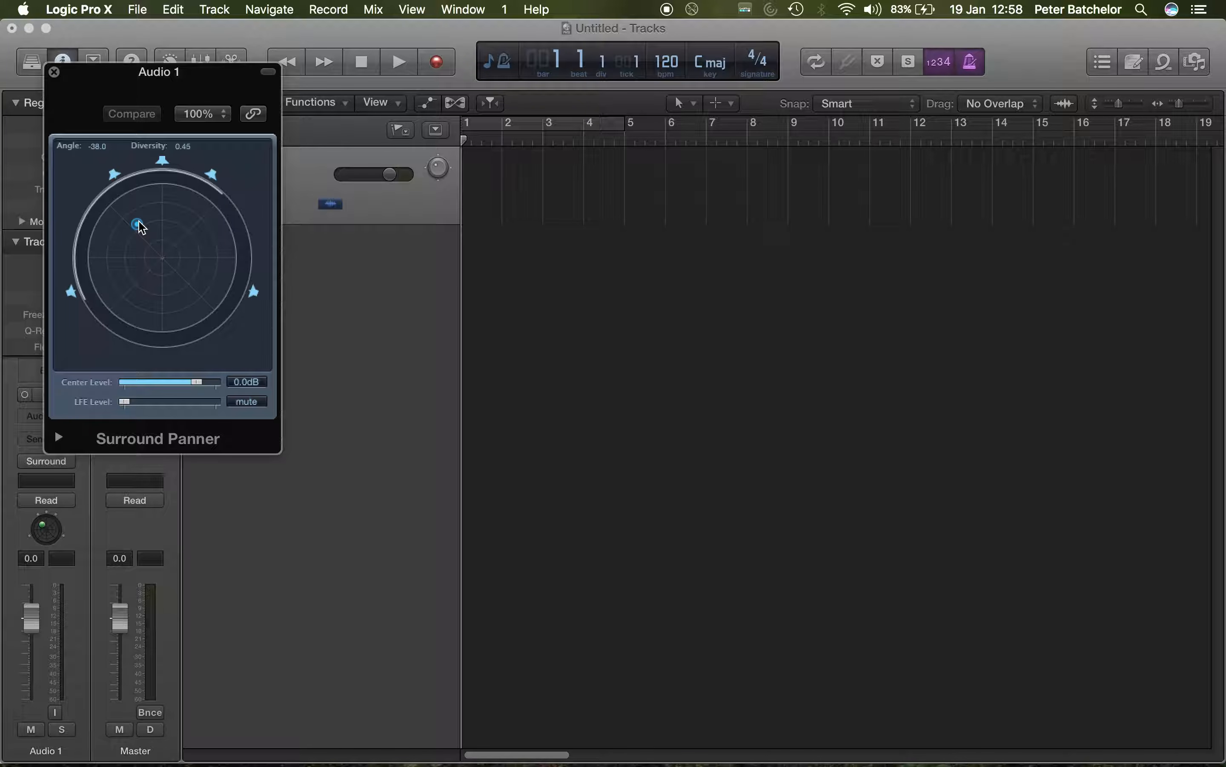
{"action": "left_click_drag", "start_coordinate": [139, 224], "coordinate": [148, 232]}
{"action": "left_click_drag", "start_coordinate": [152, 232], "coordinate": [154, 233]}
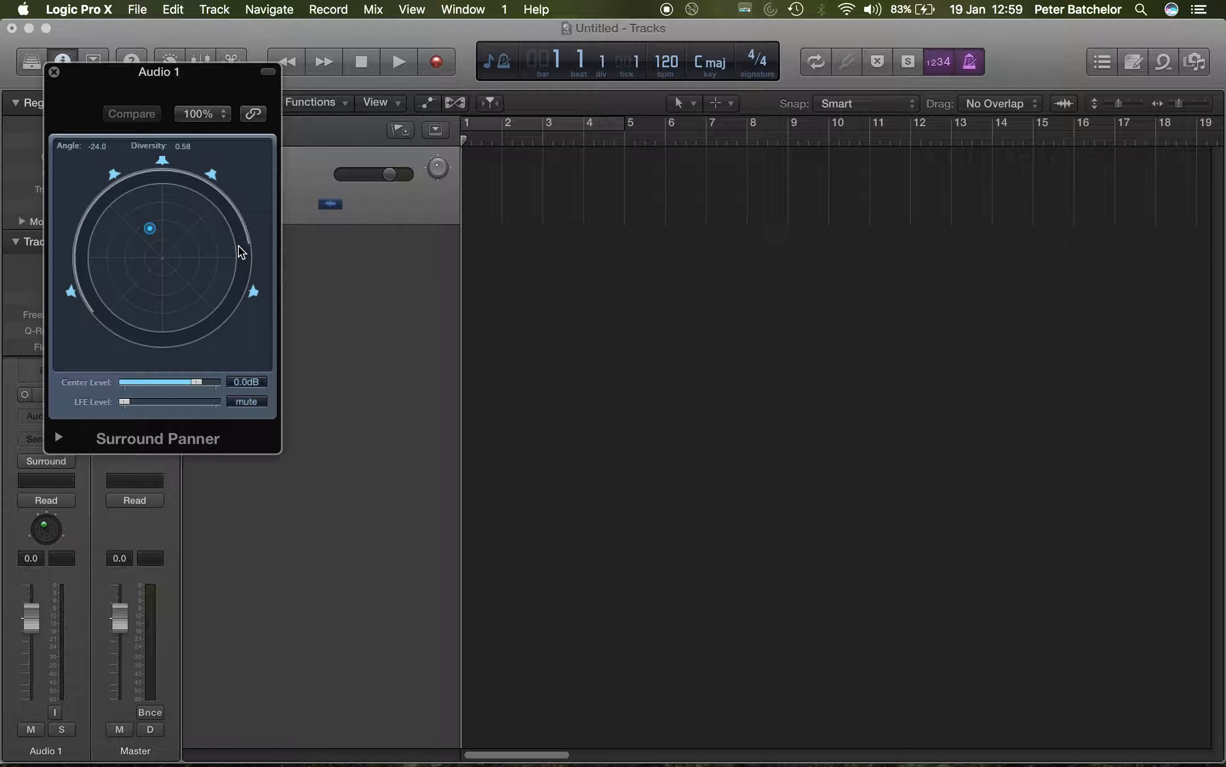
{"action": "left_click_drag", "start_coordinate": [153, 232], "coordinate": [150, 229]}
{"action": "left_click_drag", "start_coordinate": [149, 226], "coordinate": [169, 188]}
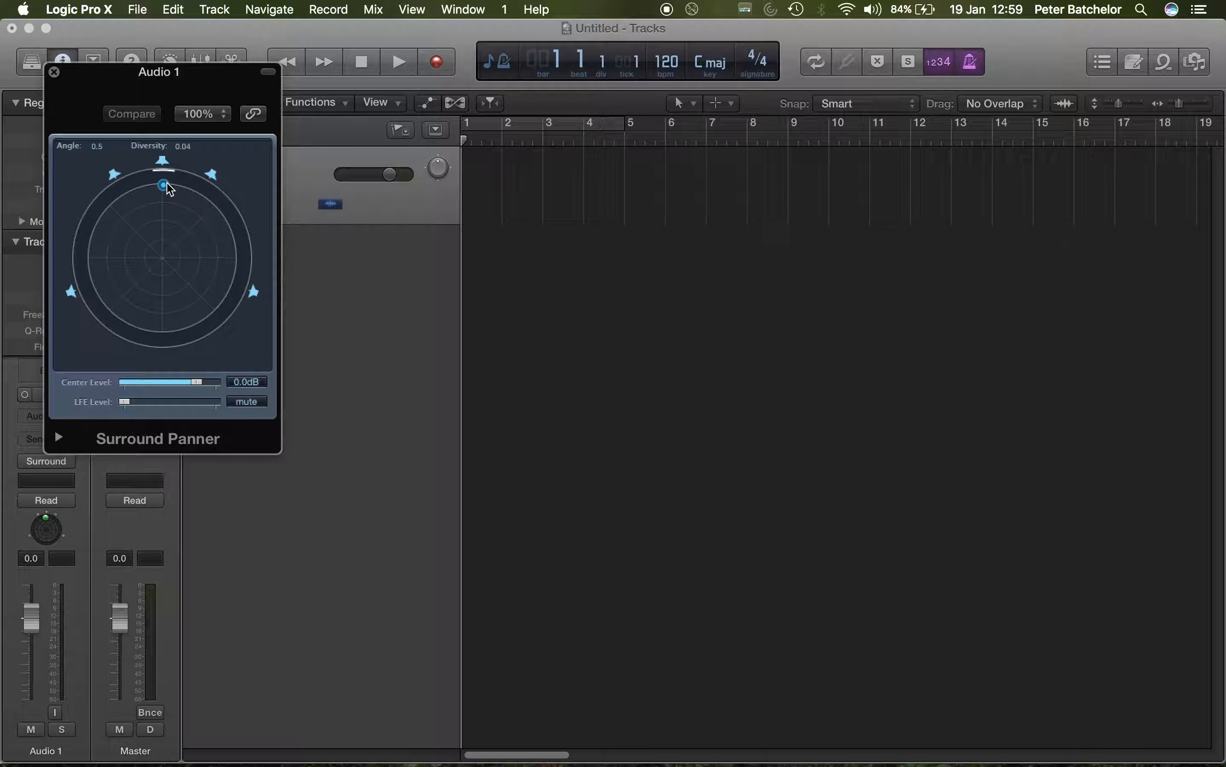
{"action": "left_click_drag", "start_coordinate": [168, 189], "coordinate": [166, 210]}
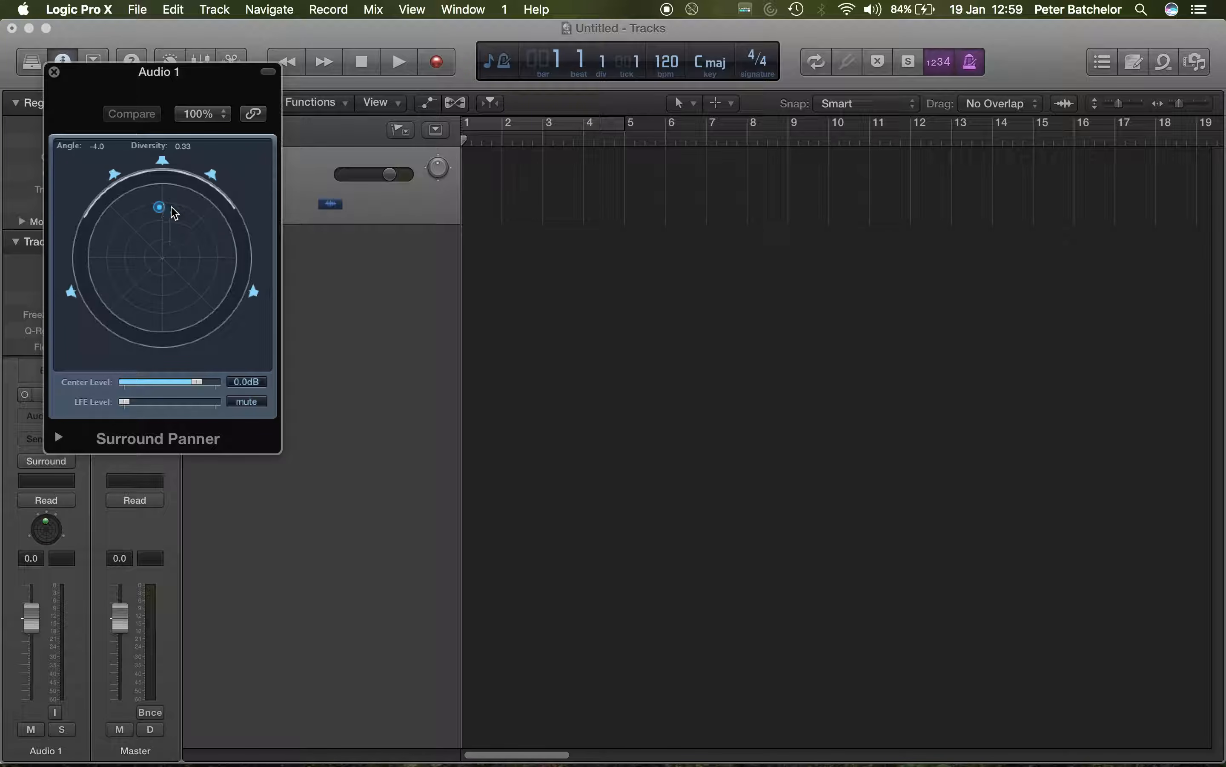
Step: Pan Audio 1 to angle +1.0 with diversity 0.46 and lower the center level to -0.8 dB
{"action": "left_click", "coordinate": [198, 383]}
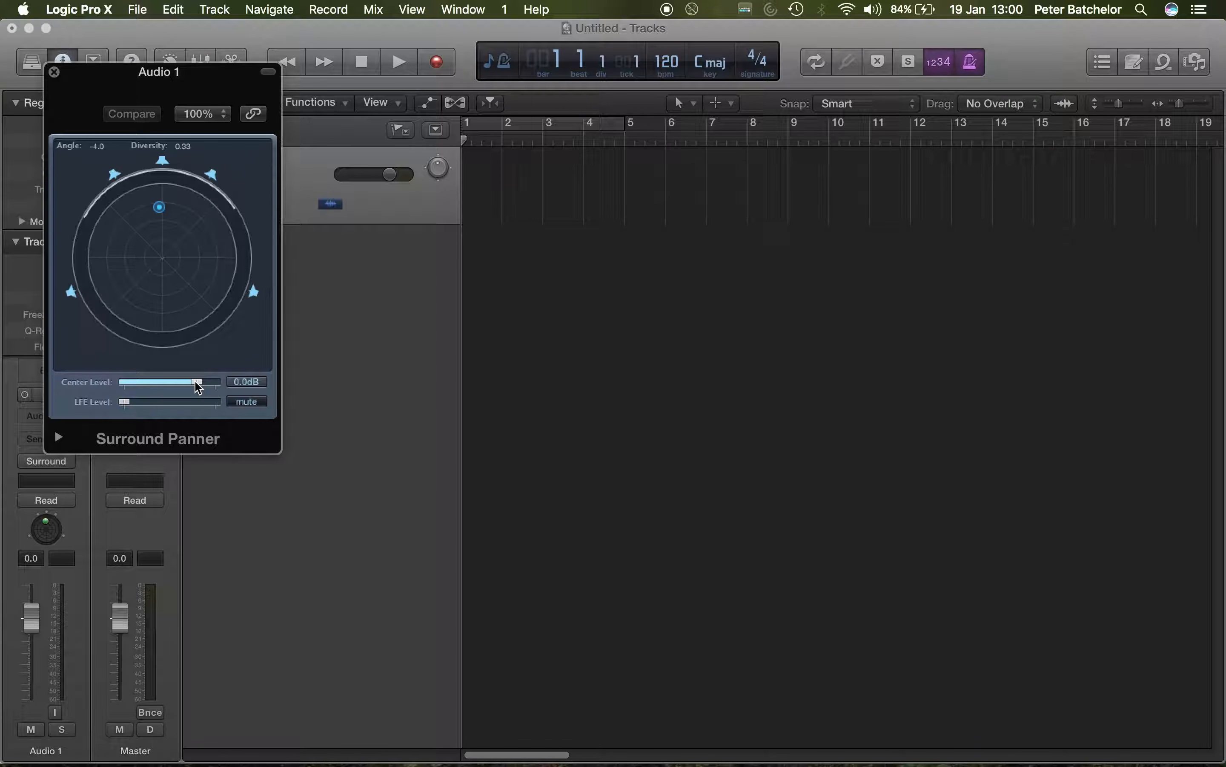
{"action": "mouse_move", "coordinate": [160, 207]}
{"action": "left_mouse_down"}
{"action": "mouse_move", "coordinate": [162, 195]}
{"action": "mouse_move", "coordinate": [163, 216]}
{"action": "left_mouse_up"}
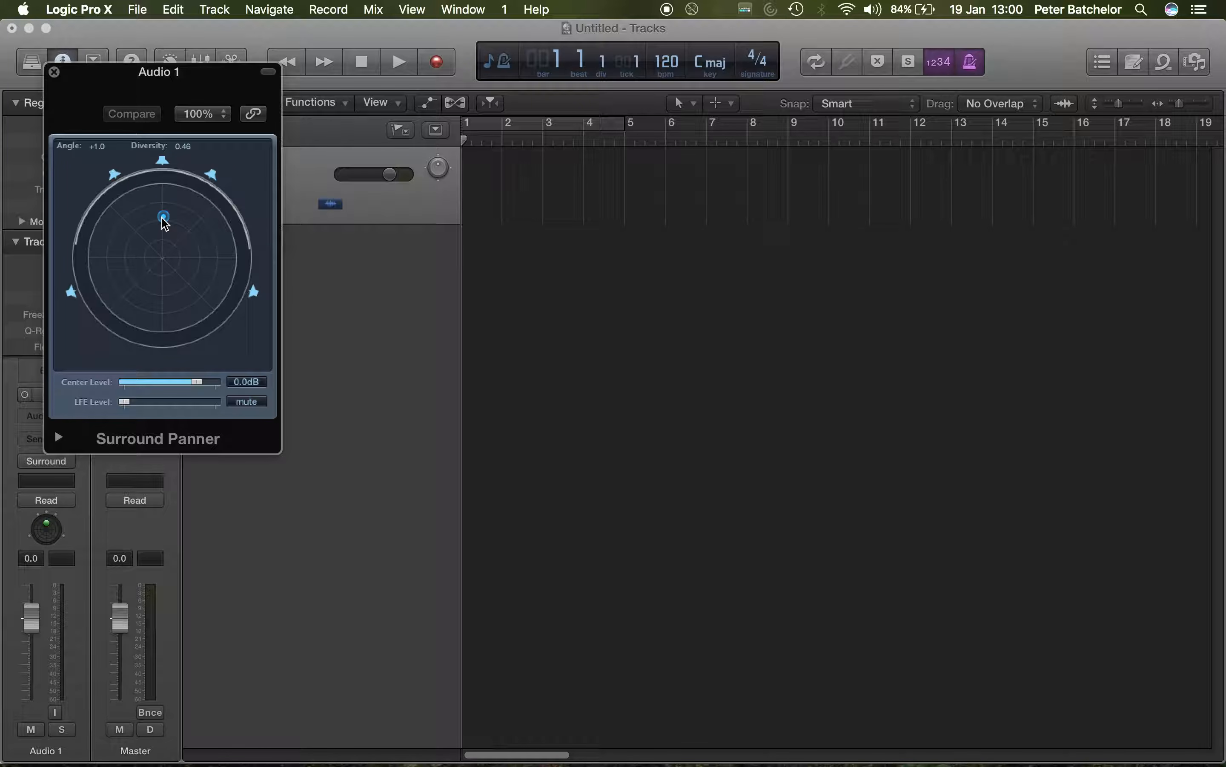
{"action": "mouse_move", "coordinate": [199, 382]}
{"action": "left_mouse_down"}
{"action": "mouse_move", "coordinate": [164, 388]}
{"action": "mouse_move", "coordinate": [200, 386]}
{"action": "mouse_move", "coordinate": [189, 384]}
{"action": "left_mouse_up"}
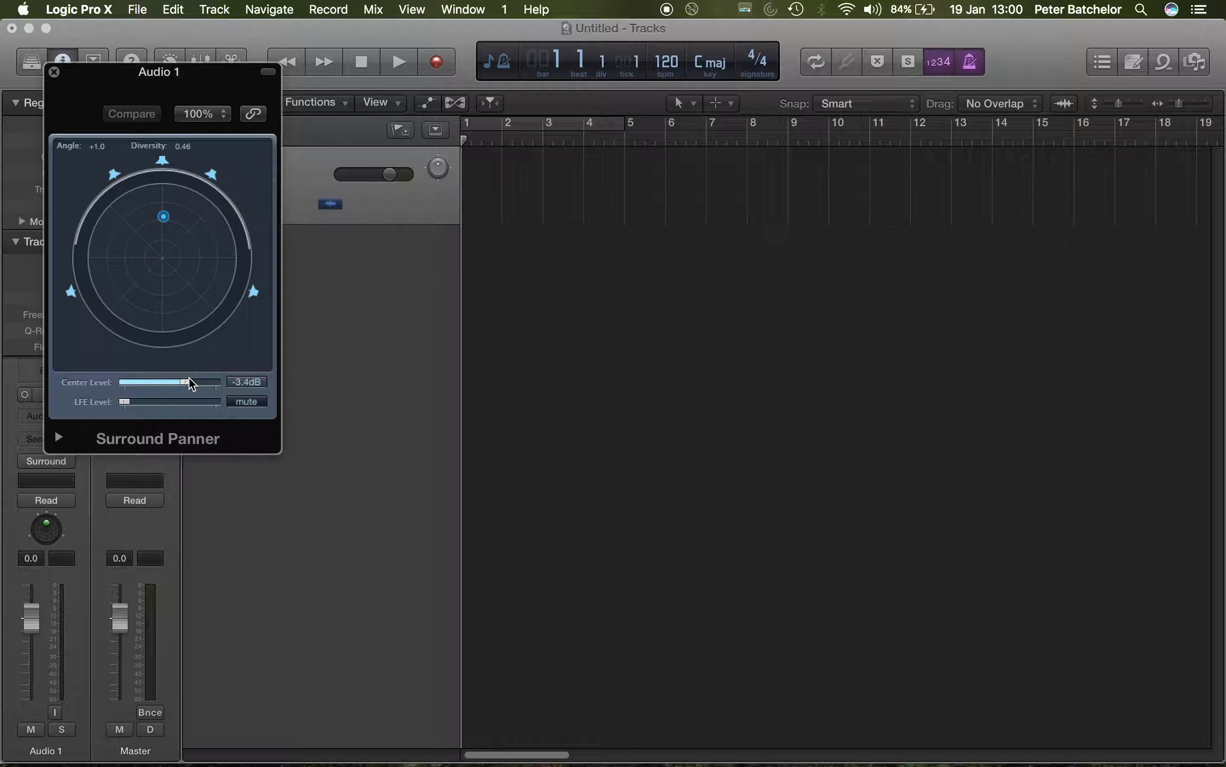
{"action": "mouse_move", "coordinate": [191, 383]}
{"action": "left_mouse_down"}
{"action": "mouse_move", "coordinate": [163, 385]}
{"action": "mouse_move", "coordinate": [197, 391]}
{"action": "left_mouse_up"}
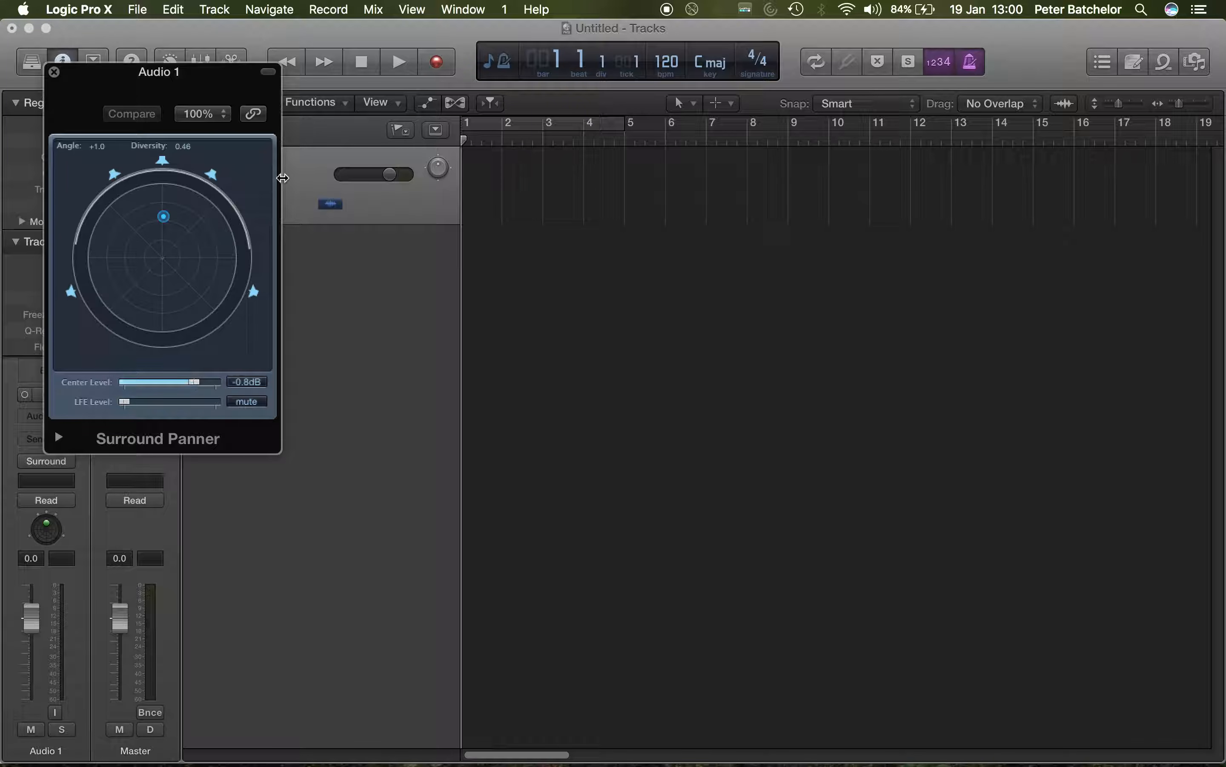
Step: Try switching the center, front and rear surround speakers off and back on in the panner
{"action": "left_click", "coordinate": [162, 162]}
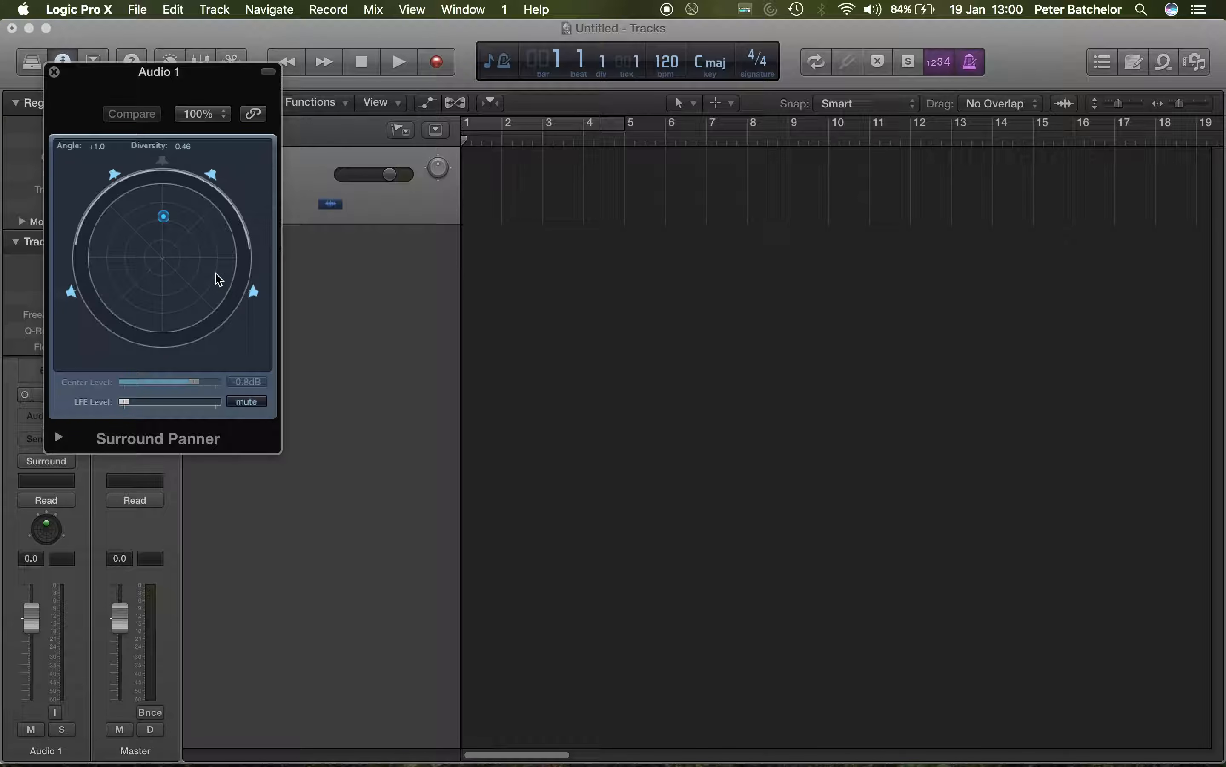
{"action": "left_click", "coordinate": [163, 162]}
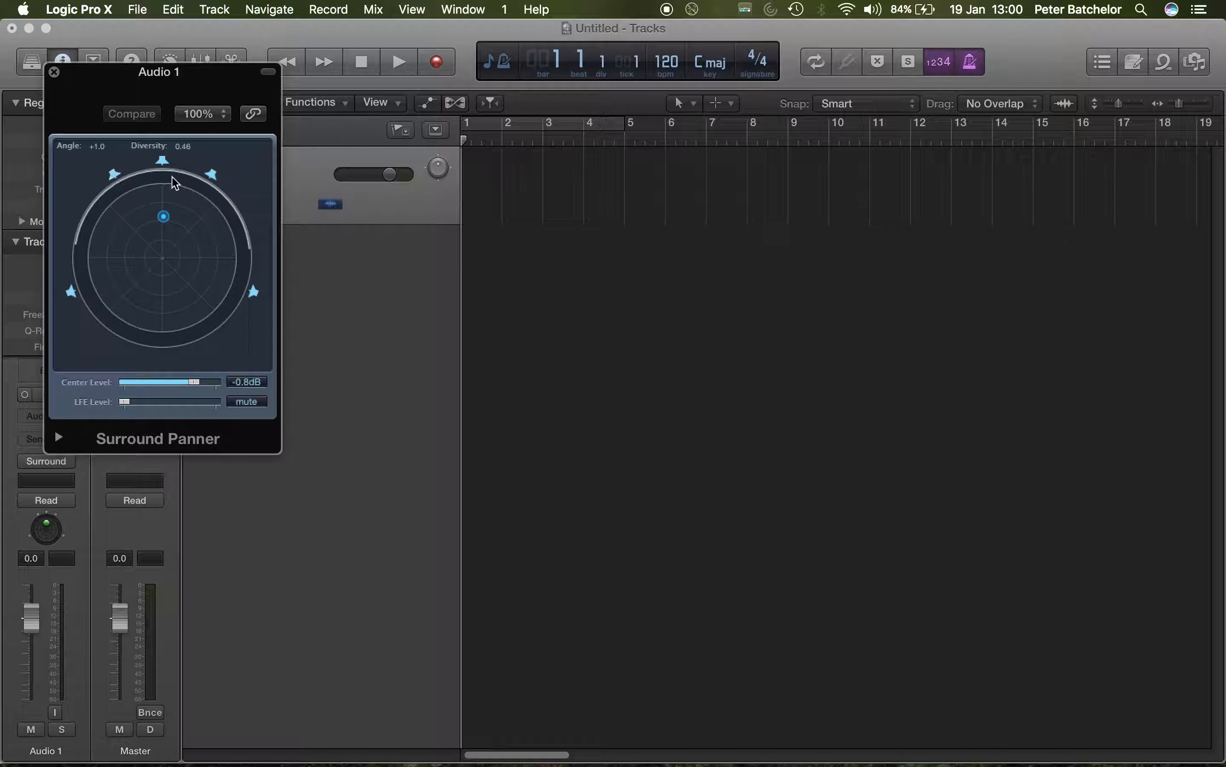
{"action": "left_click", "coordinate": [114, 175]}
{"action": "left_click", "coordinate": [210, 175]}
{"action": "left_click", "coordinate": [72, 292]}
{"action": "left_click", "coordinate": [253, 292]}
Step: Pan Audio 1 to angle 0.0 with diversity 0.60, keep the LFE level muted, and move the panner window clear of the inspector
{"action": "left_click_drag", "start_coordinate": [163, 217], "coordinate": [161, 228]}
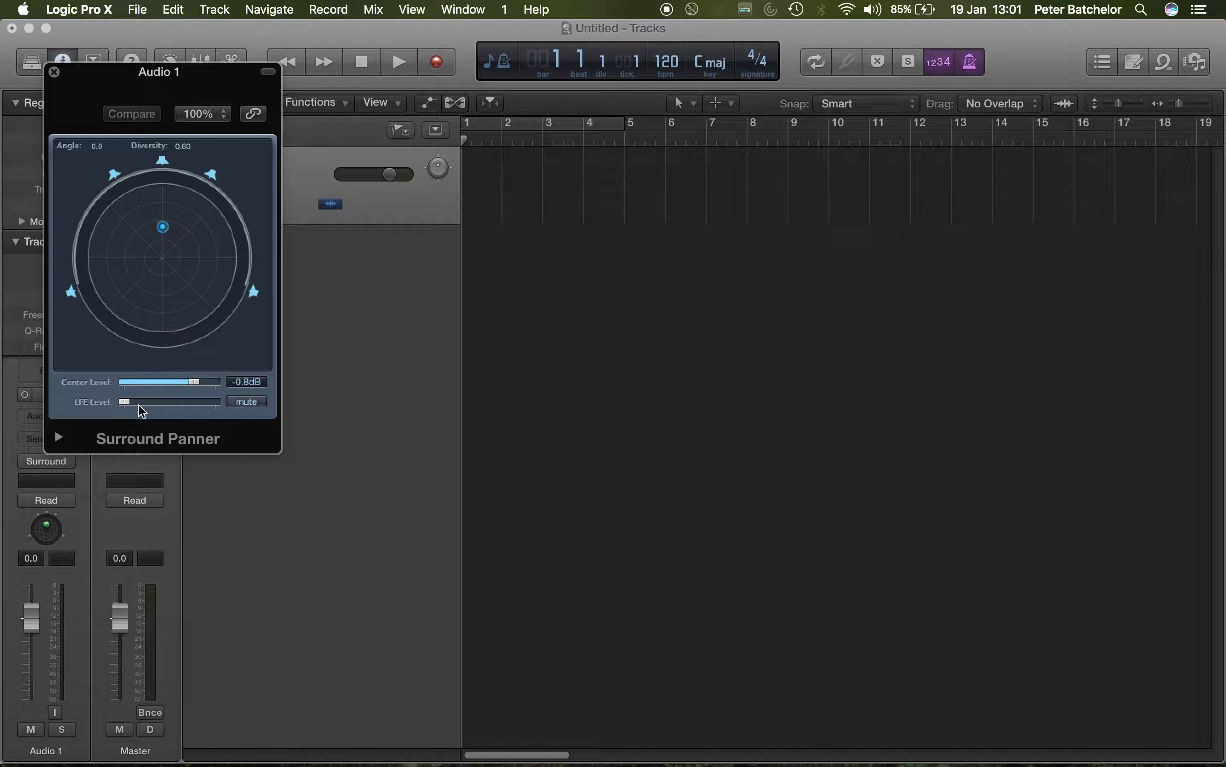
{"action": "mouse_move", "coordinate": [124, 408]}
{"action": "left_mouse_down"}
{"action": "mouse_move", "coordinate": [175, 405]}
{"action": "mouse_move", "coordinate": [119, 404]}
{"action": "left_mouse_up"}
{"action": "left_click_drag", "start_coordinate": [126, 82], "coordinate": [355, 297]}
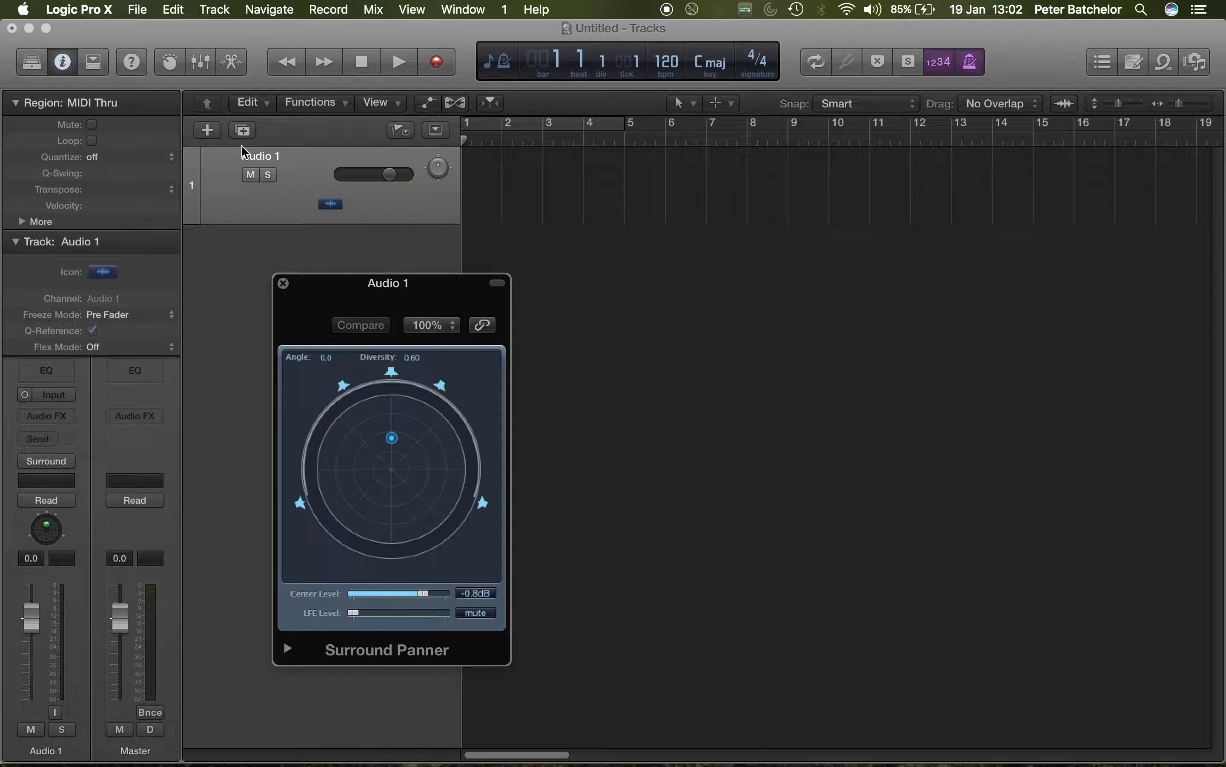
Step: Set the output device to MOTU 828mk3 in the audio device preferences
{"action": "left_click", "coordinate": [108, 11]}
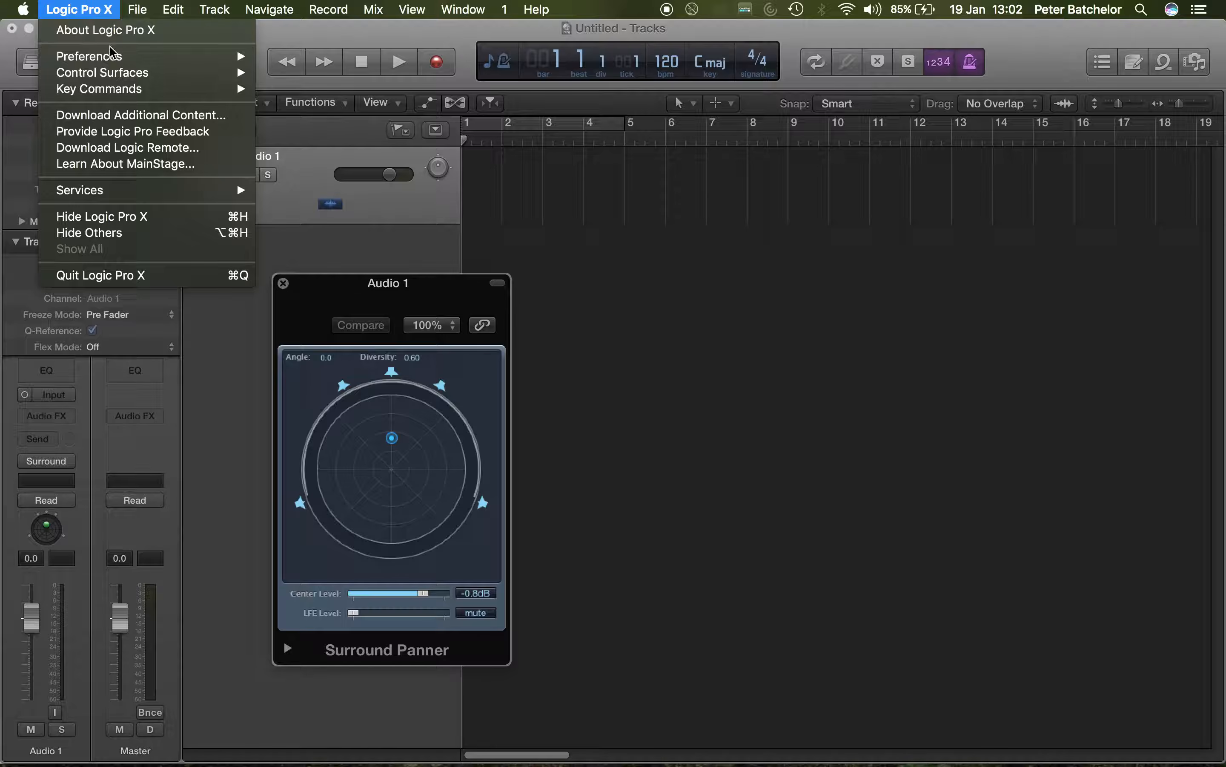
{"action": "mouse_move", "coordinate": [112, 56]}
{"action": "left_click", "coordinate": [293, 73]}
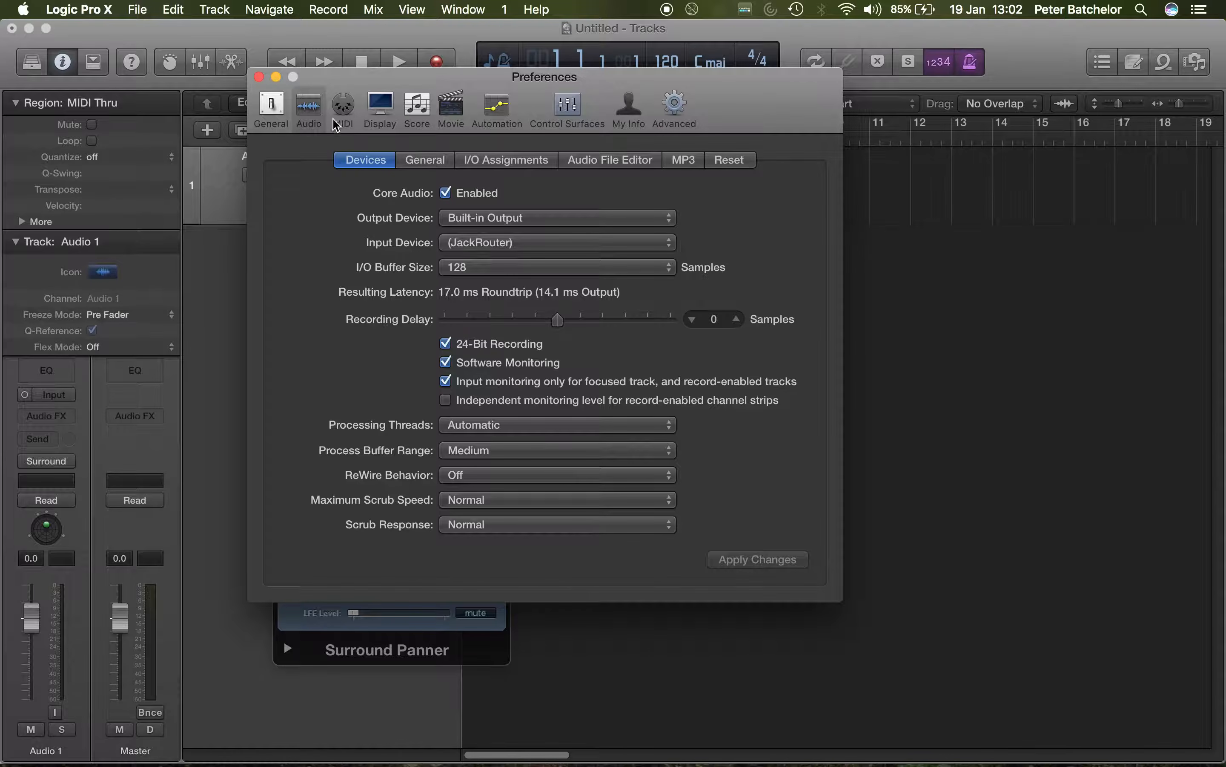
{"action": "left_click", "coordinate": [99, 10]}
{"action": "mouse_move", "coordinate": [91, 69]}
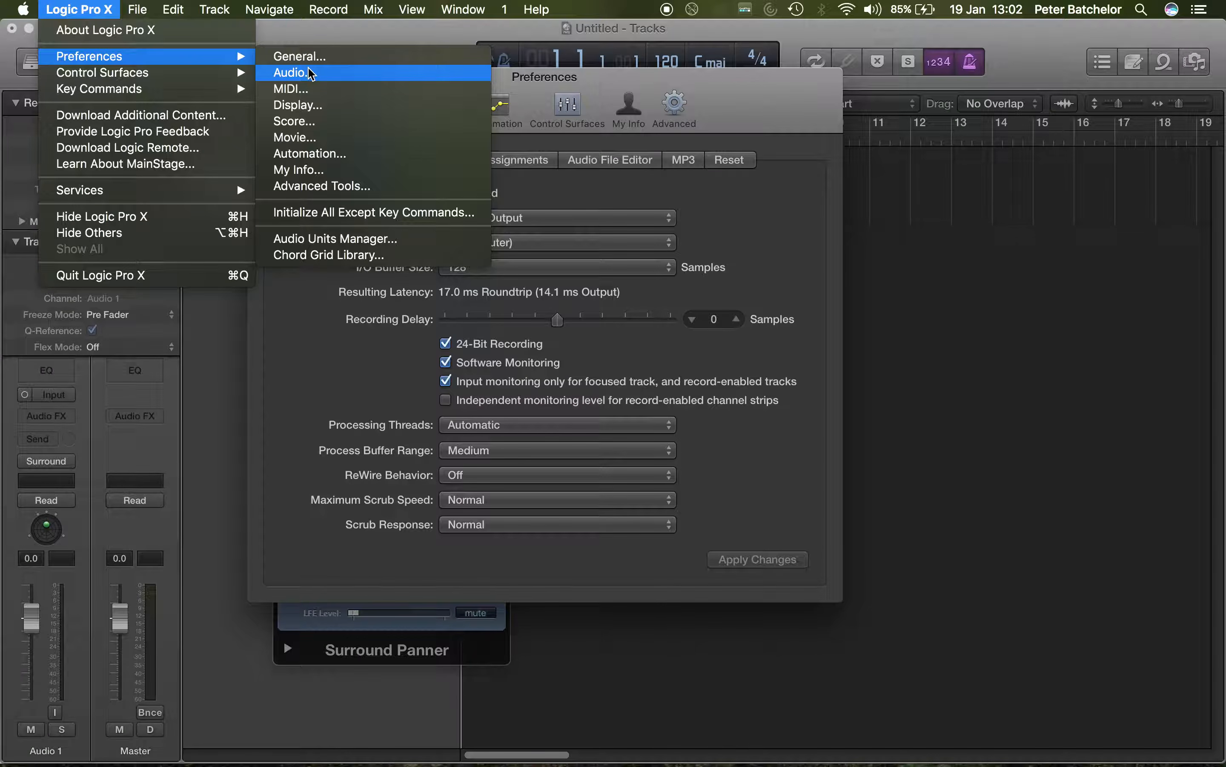
{"action": "left_click", "coordinate": [748, 225]}
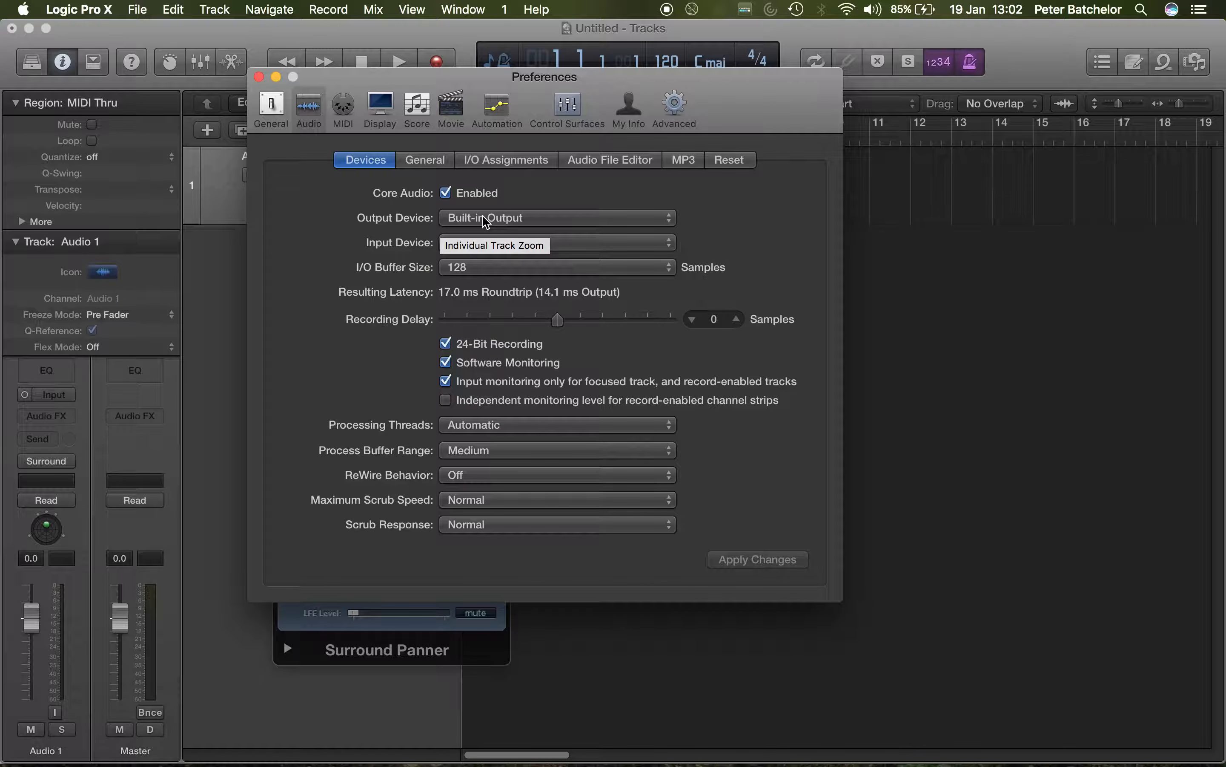
{"action": "left_click", "coordinate": [505, 219]}
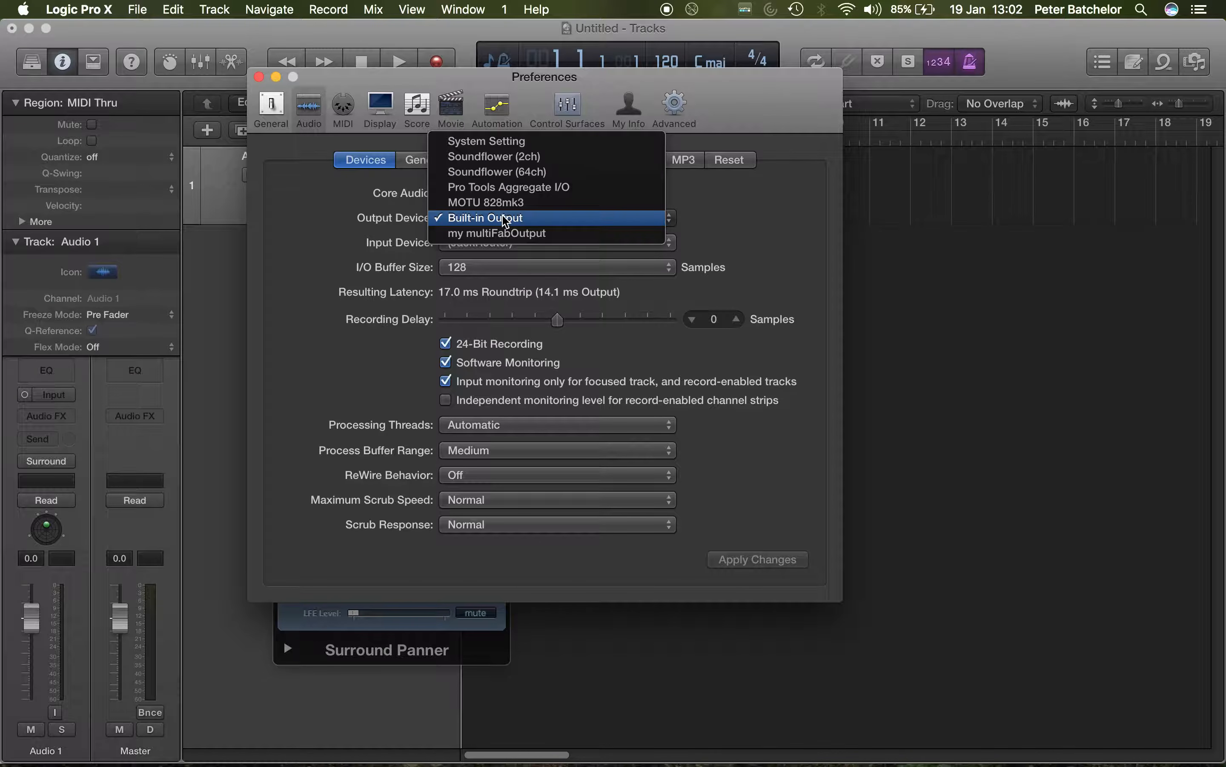
{"action": "left_click", "coordinate": [512, 203]}
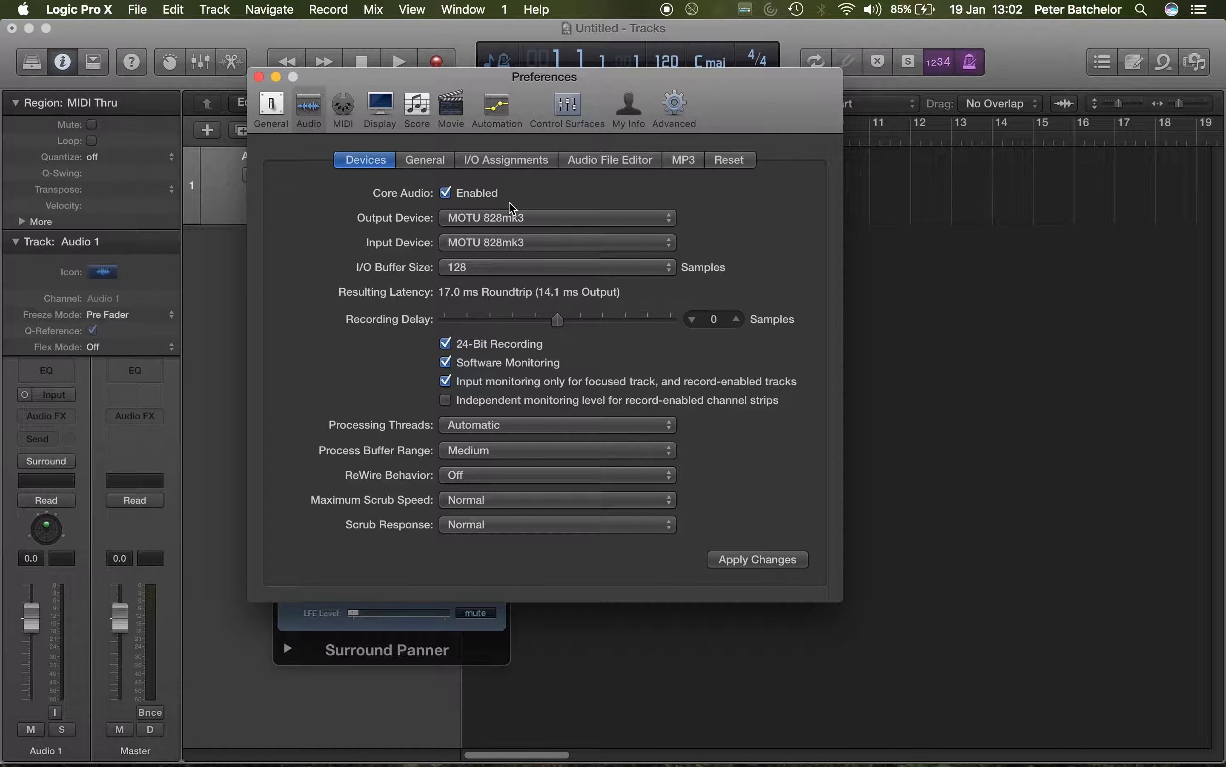
Step: Set the surround output format to 7.1 (3/4.1) in the I/O assignments and close the preferences
{"action": "left_click", "coordinate": [508, 161]}
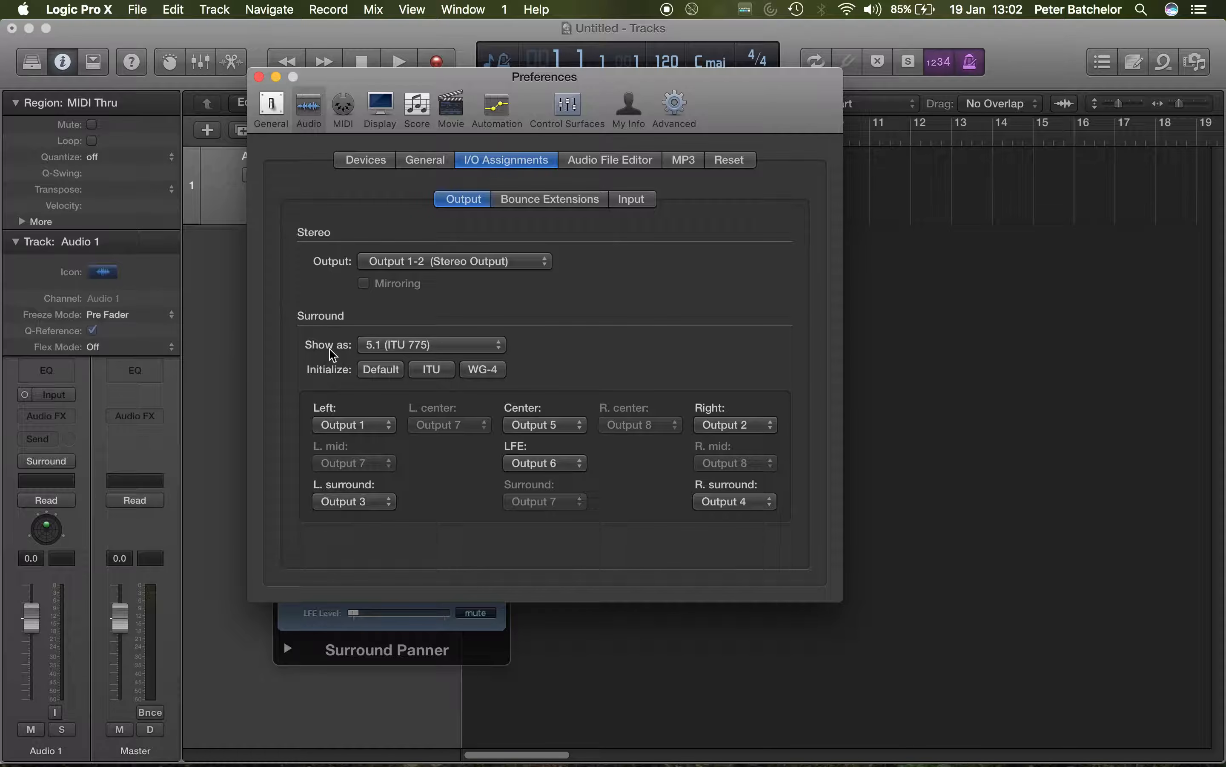
{"action": "left_click", "coordinate": [490, 347]}
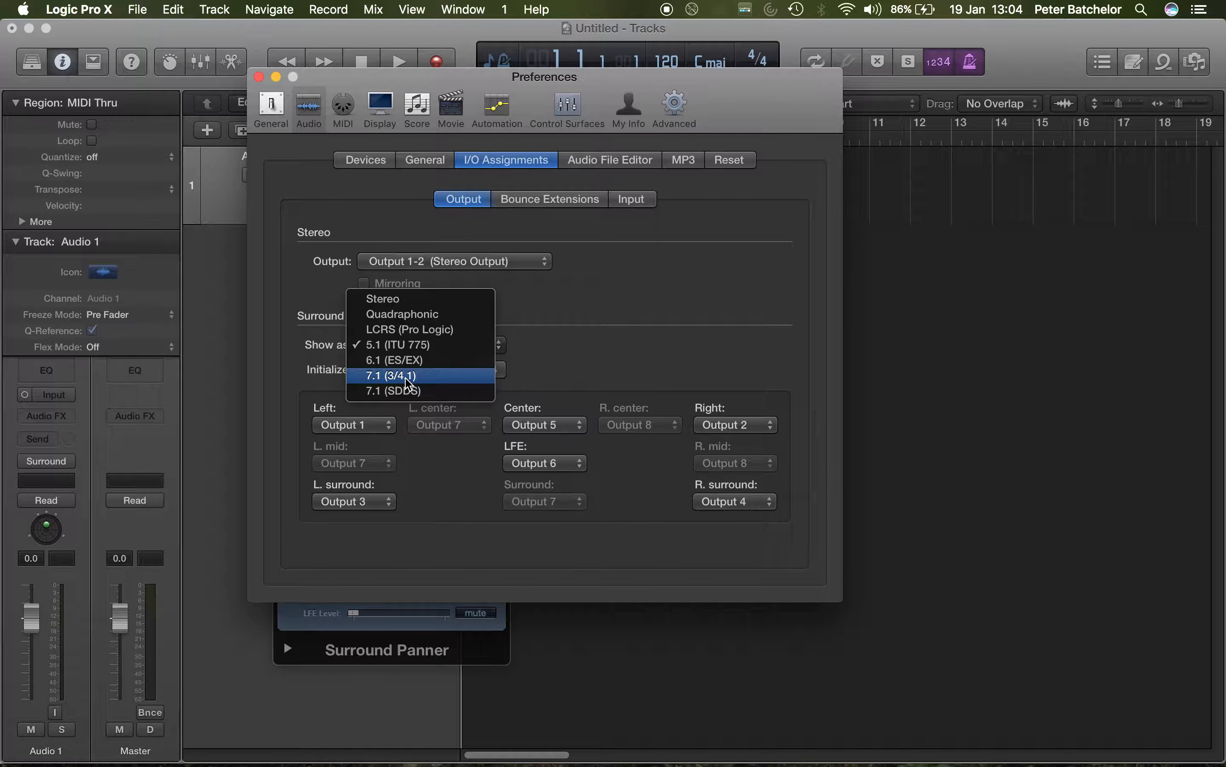
{"action": "left_click", "coordinate": [406, 379]}
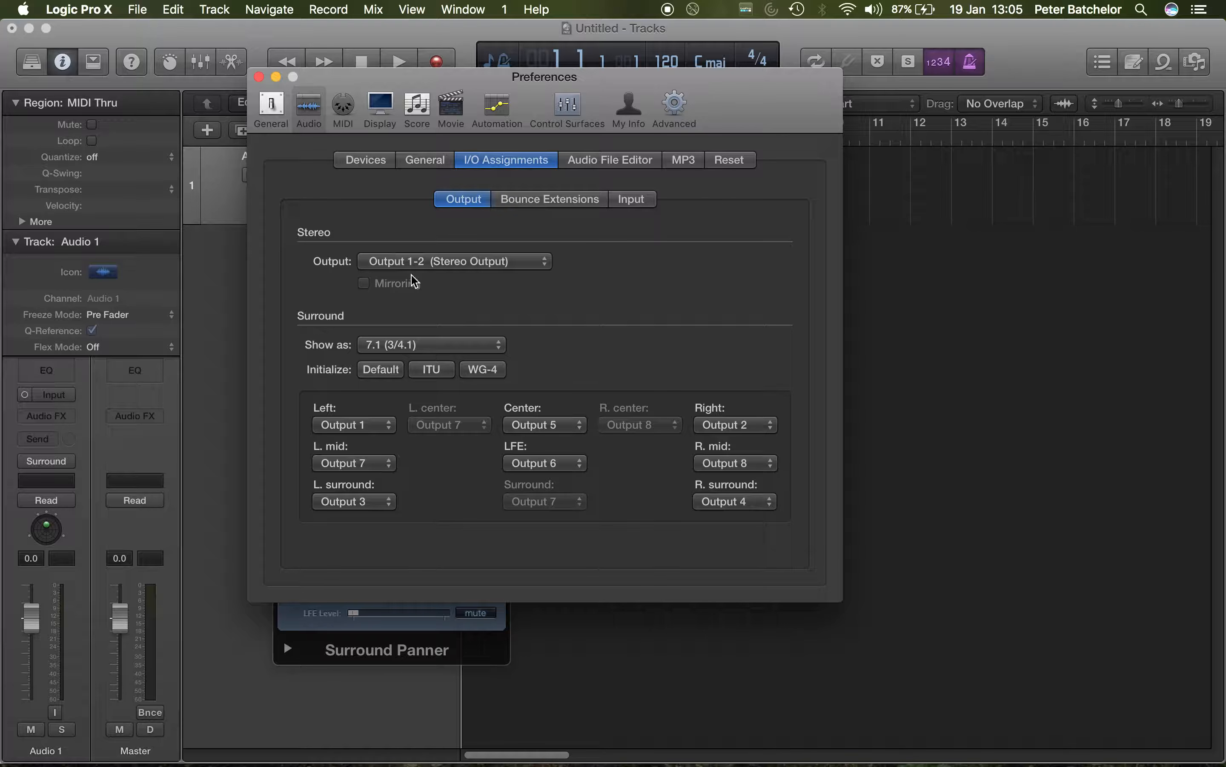
{"action": "left_click", "coordinate": [259, 77]}
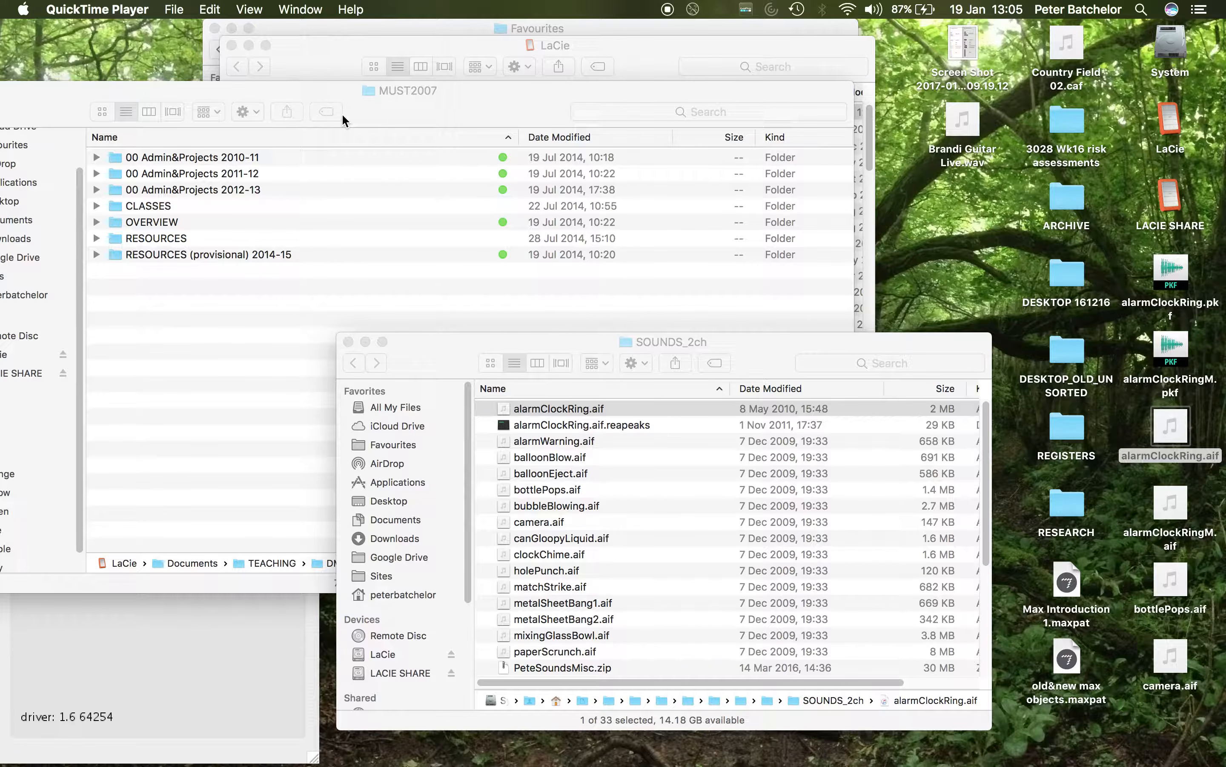
Step: Relaunch Logic Pro X and dismiss its problem report
{"action": "mouse_move", "coordinate": [608, 761]}
{"action": "key", "text": "super+space"}
{"action": "type", "text": "logic"}
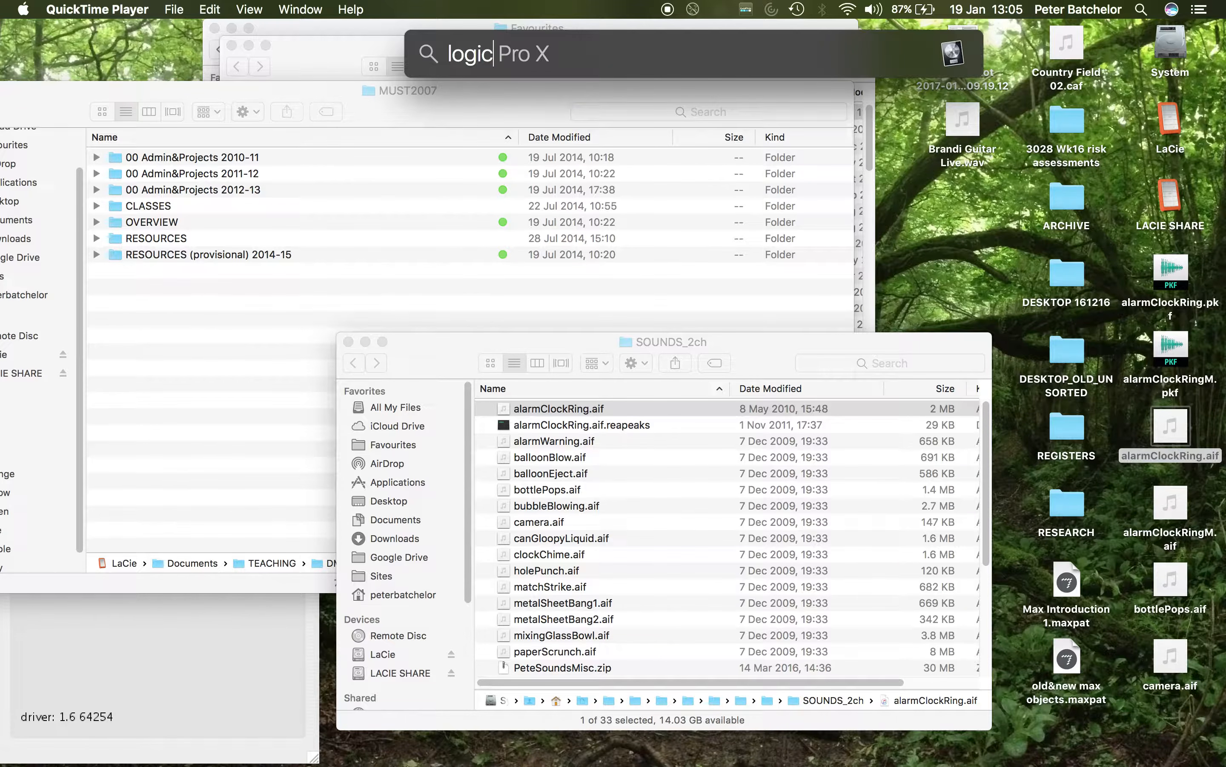
{"action": "key", "text": "Return"}
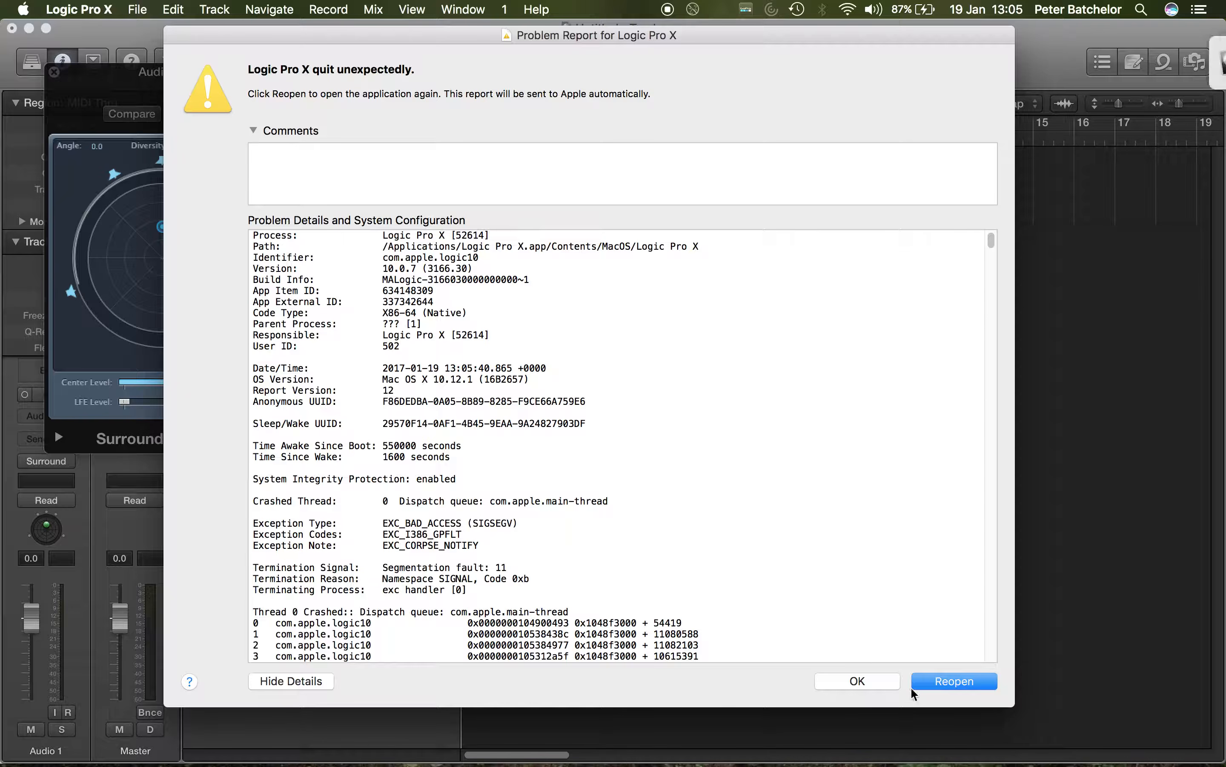
{"action": "left_click", "coordinate": [877, 687]}
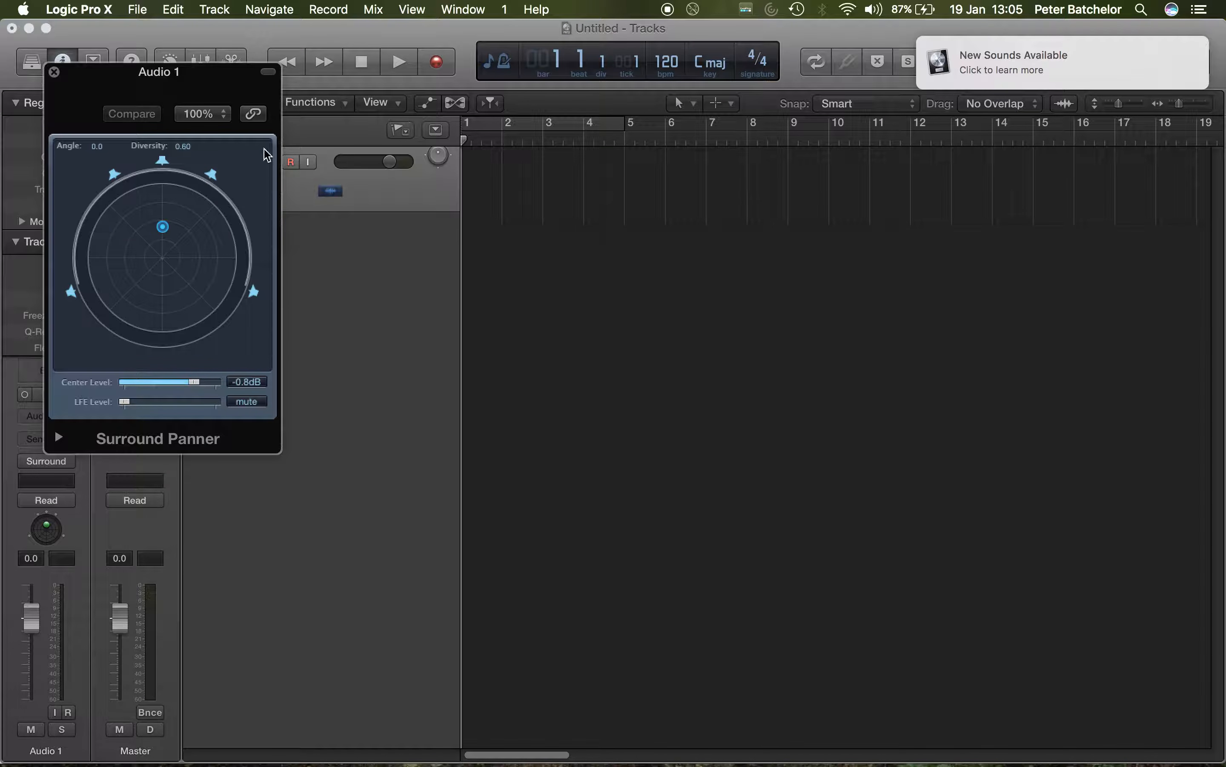
Step: Reopen the audio preferences and set the surround output assignments to show as 7.1 (3/4.1)
{"action": "left_click", "coordinate": [138, 11]}
{"action": "mouse_move", "coordinate": [78, 9]}
{"action": "mouse_move", "coordinate": [101, 56]}
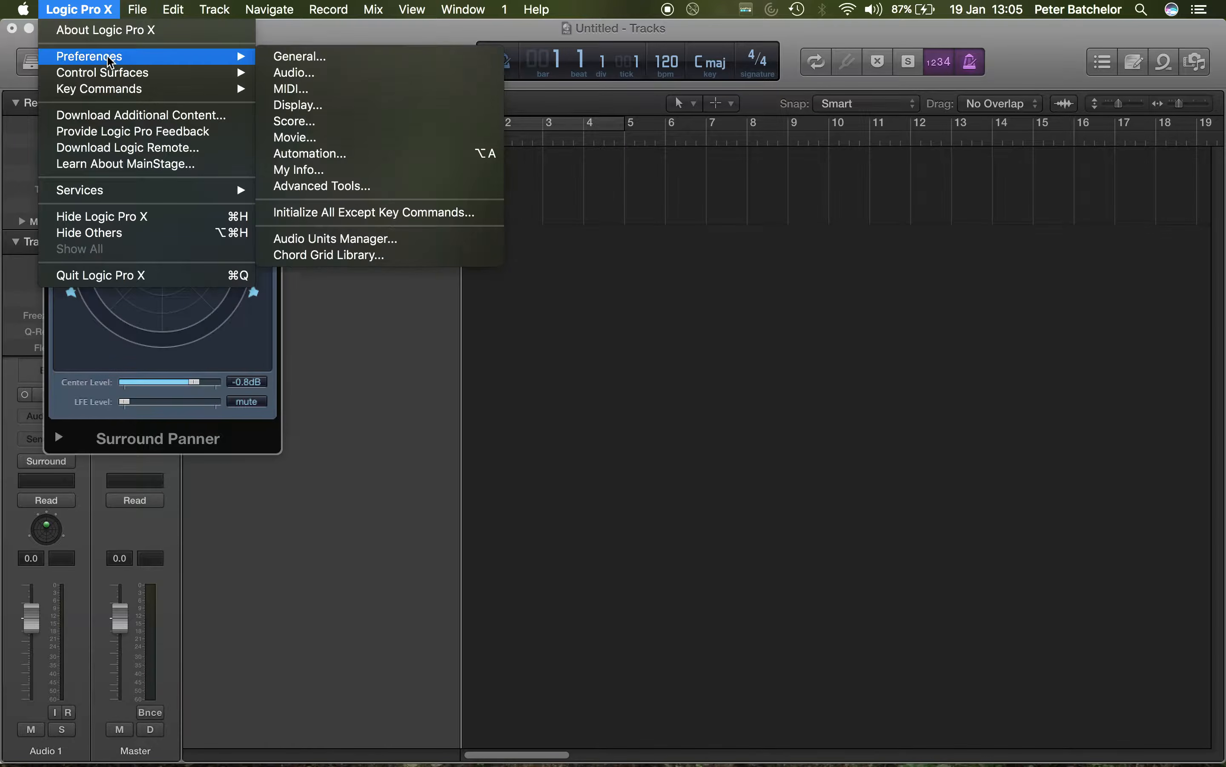
{"action": "left_click", "coordinate": [296, 73]}
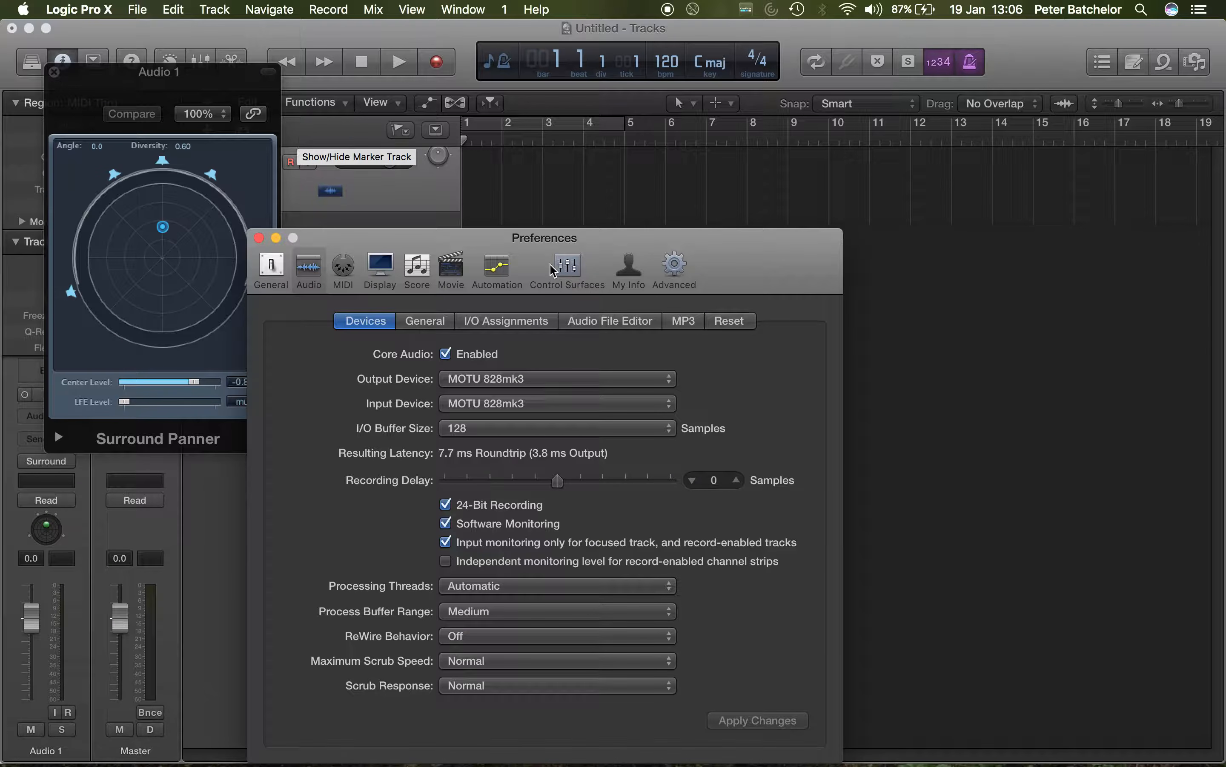
{"action": "left_click", "coordinate": [501, 323]}
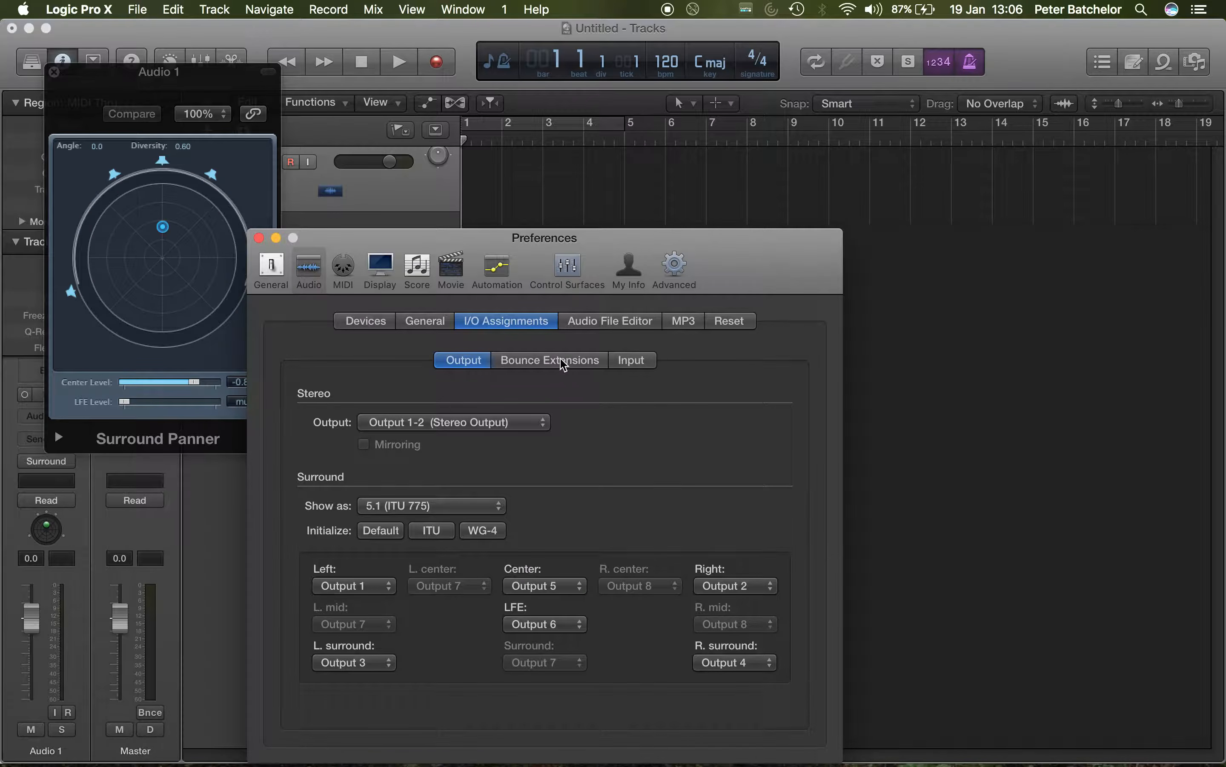
{"action": "left_click", "coordinate": [451, 507]}
{"action": "left_click", "coordinate": [448, 543]}
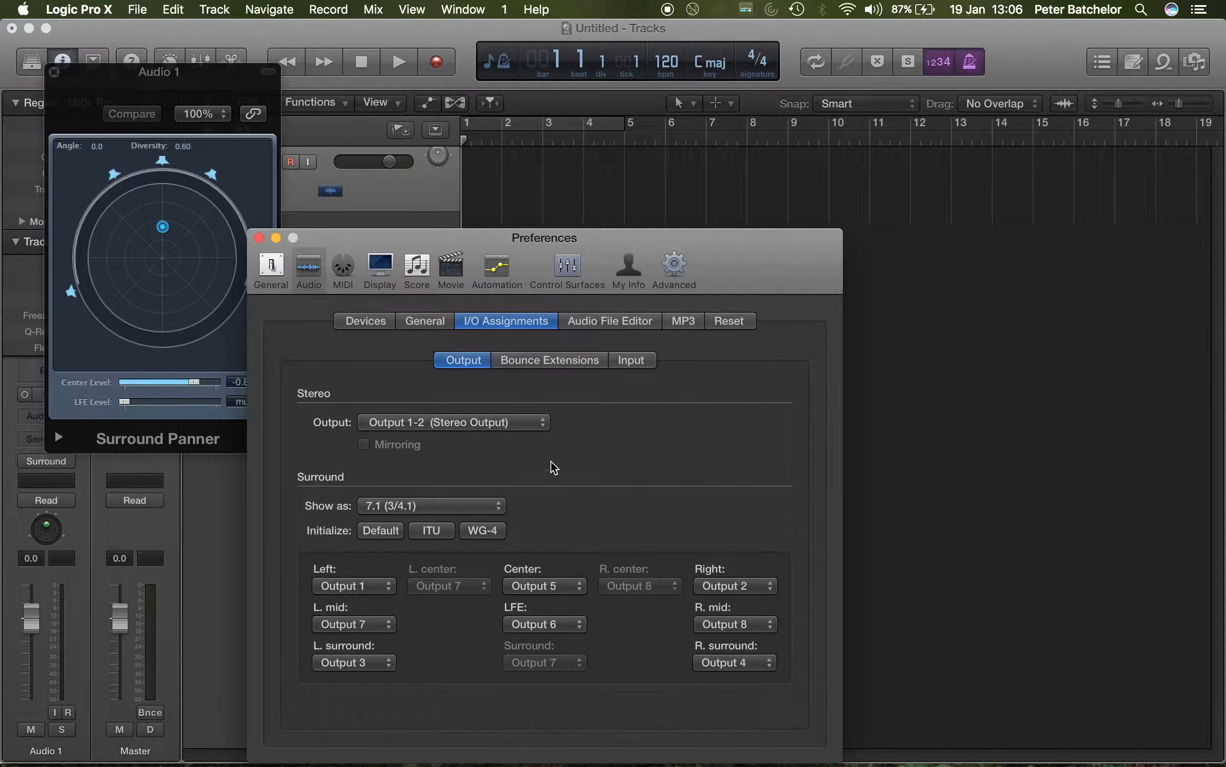
Step: Close the preferences and check the Surround Panner for Audio 1, closing it again when done
{"action": "left_click", "coordinate": [259, 238]}
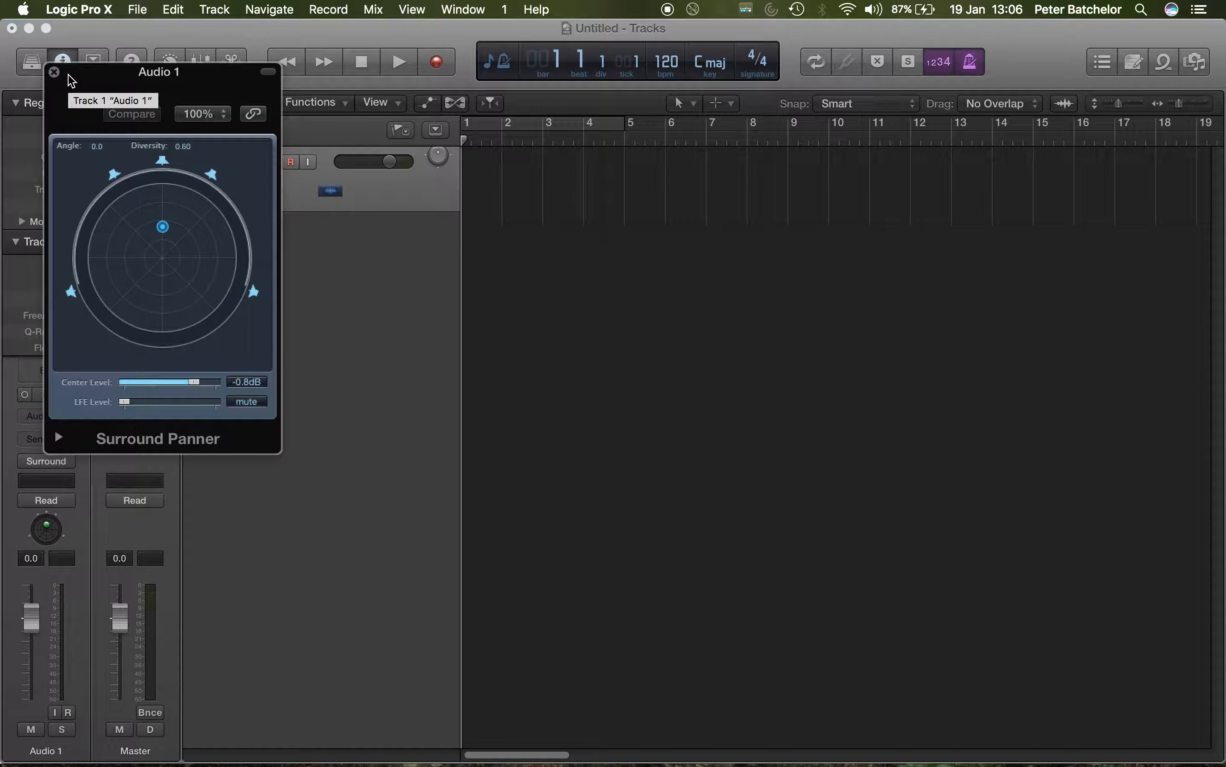
{"action": "left_click", "coordinate": [54, 72]}
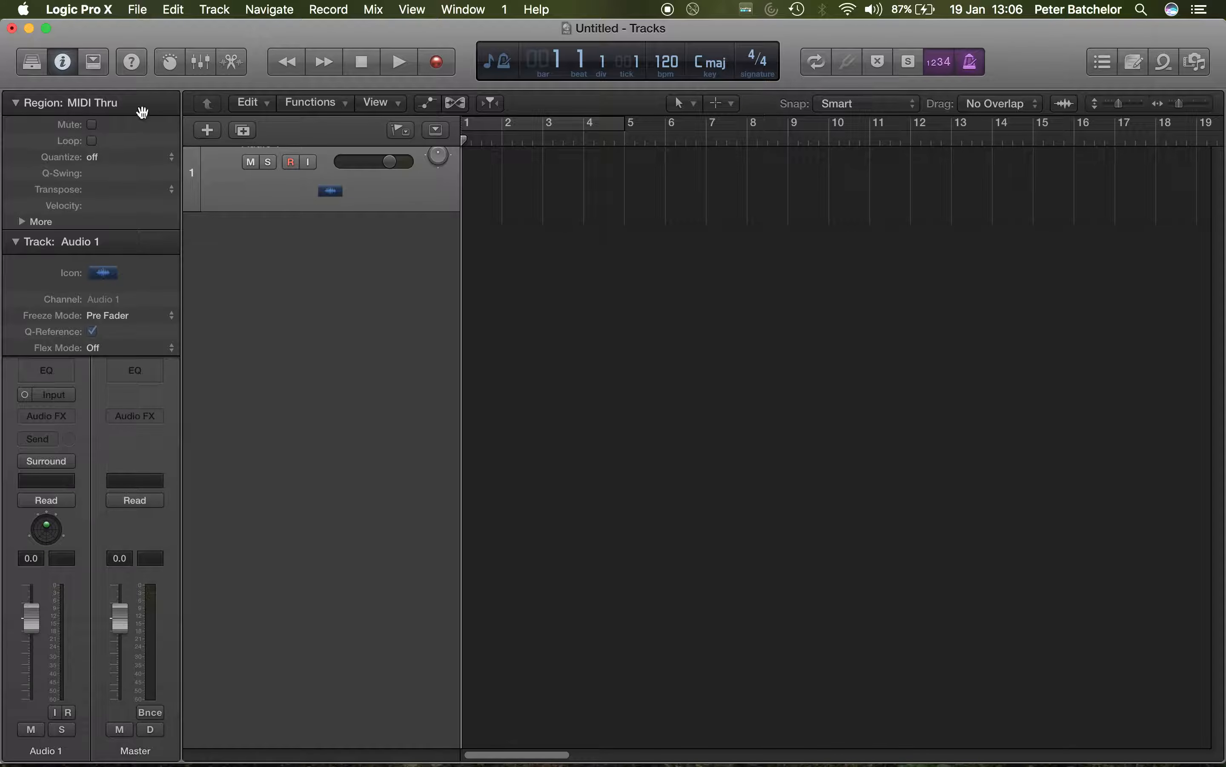
{"action": "double_click", "coordinate": [439, 160]}
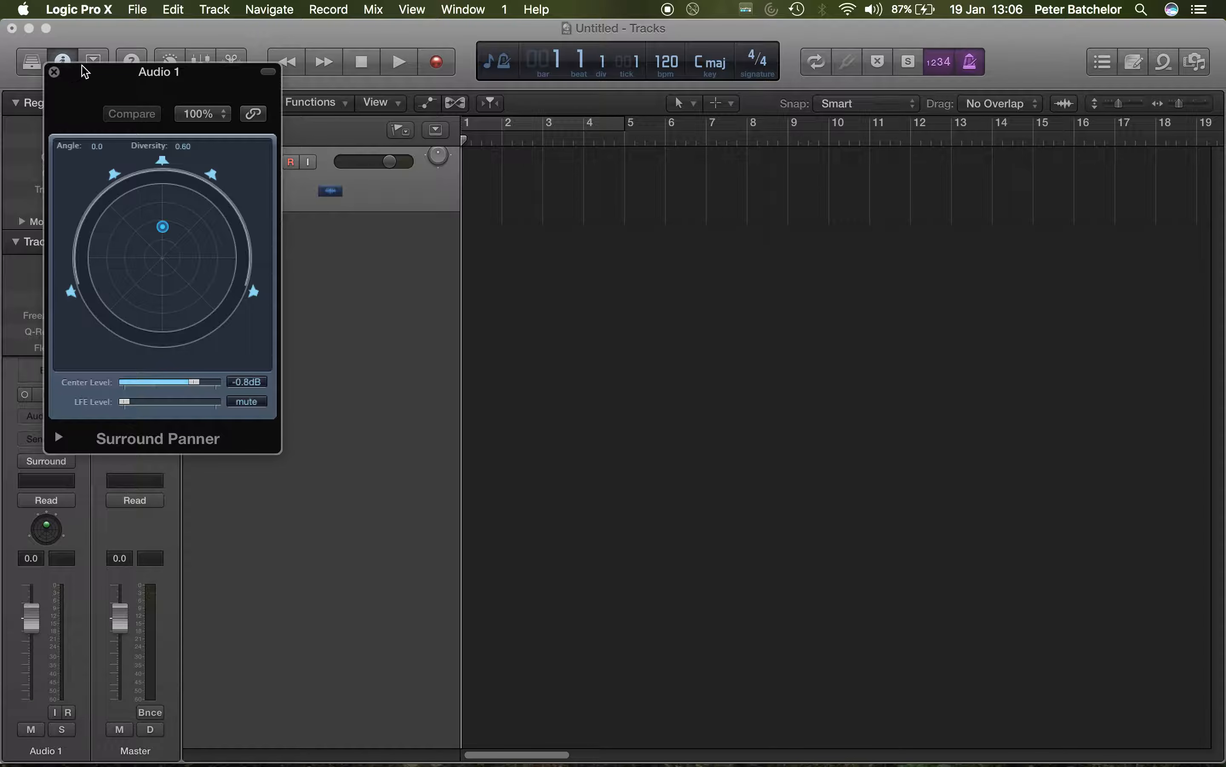
{"action": "key", "text": "super+w"}
Step: Set the project's surround format to 7.1 (3/4.1) in the audio project settings and close them
{"action": "left_click", "coordinate": [138, 10]}
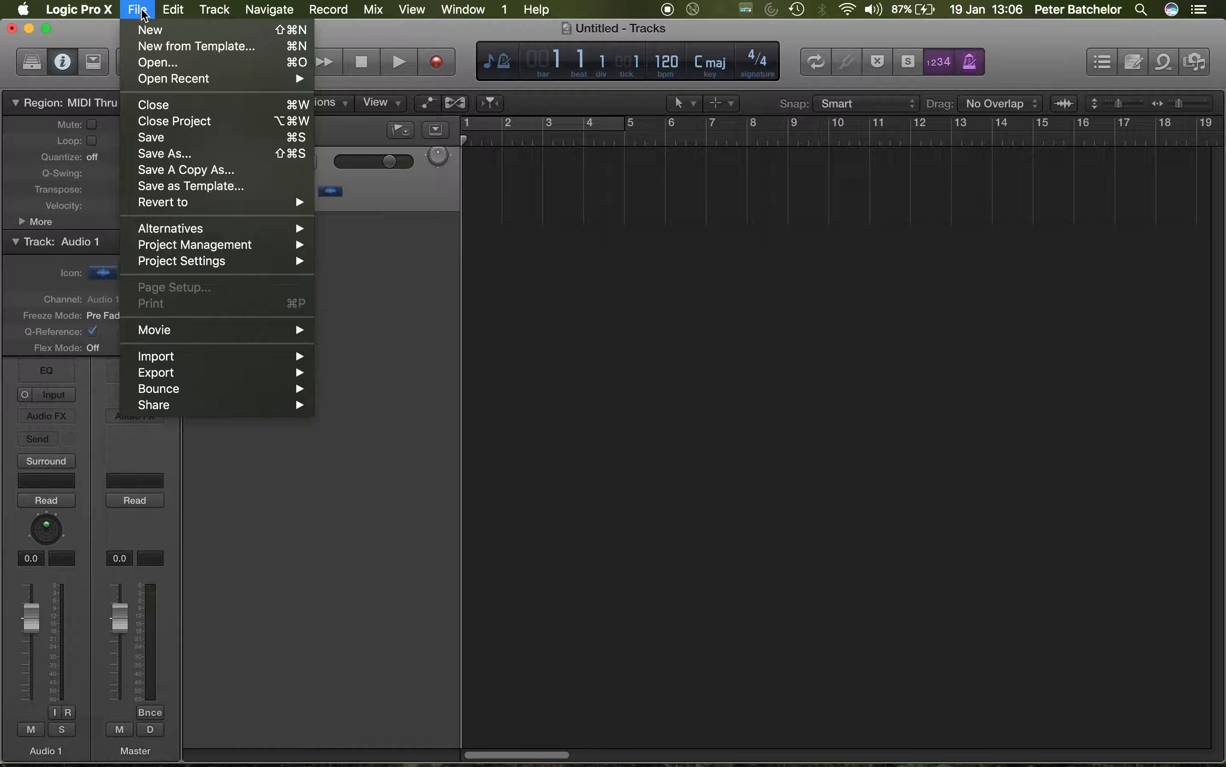
{"action": "mouse_move", "coordinate": [208, 270]}
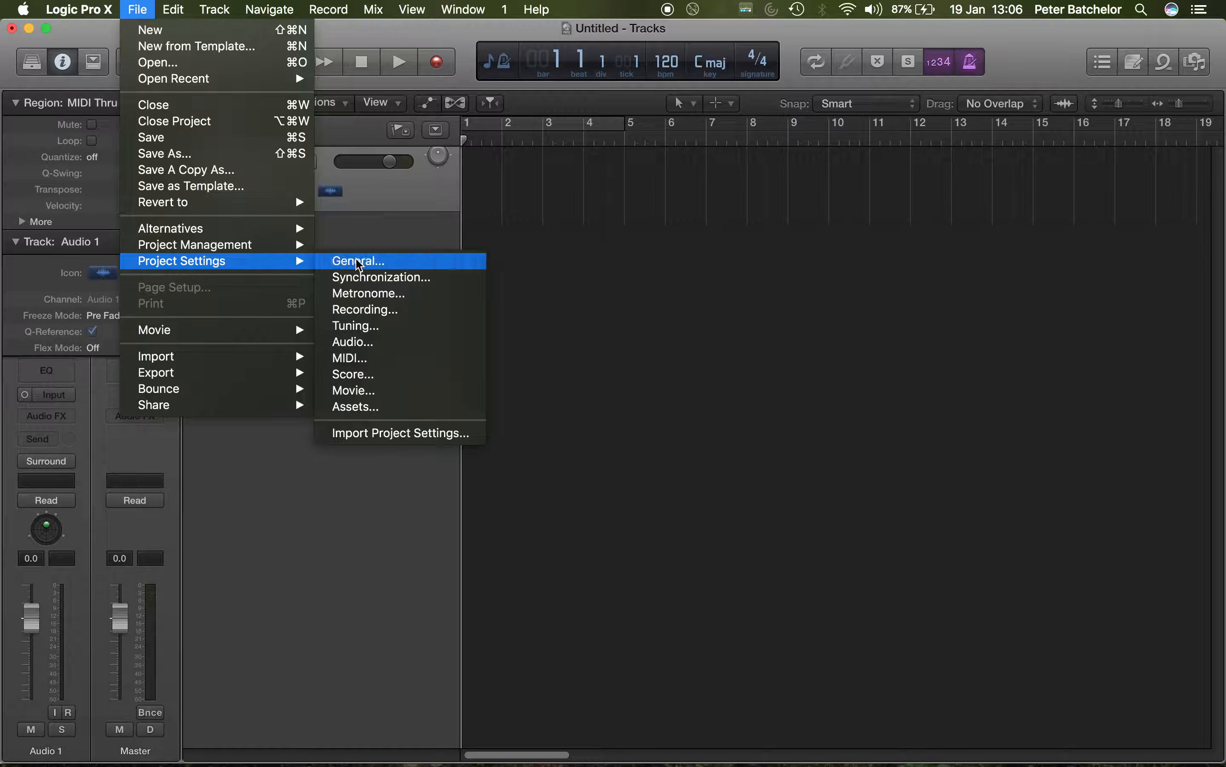
{"action": "left_click", "coordinate": [379, 341]}
{"action": "left_click_drag", "start_coordinate": [676, 200], "coordinate": [551, 124]}
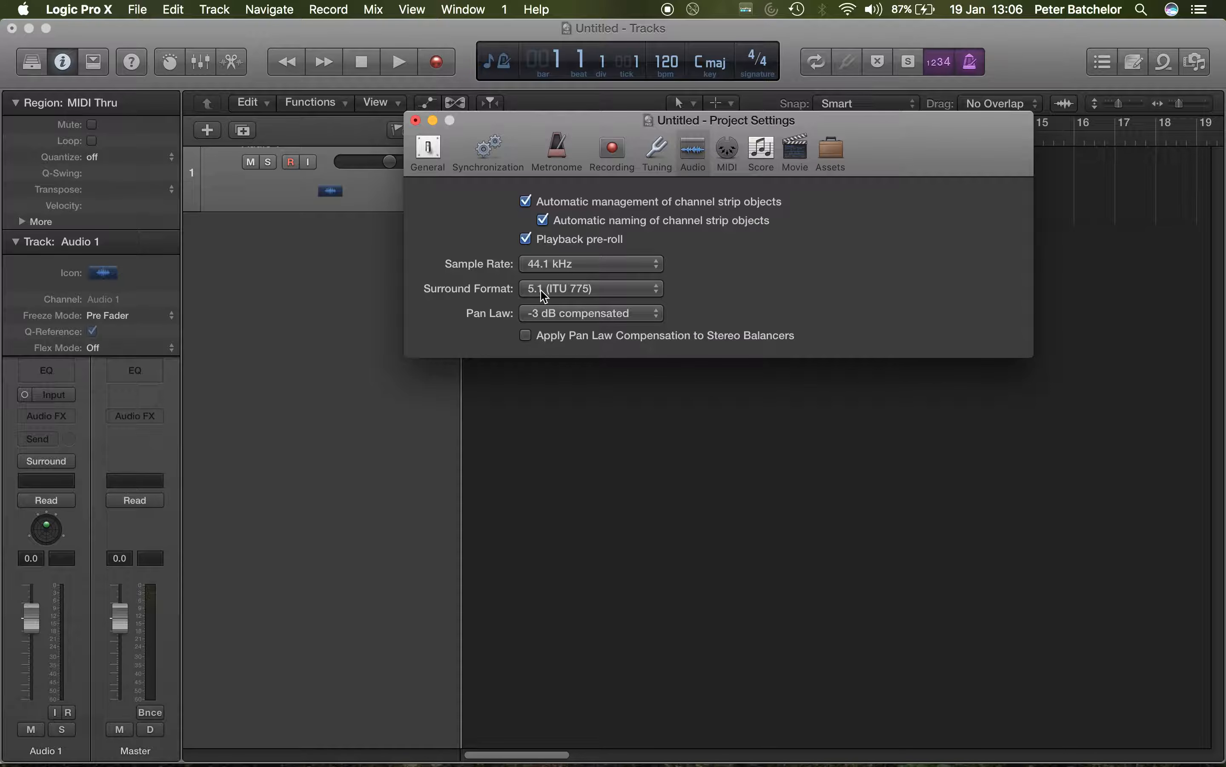
{"action": "left_click", "coordinate": [561, 292]}
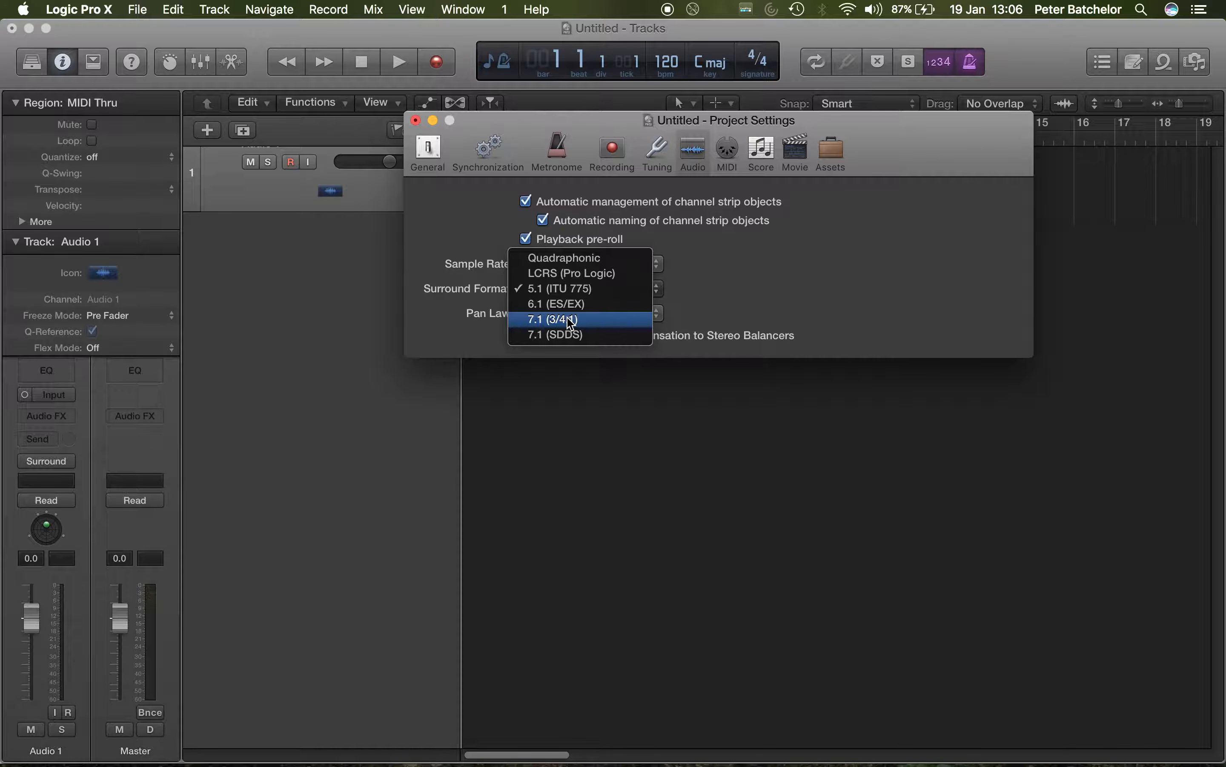
{"action": "left_click", "coordinate": [570, 320]}
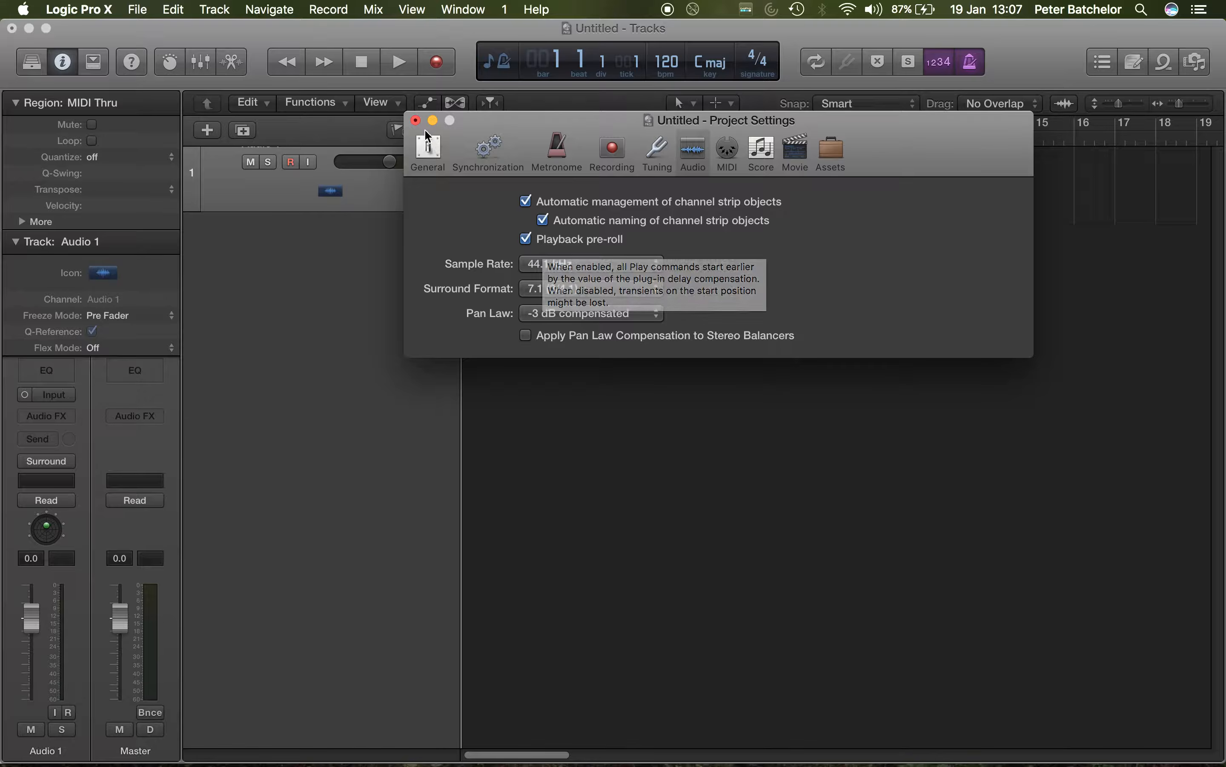
{"action": "left_click", "coordinate": [417, 121]}
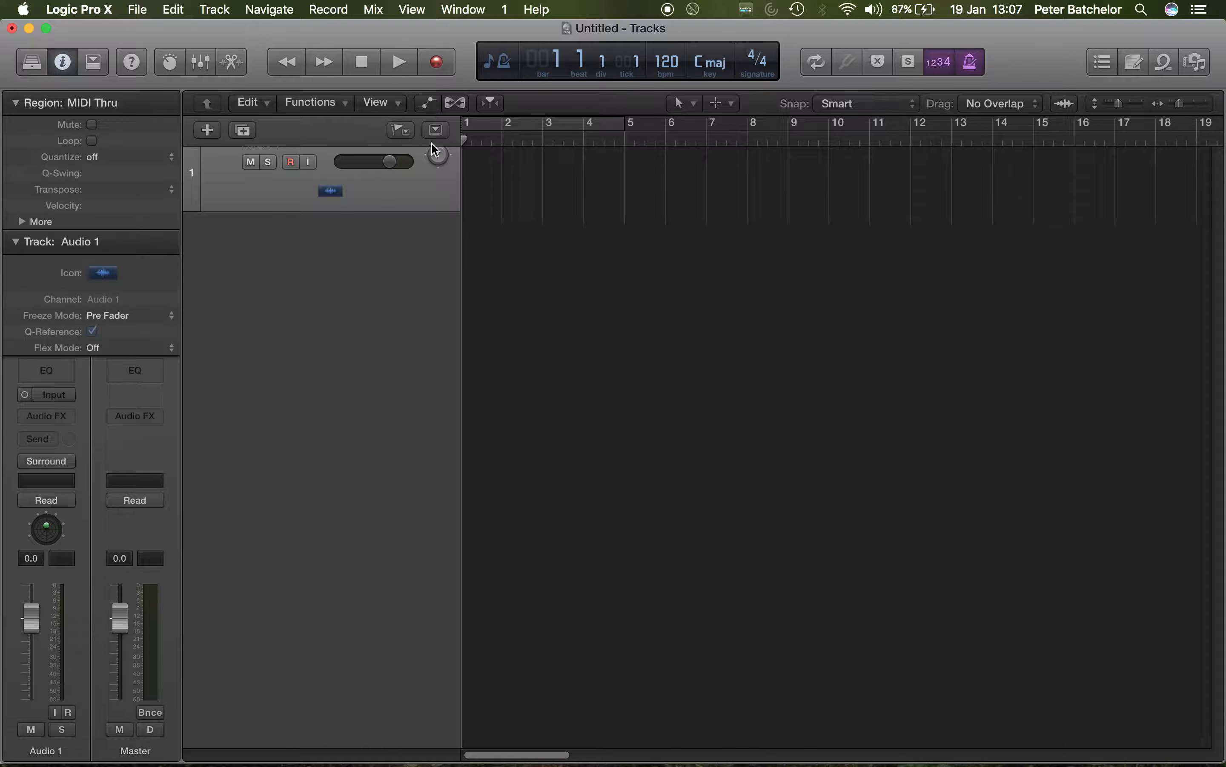
Step: Reopen the Surround Panner for Audio 1 and place it clear of the channel strips
{"action": "double_click", "coordinate": [440, 155]}
{"action": "left_click_drag", "start_coordinate": [214, 74], "coordinate": [376, 98]}
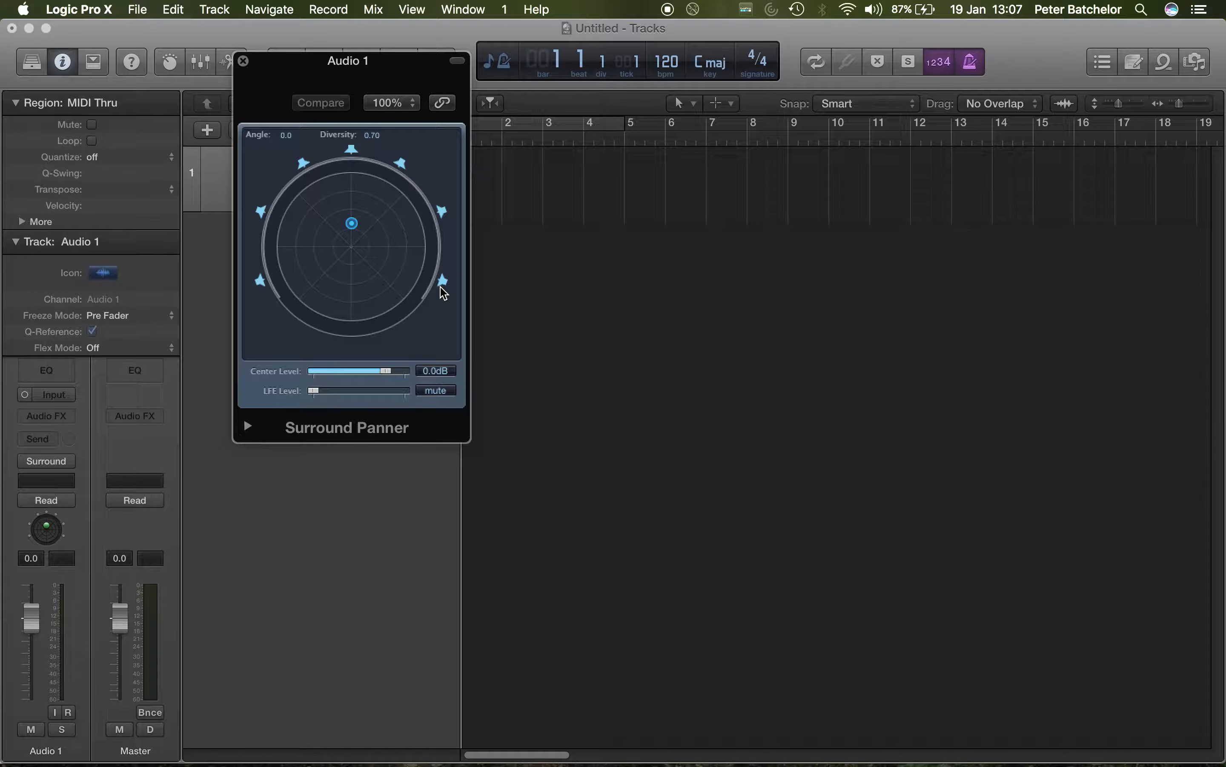
Step: Set the surround output assignments in the audio preferences to show as 7.1 (SDDS) and close the preferences
{"action": "left_click", "coordinate": [102, 9]}
{"action": "mouse_move", "coordinate": [137, 56]}
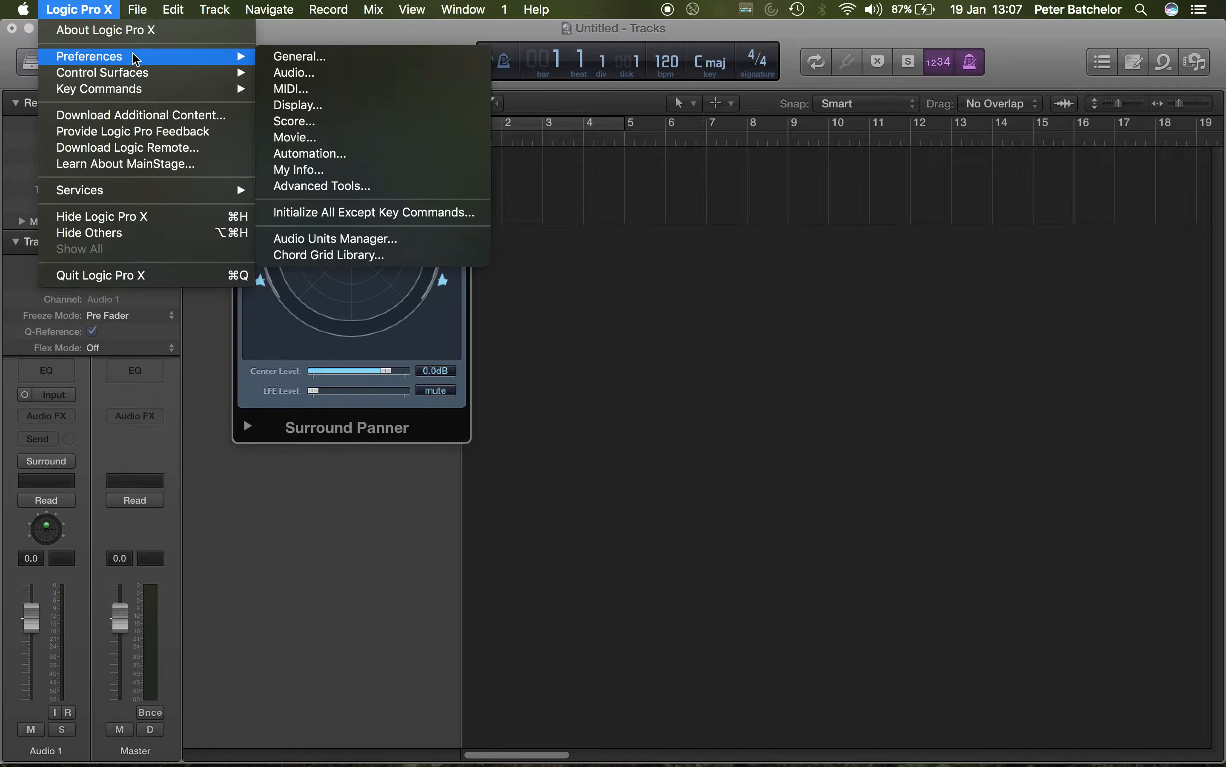
{"action": "left_click", "coordinate": [310, 74]}
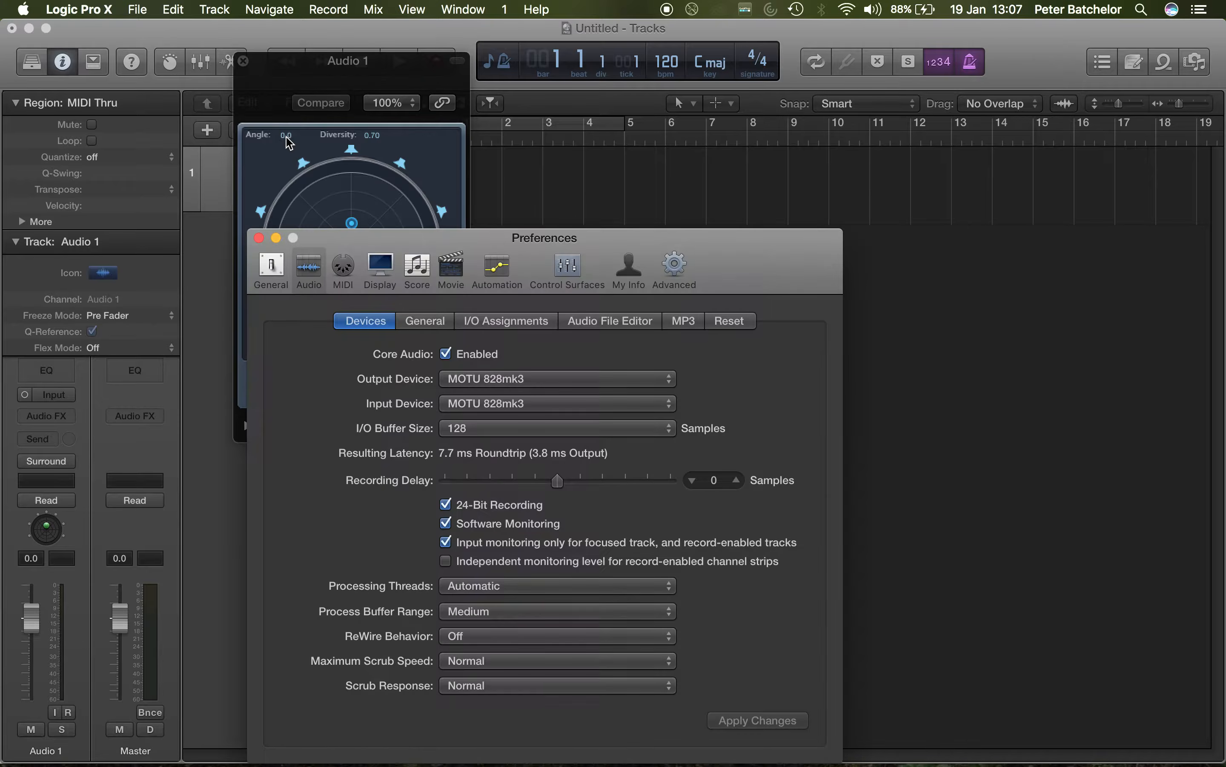
{"action": "left_click", "coordinate": [499, 320]}
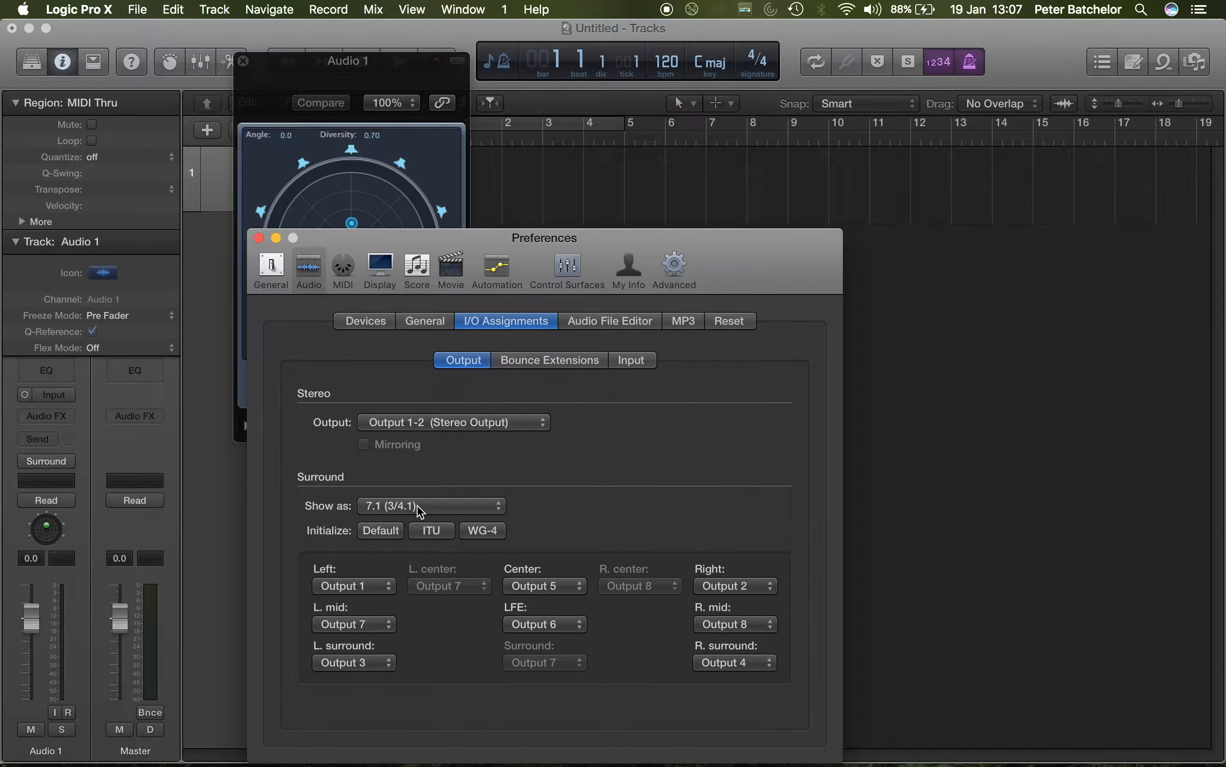
{"action": "left_click", "coordinate": [418, 509]}
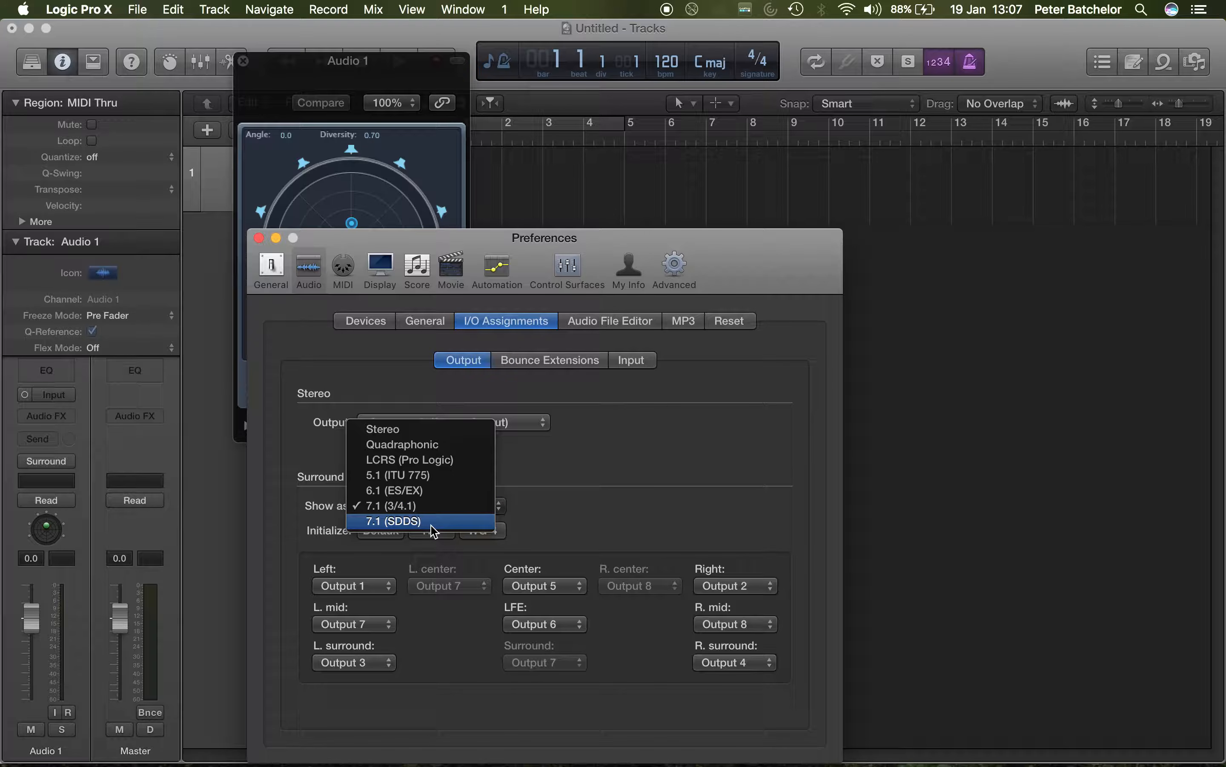
{"action": "left_click", "coordinate": [431, 525]}
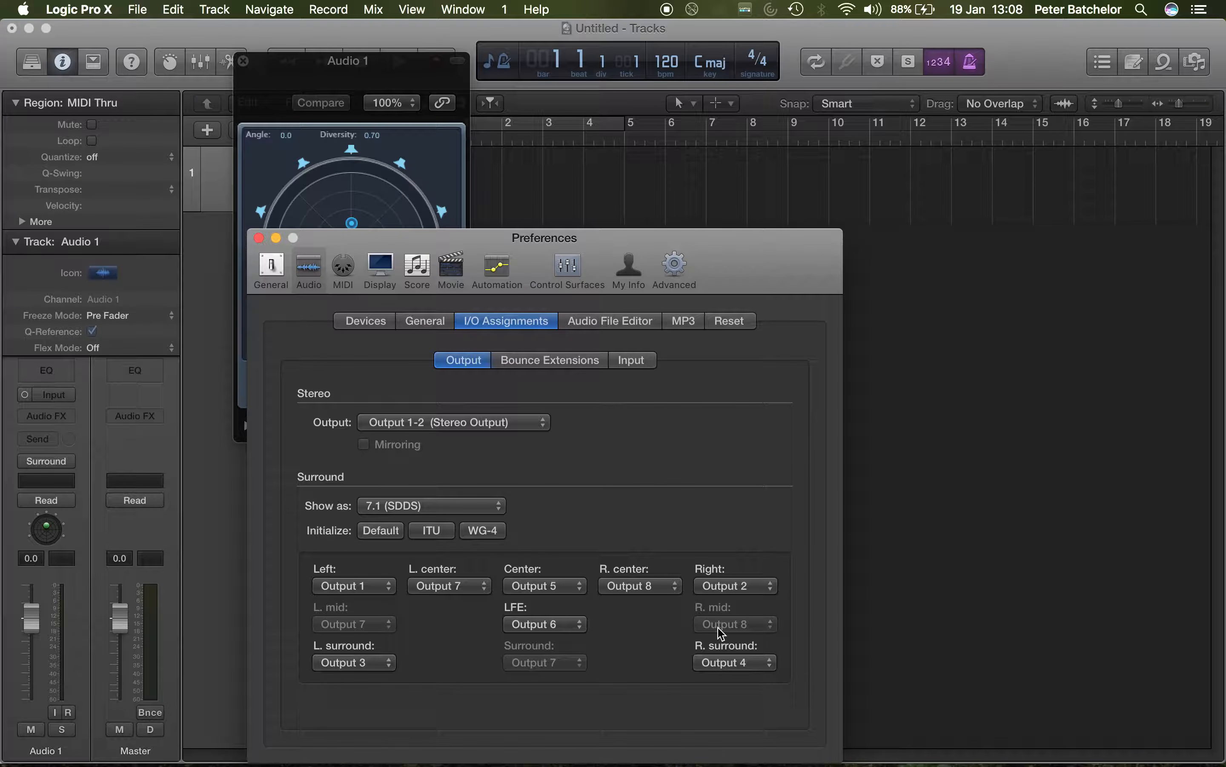
{"action": "left_click", "coordinate": [142, 9]}
{"action": "left_click", "coordinate": [144, 10]}
{"action": "left_click", "coordinate": [262, 241]}
Step: Set the project's surround format to 7.1 (SDDS) and move the project settings clear of the Surround Panner
{"action": "left_click", "coordinate": [137, 9]}
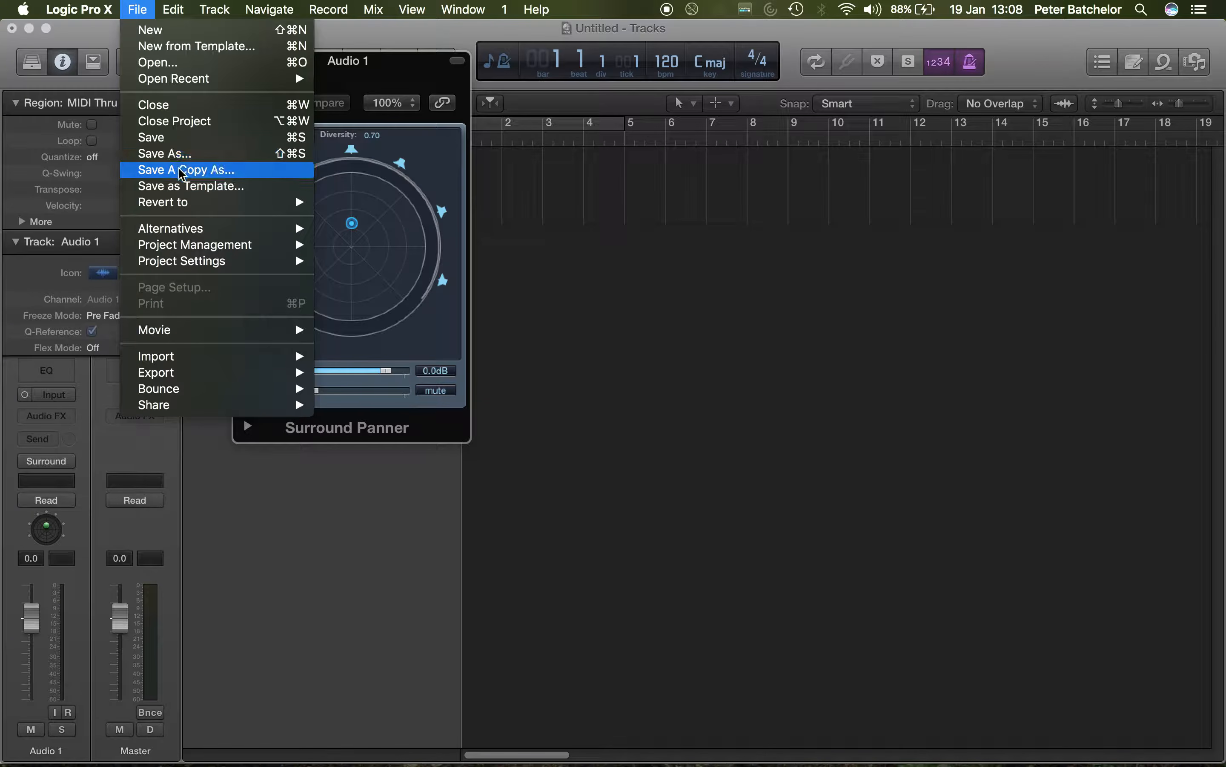
{"action": "mouse_move", "coordinate": [192, 264]}
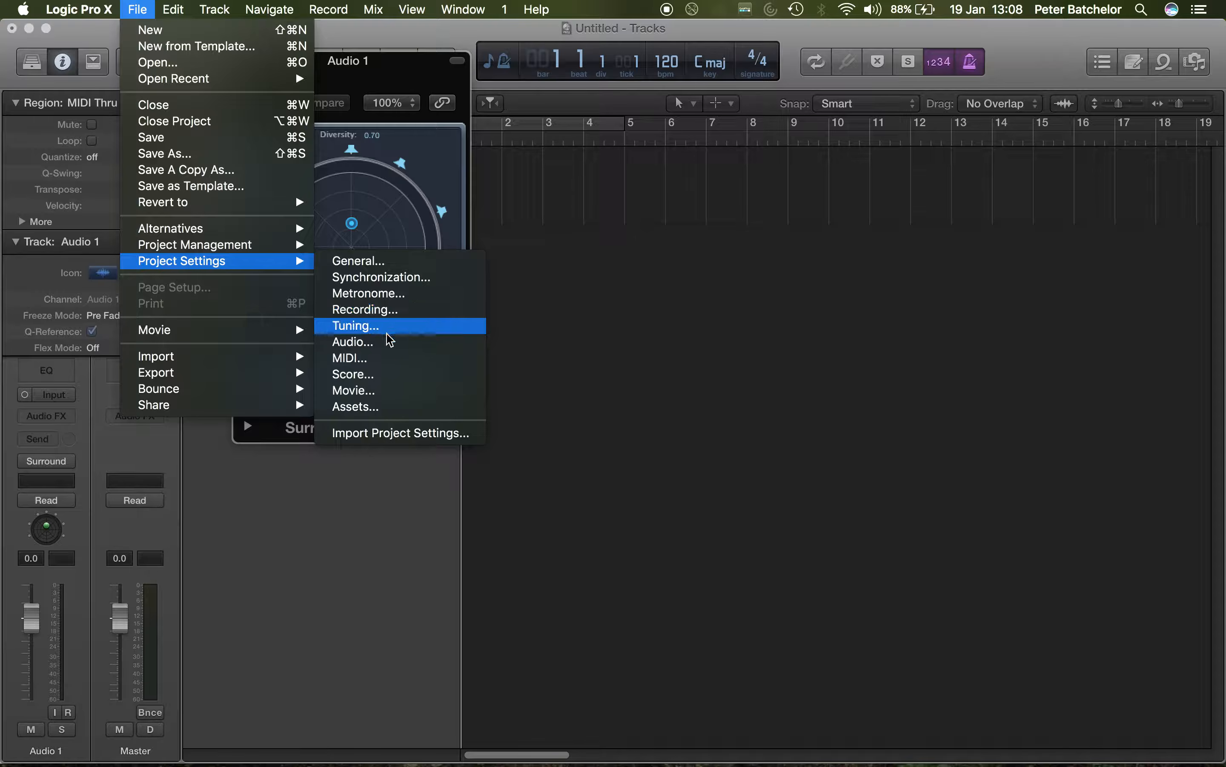
{"action": "left_click", "coordinate": [383, 347]}
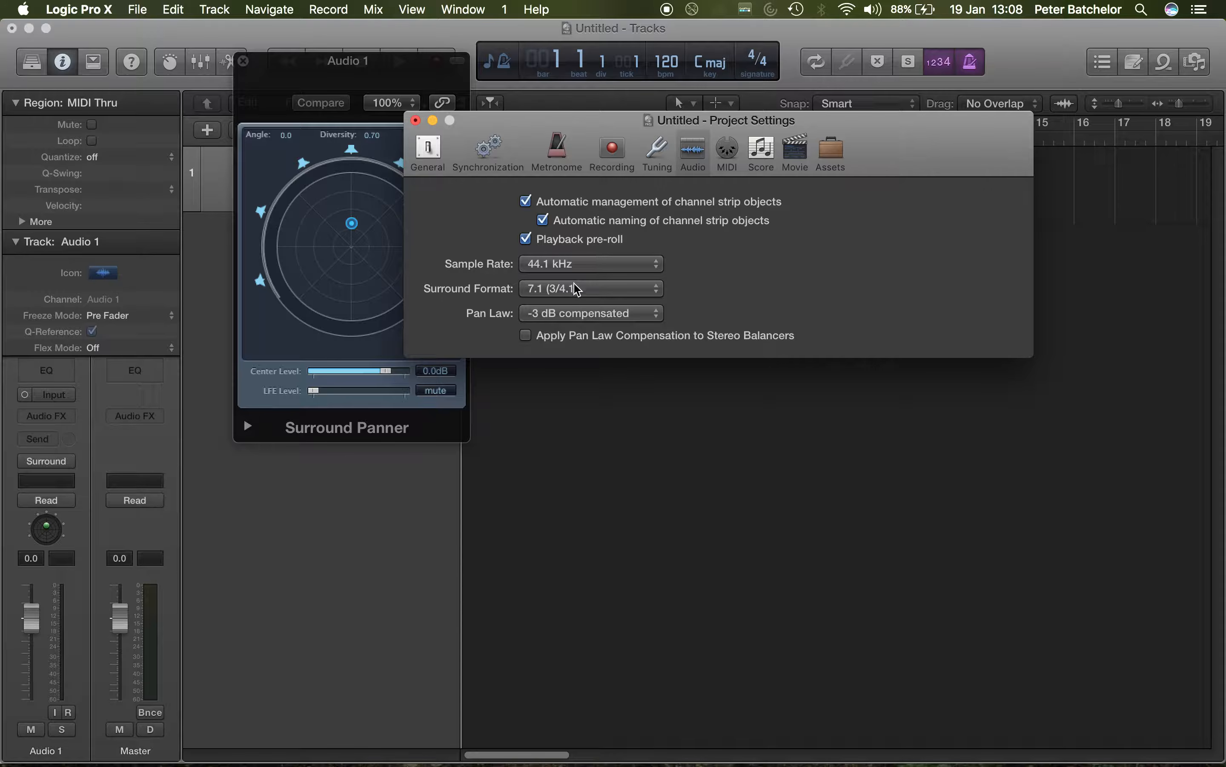
{"action": "left_click", "coordinate": [576, 289]}
{"action": "left_click", "coordinate": [572, 304]}
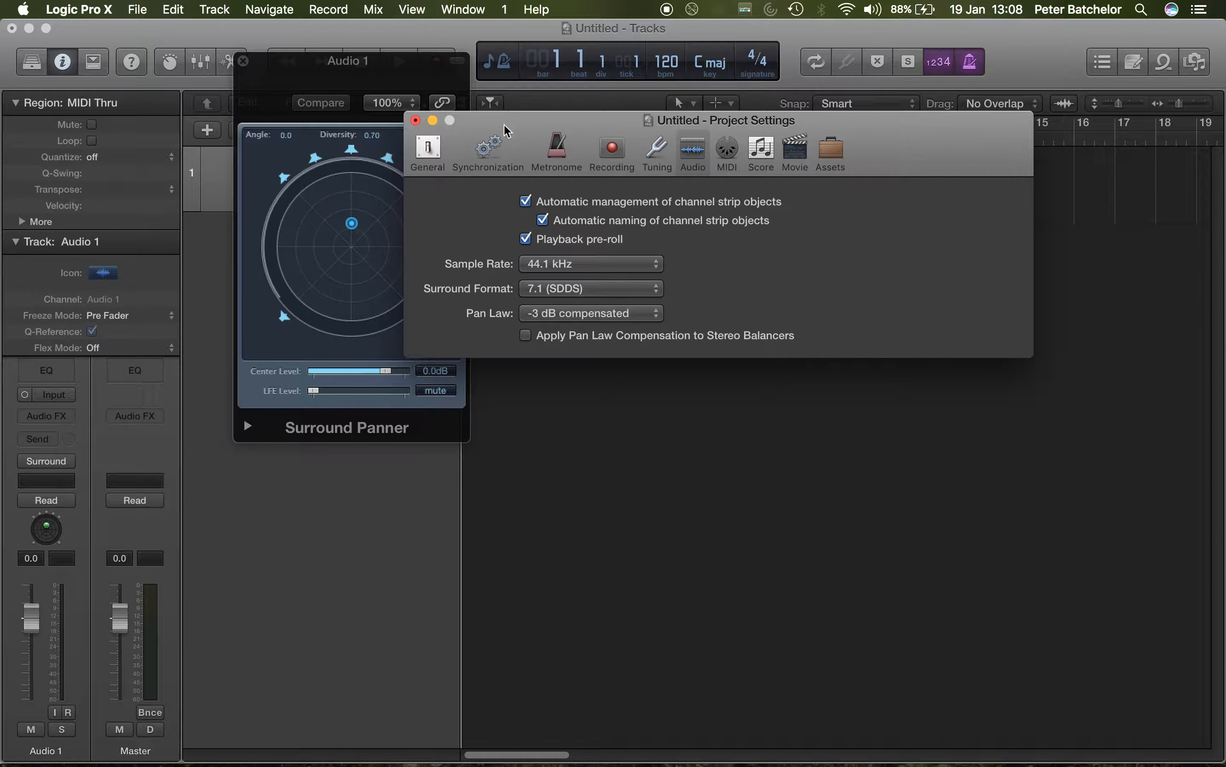
{"action": "left_click_drag", "start_coordinate": [504, 124], "coordinate": [656, 115]}
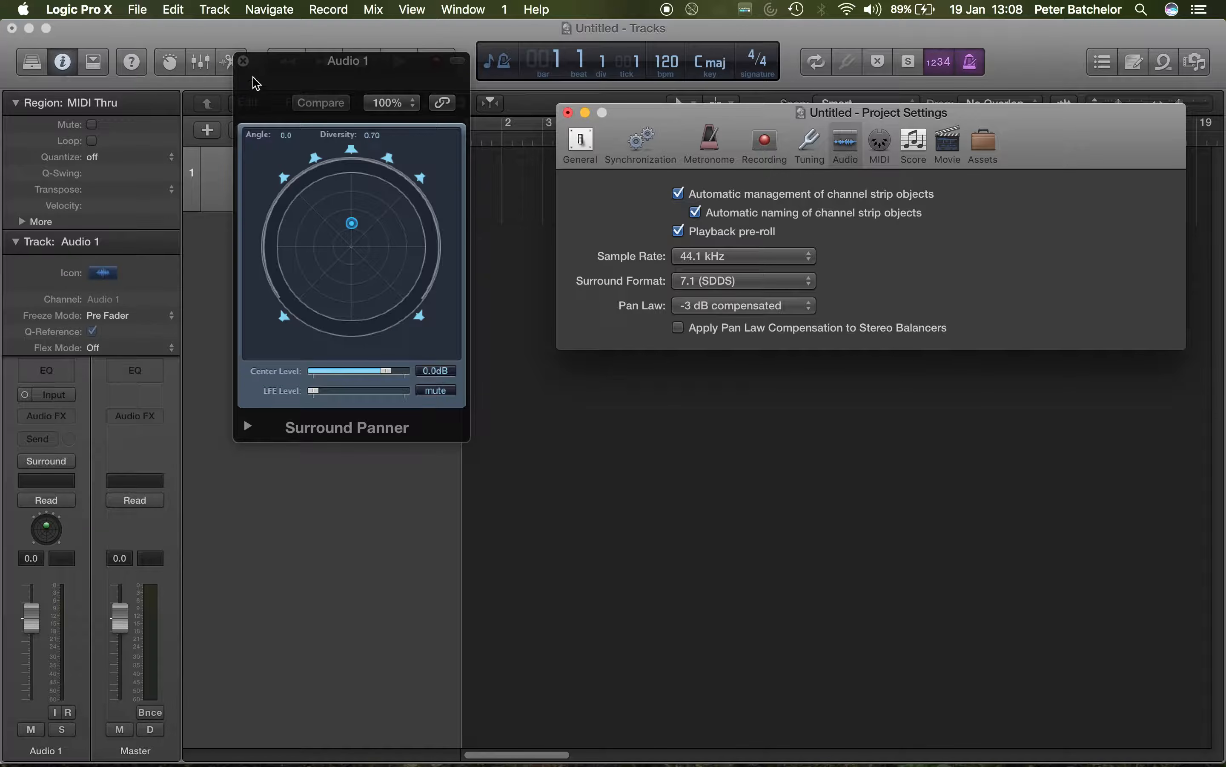
Step: Set the surround output assignments in the audio preferences to show as 5.1 (ITU 775) and close the preferences
{"action": "left_click", "coordinate": [103, 11]}
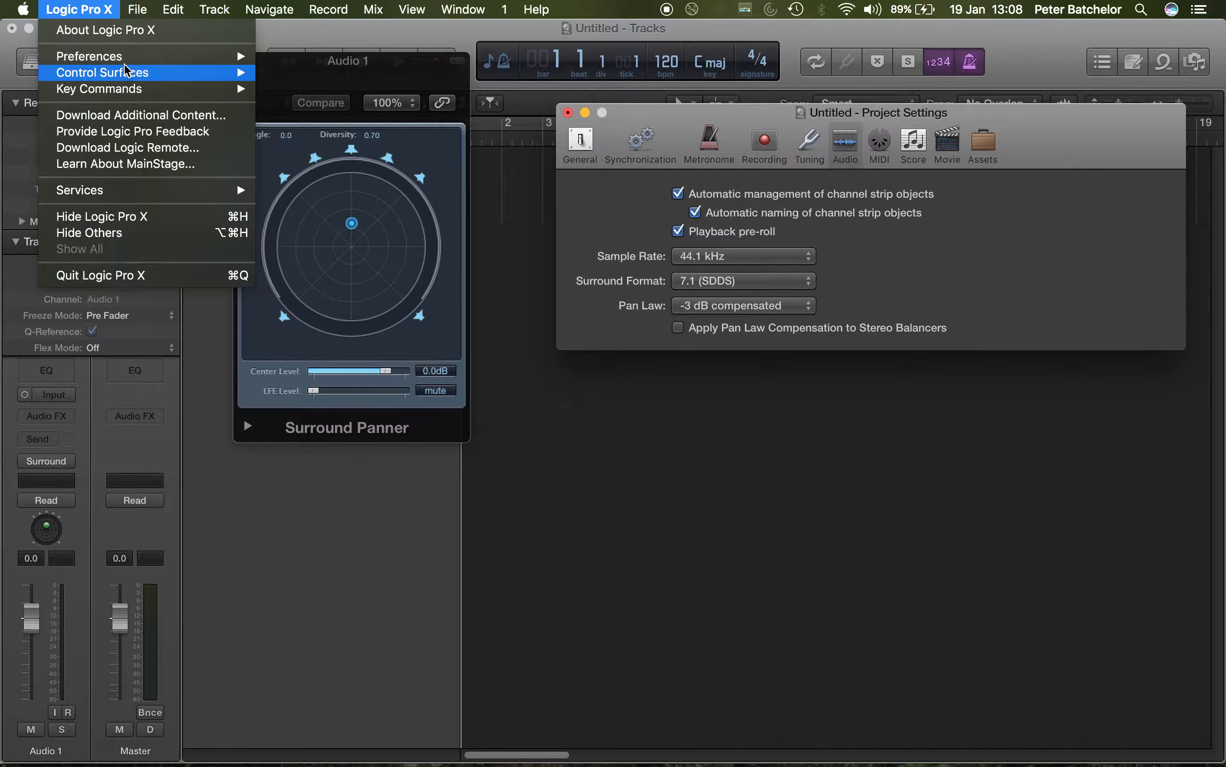
{"action": "mouse_move", "coordinate": [152, 56]}
{"action": "left_click", "coordinate": [304, 74]}
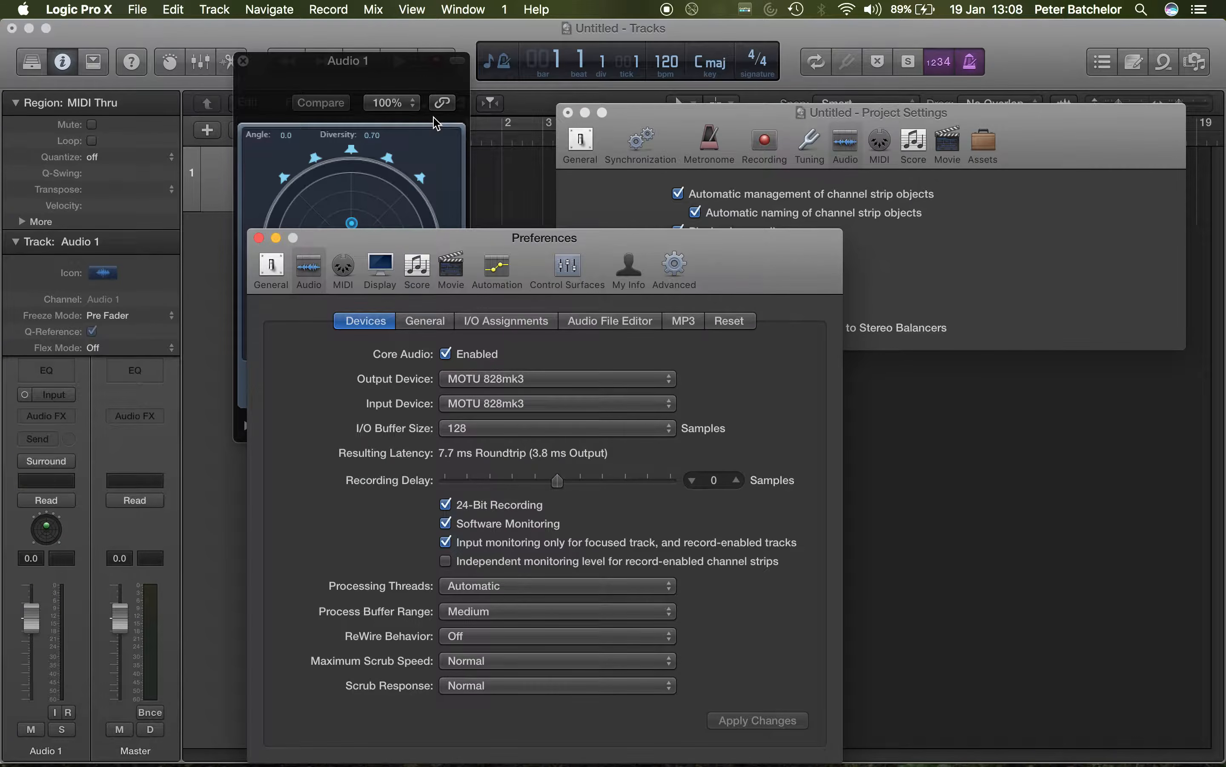
{"action": "left_click", "coordinate": [499, 322]}
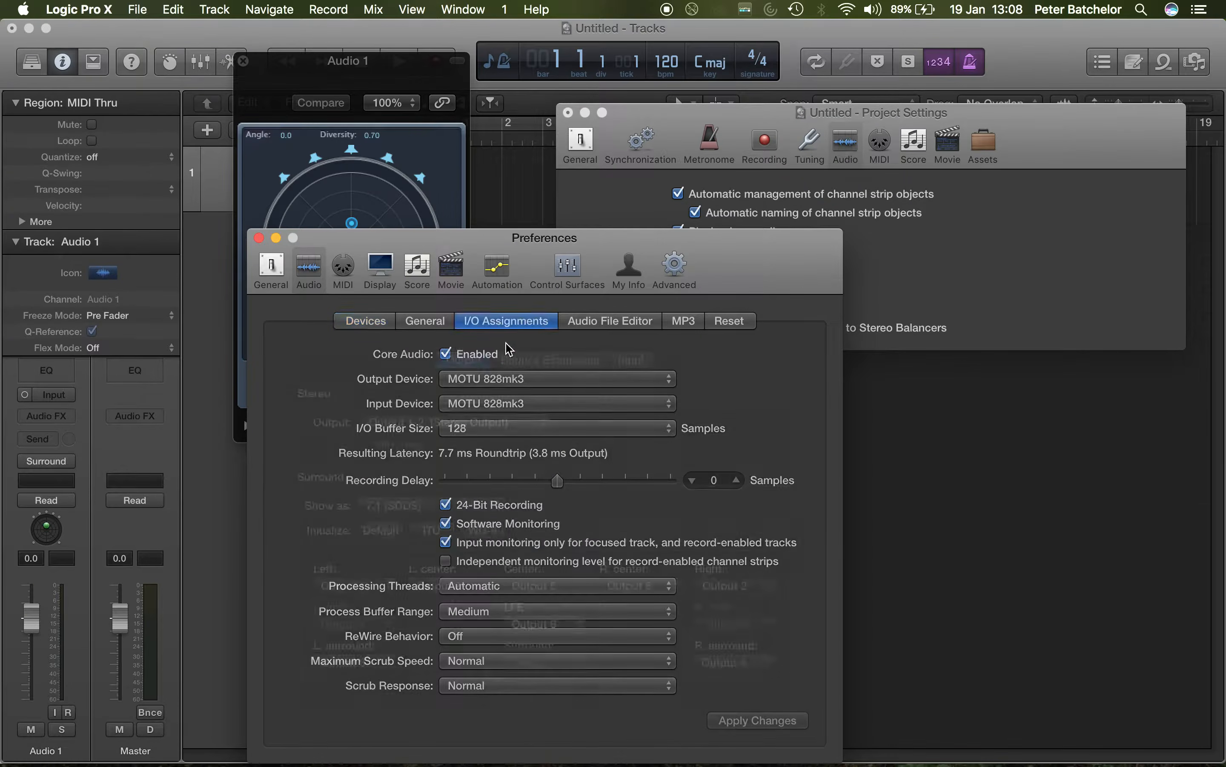
{"action": "left_click", "coordinate": [435, 506]}
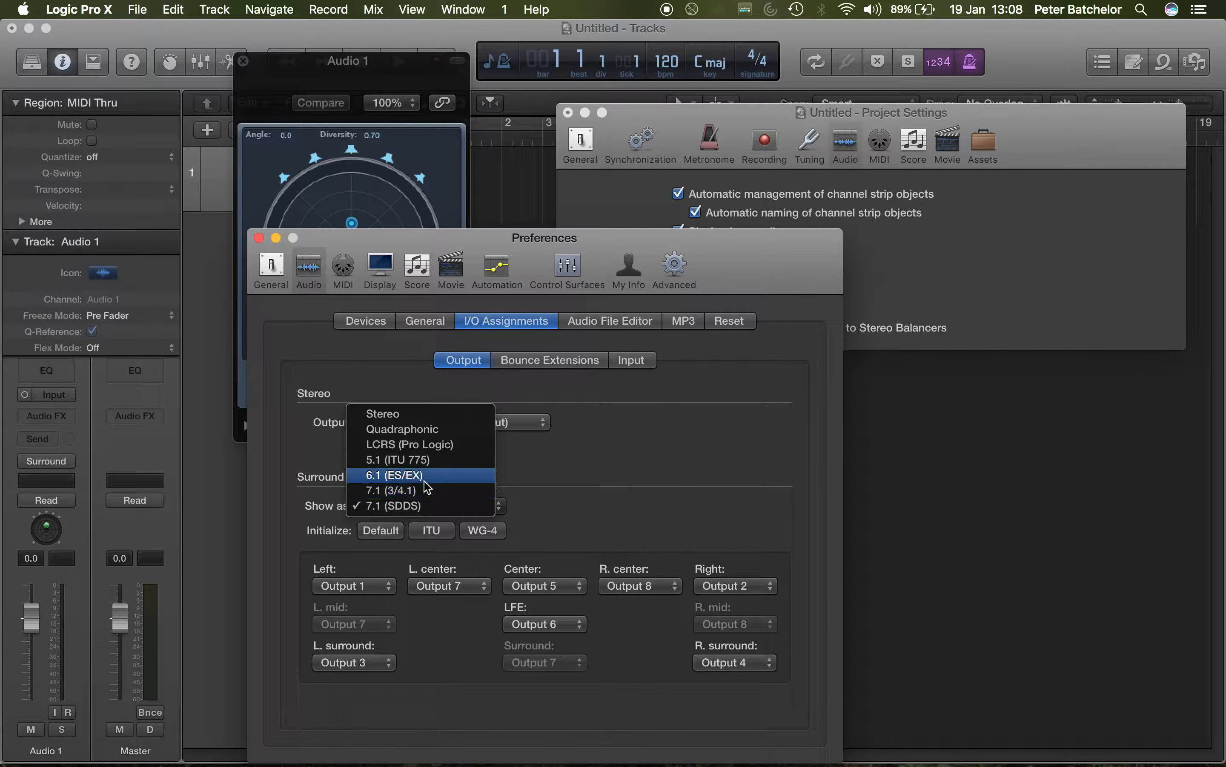
{"action": "left_click", "coordinate": [428, 457]}
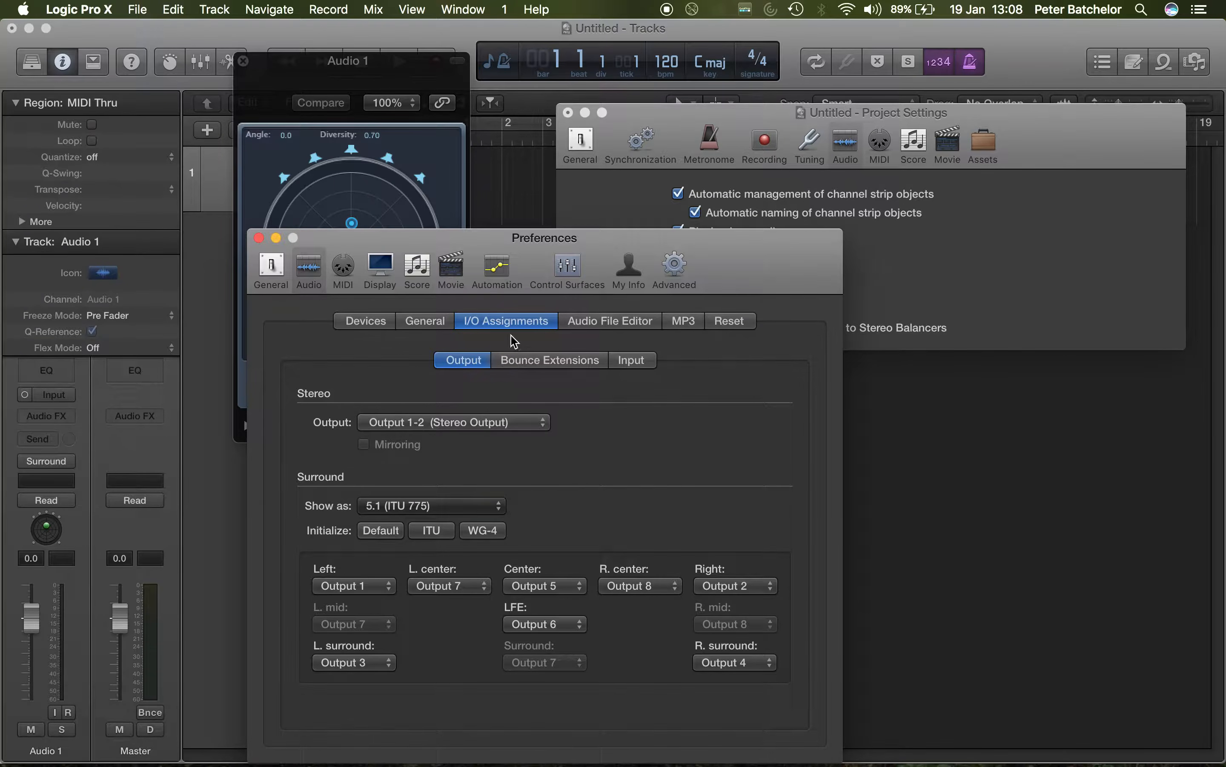
{"action": "left_click", "coordinate": [259, 239]}
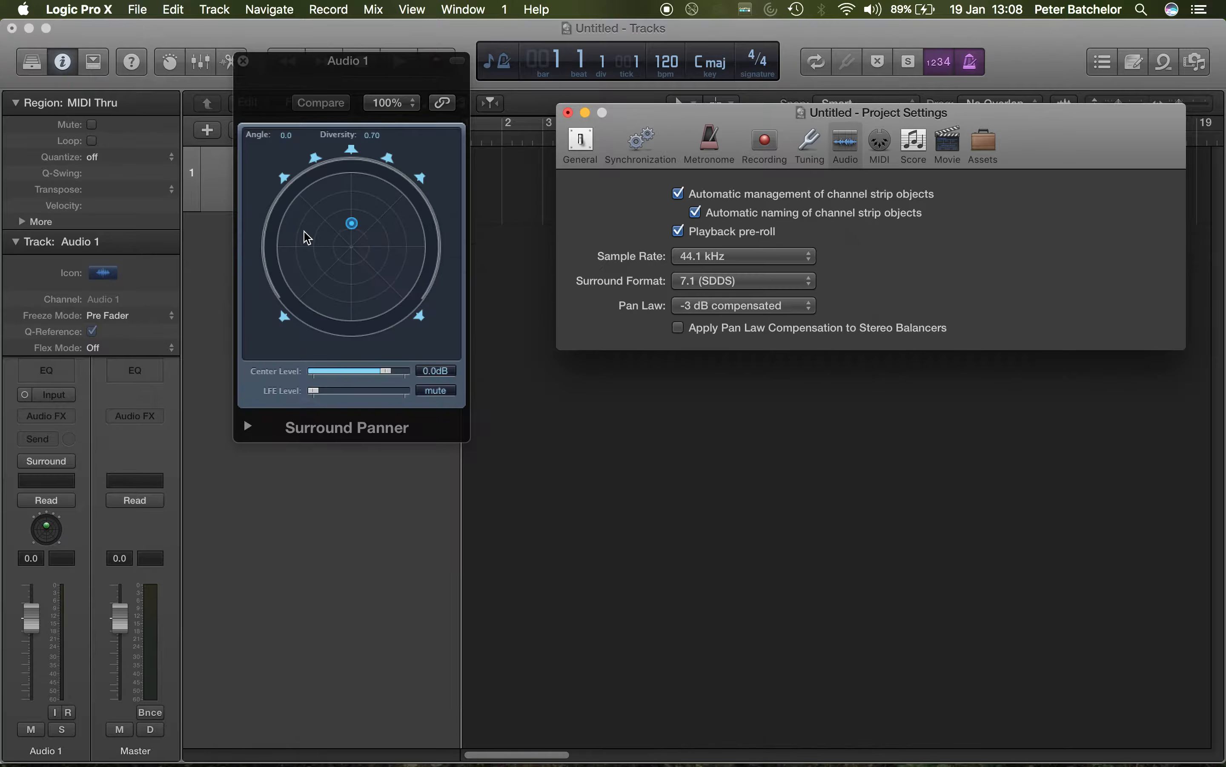
Step: Set the project's surround format to 5.1 (ITU 775) and close the project settings
{"action": "left_click", "coordinate": [755, 287]}
{"action": "left_click", "coordinate": [740, 235]}
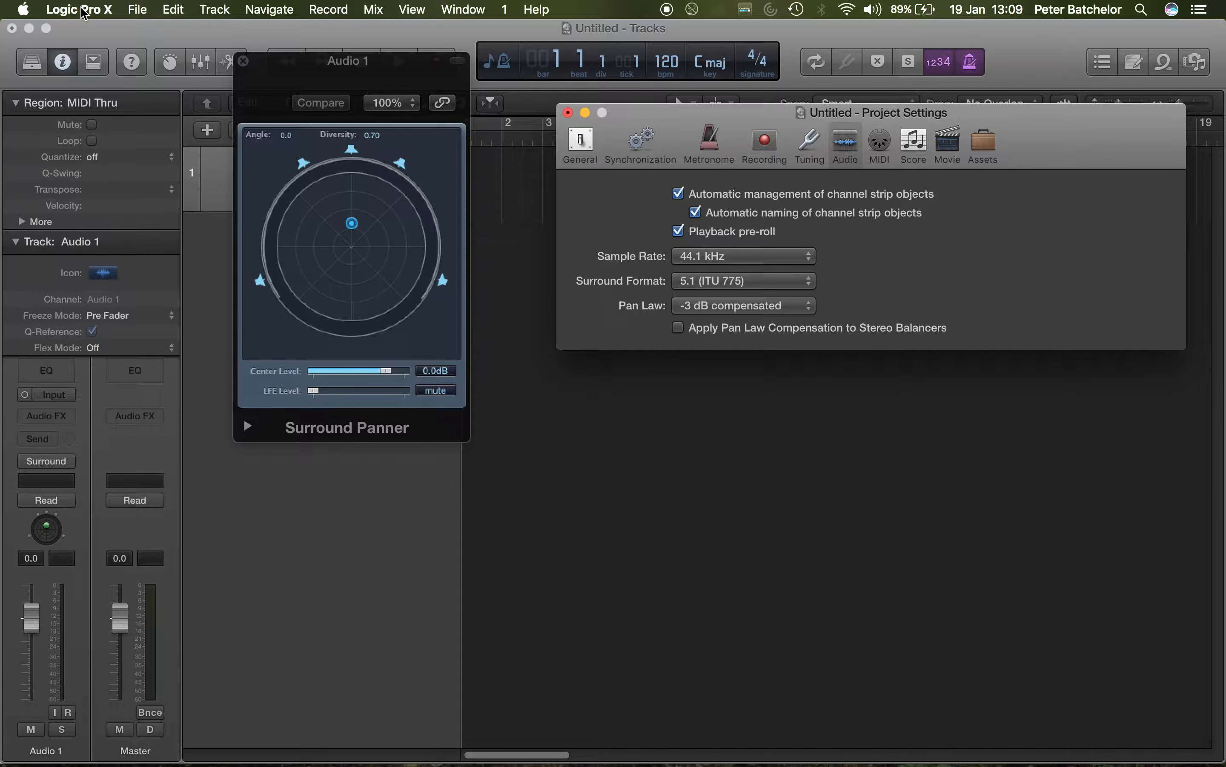
{"action": "left_click", "coordinate": [568, 113]}
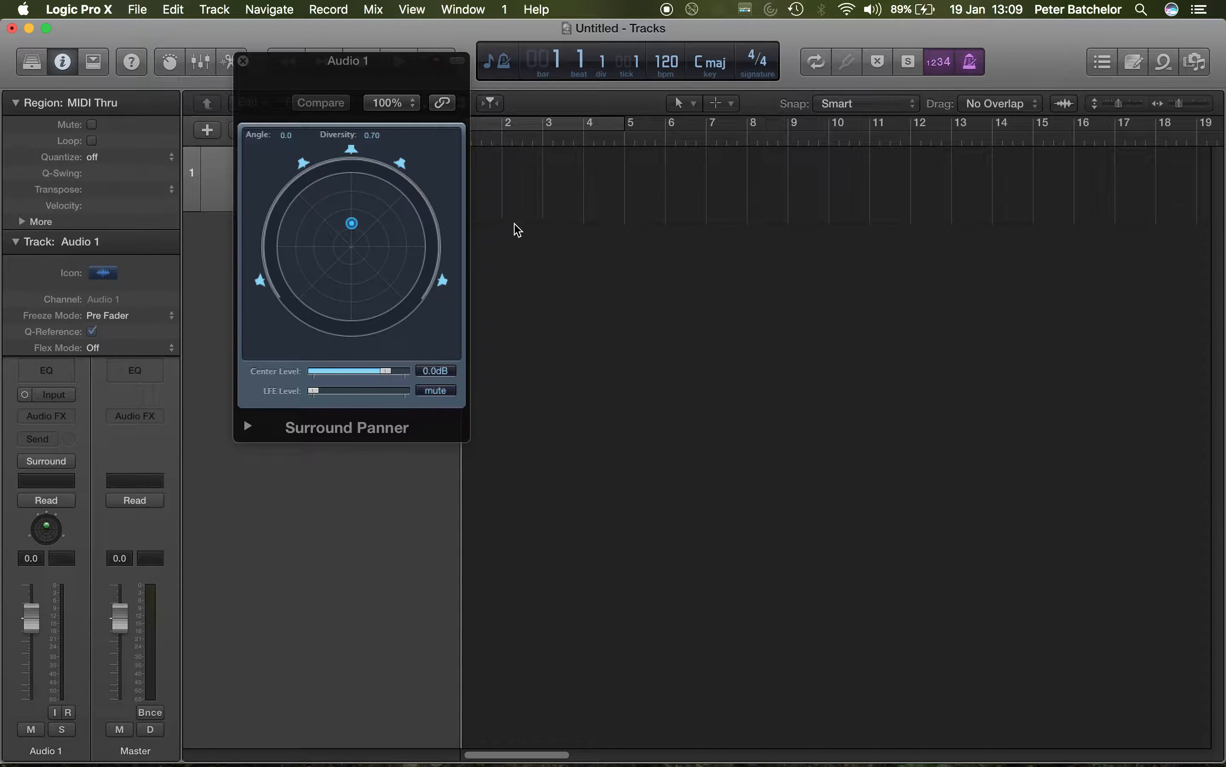
Step: Import alarmClockRingM.aif from the desktop onto track 1, starting at bar 1
{"action": "left_click_drag", "start_coordinate": [391, 70], "coordinate": [344, 64]}
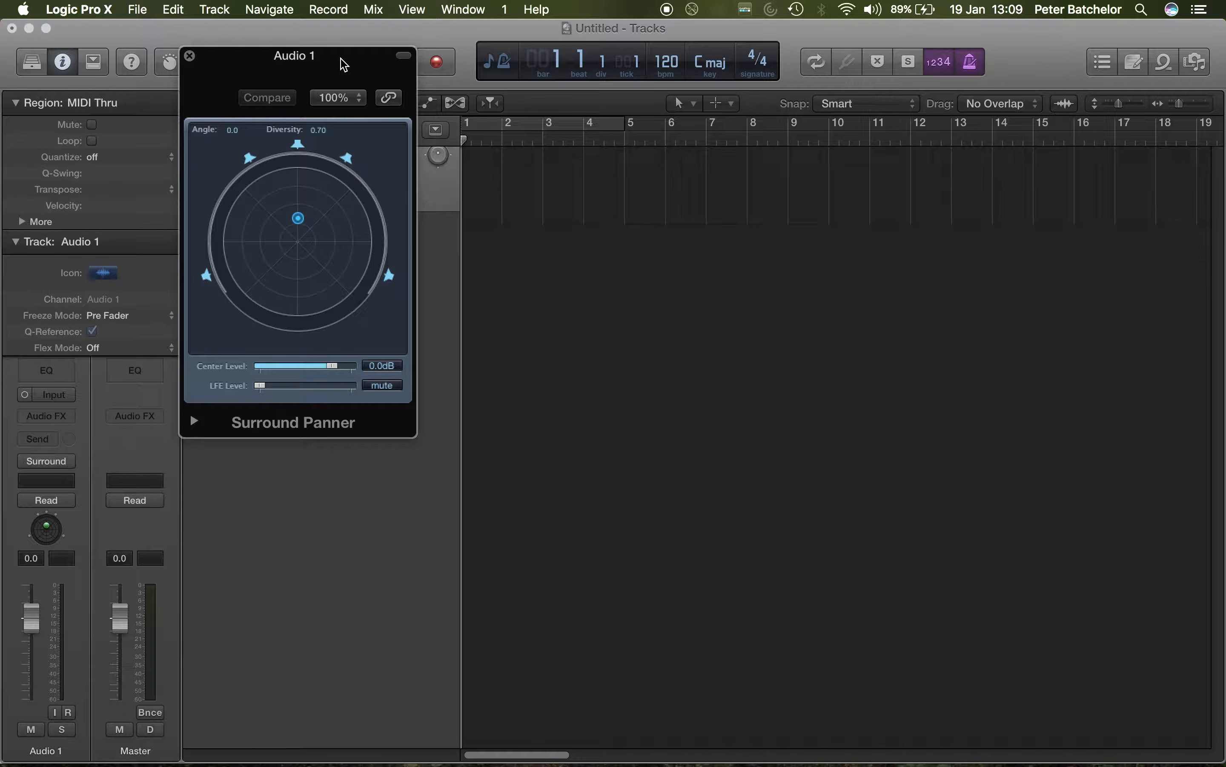
{"action": "left_click_drag", "start_coordinate": [1035, 30], "coordinate": [737, 5]}
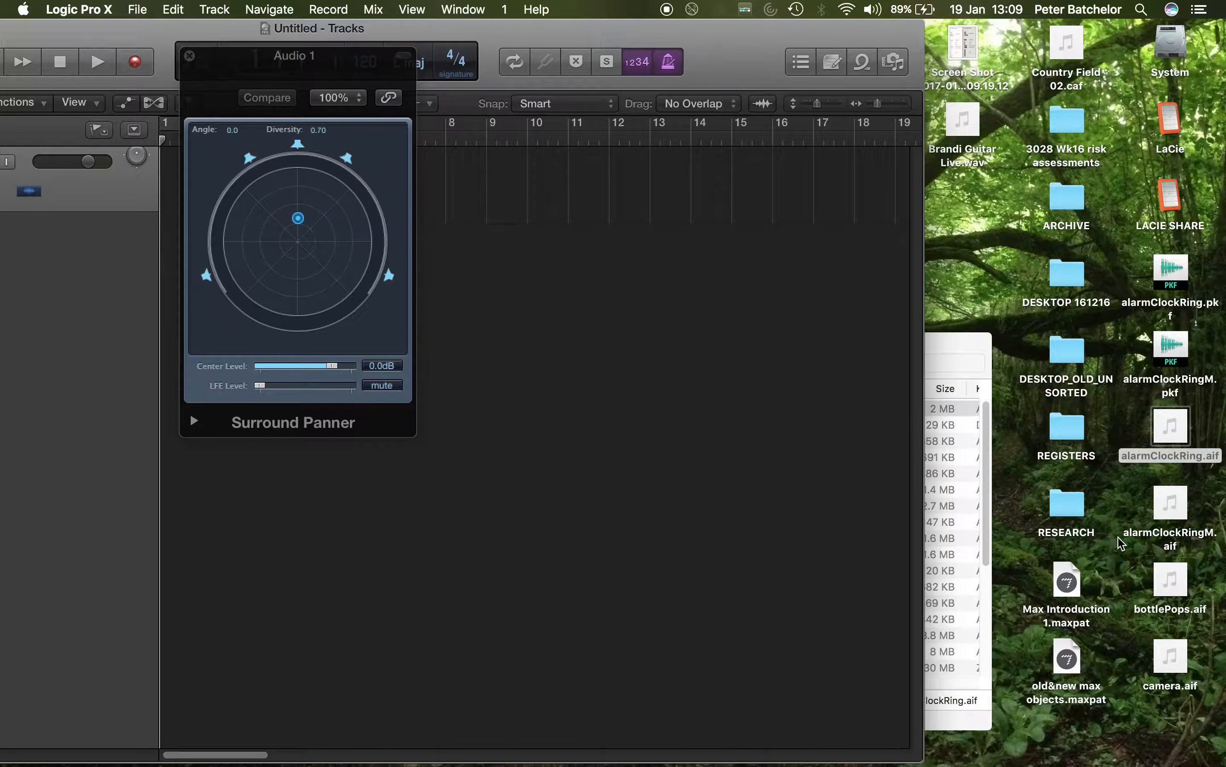
{"action": "left_click_drag", "start_coordinate": [1176, 520], "coordinate": [592, 198]}
{"action": "left_click_drag", "start_coordinate": [914, 187], "coordinate": [569, 188]}
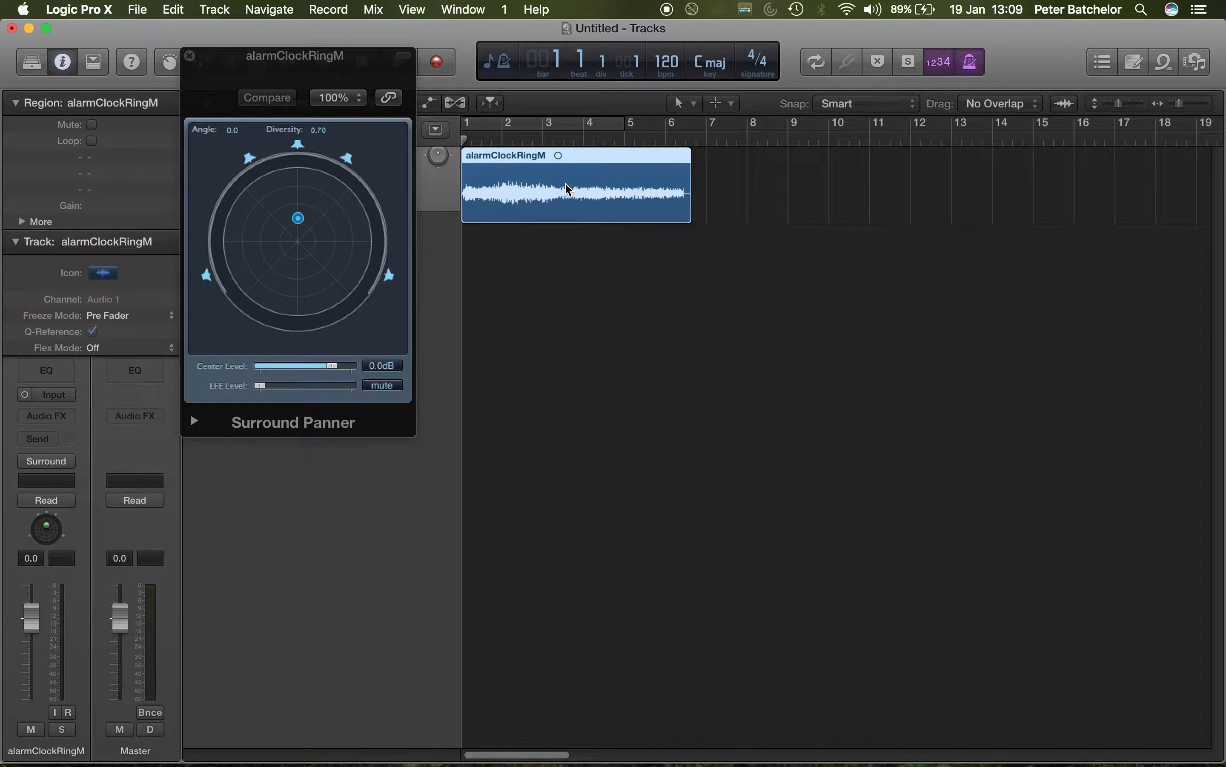
Step: Start playback of the alarmClockRingM region and loop it with a cycle range from bar 1 to bar 7
{"action": "key", "text": "space"}
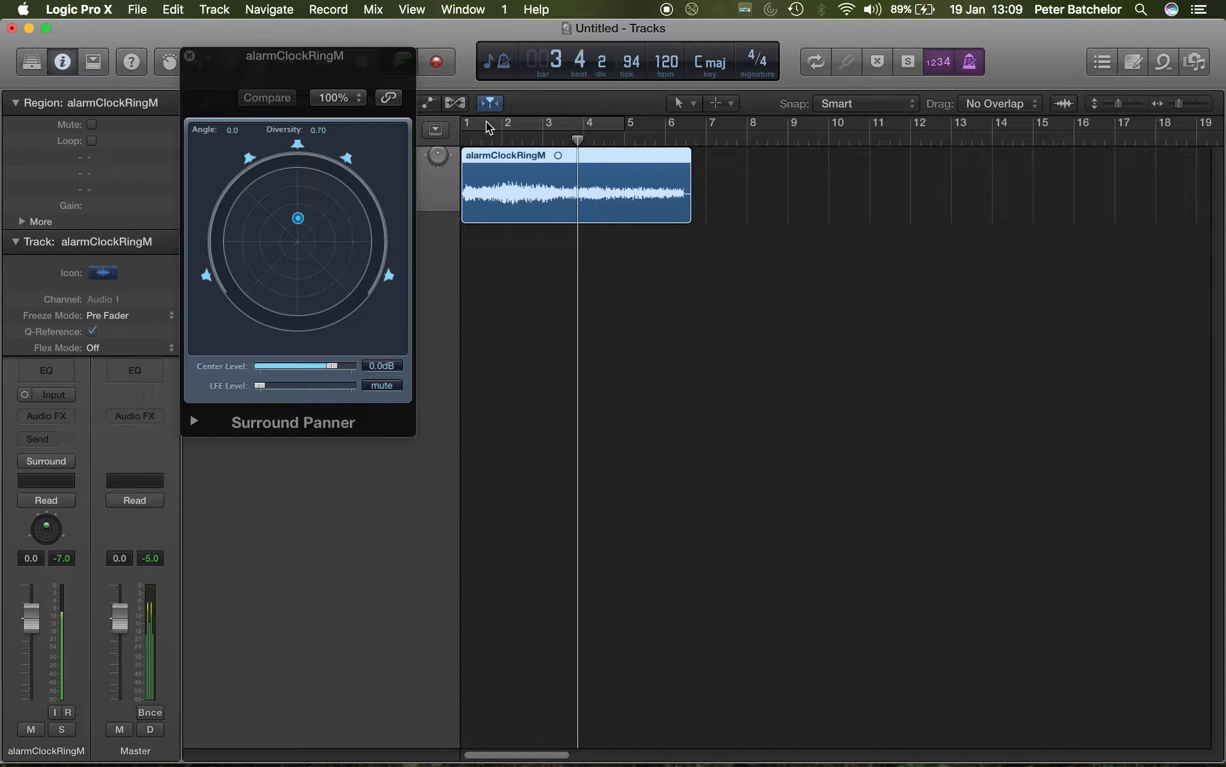
{"action": "left_click_drag", "start_coordinate": [469, 129], "coordinate": [708, 131]}
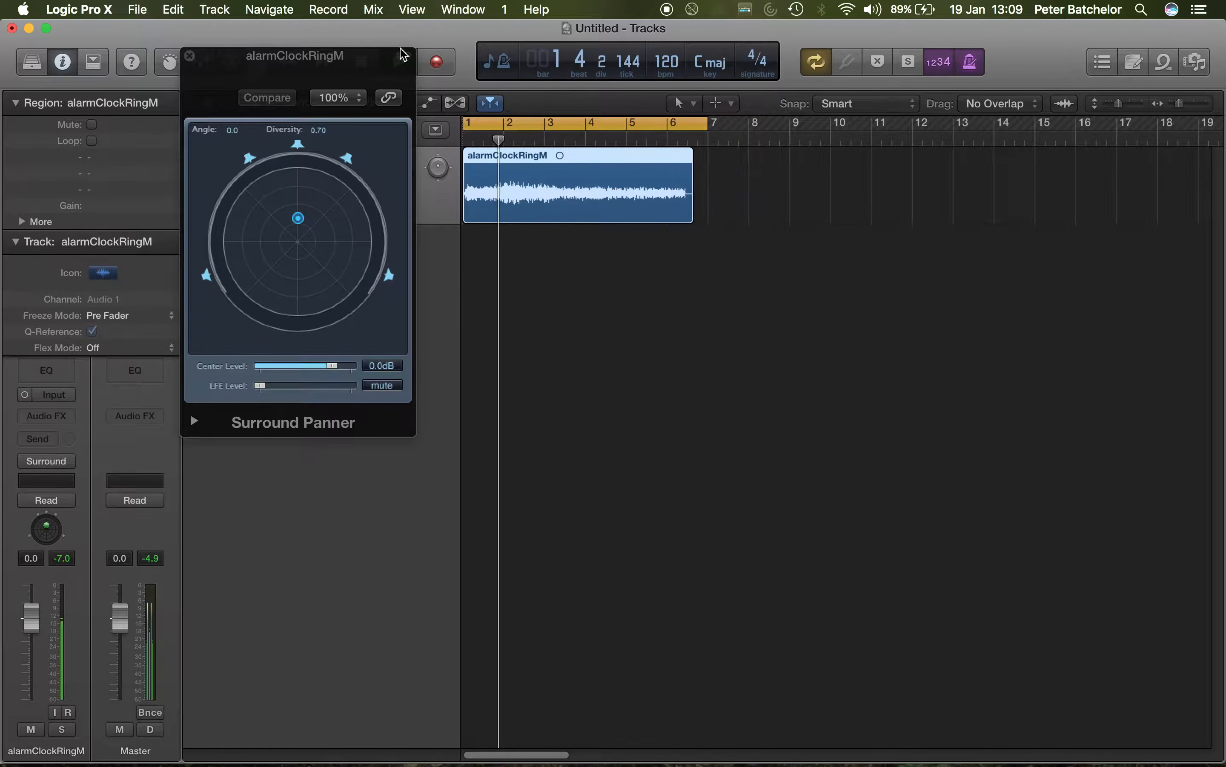
Step: Move the Surround Panner clear of the track header and pan the sound slightly forward to about angle +2.0, diversity 0.45
{"action": "left_click_drag", "start_coordinate": [342, 55], "coordinate": [826, 236]}
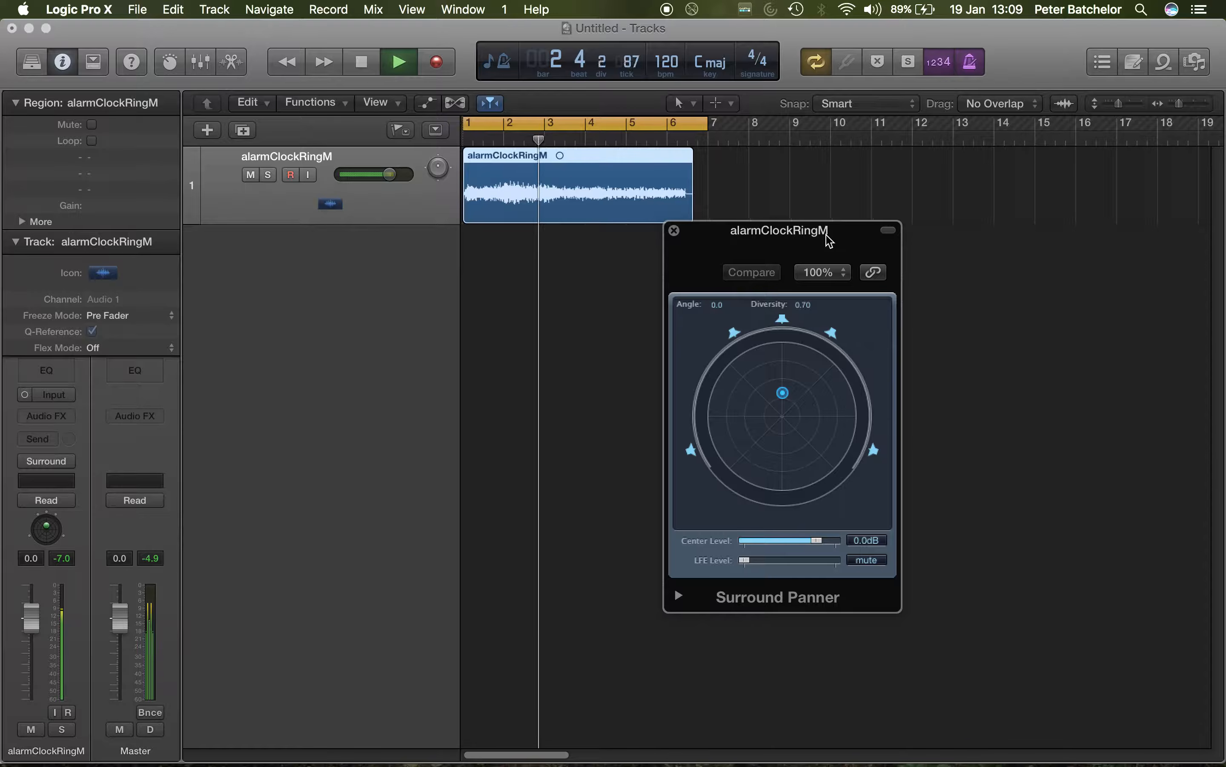
{"action": "mouse_move", "coordinate": [782, 392]}
{"action": "left_mouse_down"}
{"action": "mouse_move", "coordinate": [717, 408]}
{"action": "mouse_move", "coordinate": [758, 359]}
{"action": "mouse_move", "coordinate": [836, 371]}
{"action": "mouse_move", "coordinate": [822, 355]}
{"action": "mouse_move", "coordinate": [810, 385]}
{"action": "mouse_move", "coordinate": [856, 413]}
{"action": "mouse_move", "coordinate": [848, 387]}
{"action": "mouse_move", "coordinate": [744, 381]}
{"action": "mouse_move", "coordinate": [786, 378]}
{"action": "left_mouse_up"}
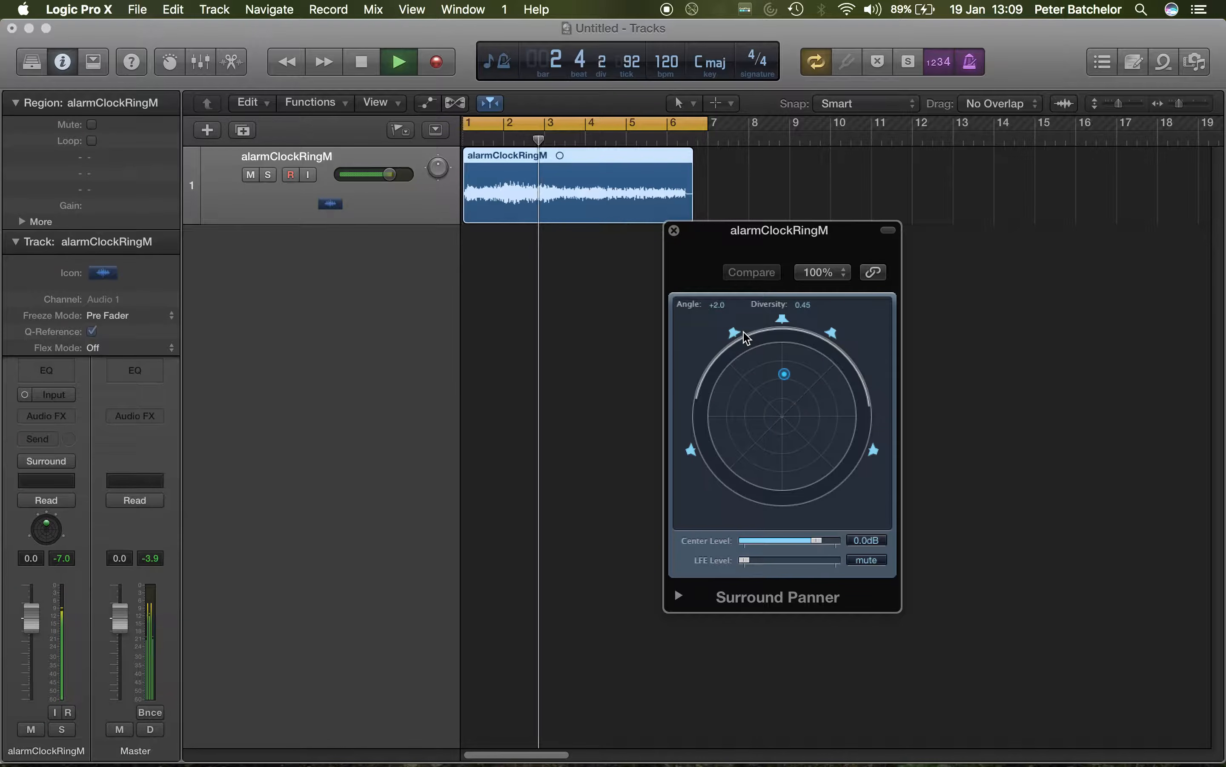
Step: Stop playback, create one audio track with Surround output, and set the new track's input format to stereo
{"action": "key", "text": "space"}
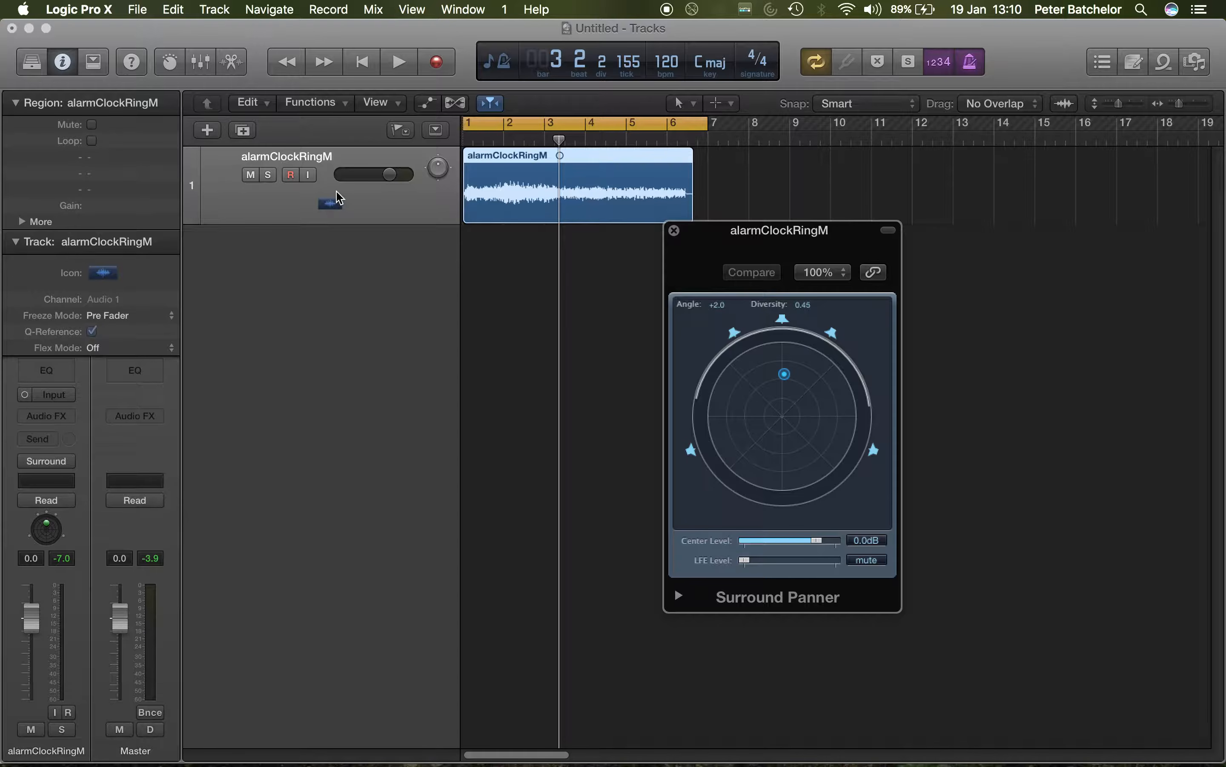
{"action": "left_click", "coordinate": [207, 130]}
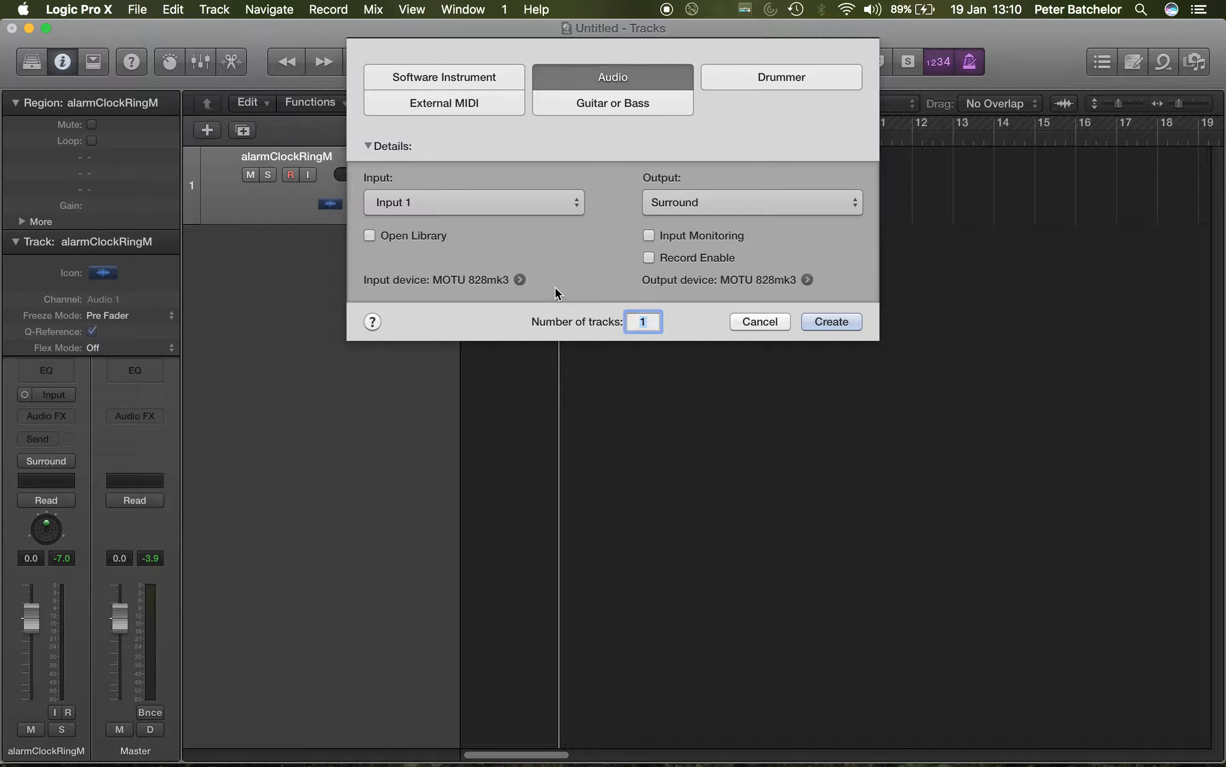
{"action": "left_click", "coordinate": [825, 322]}
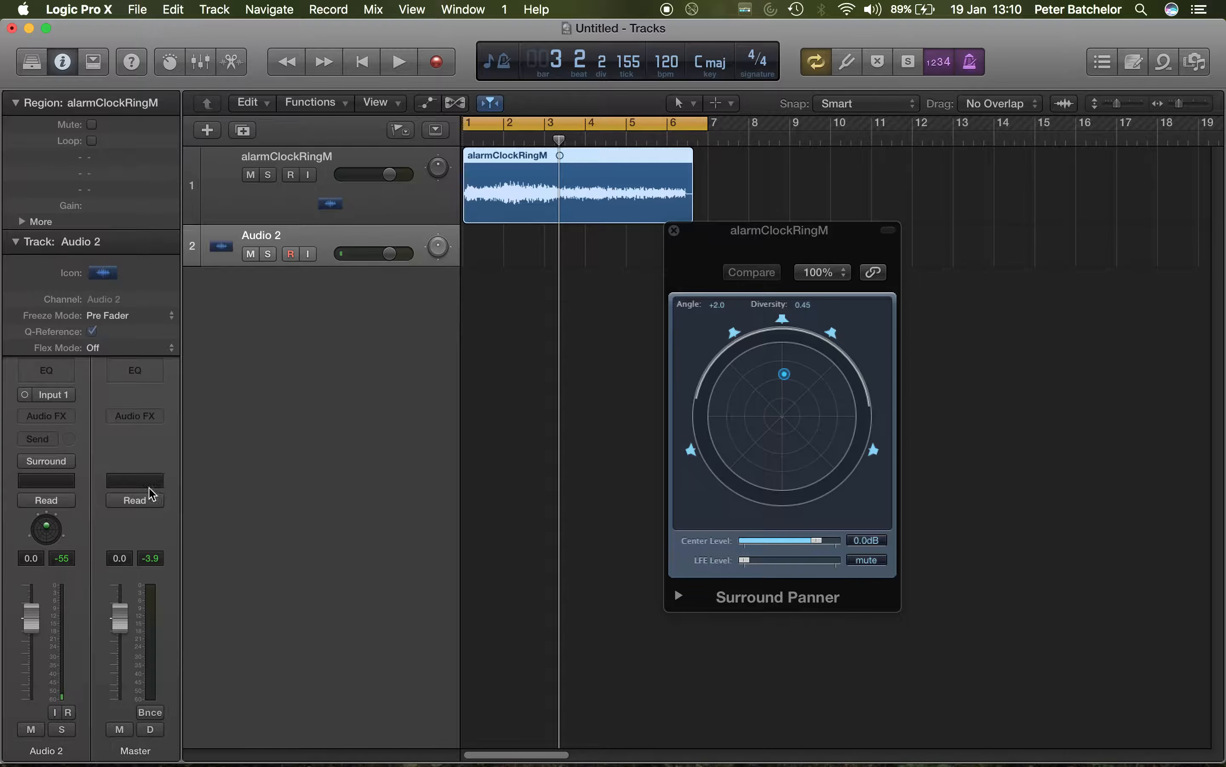
{"action": "left_click", "coordinate": [24, 395]}
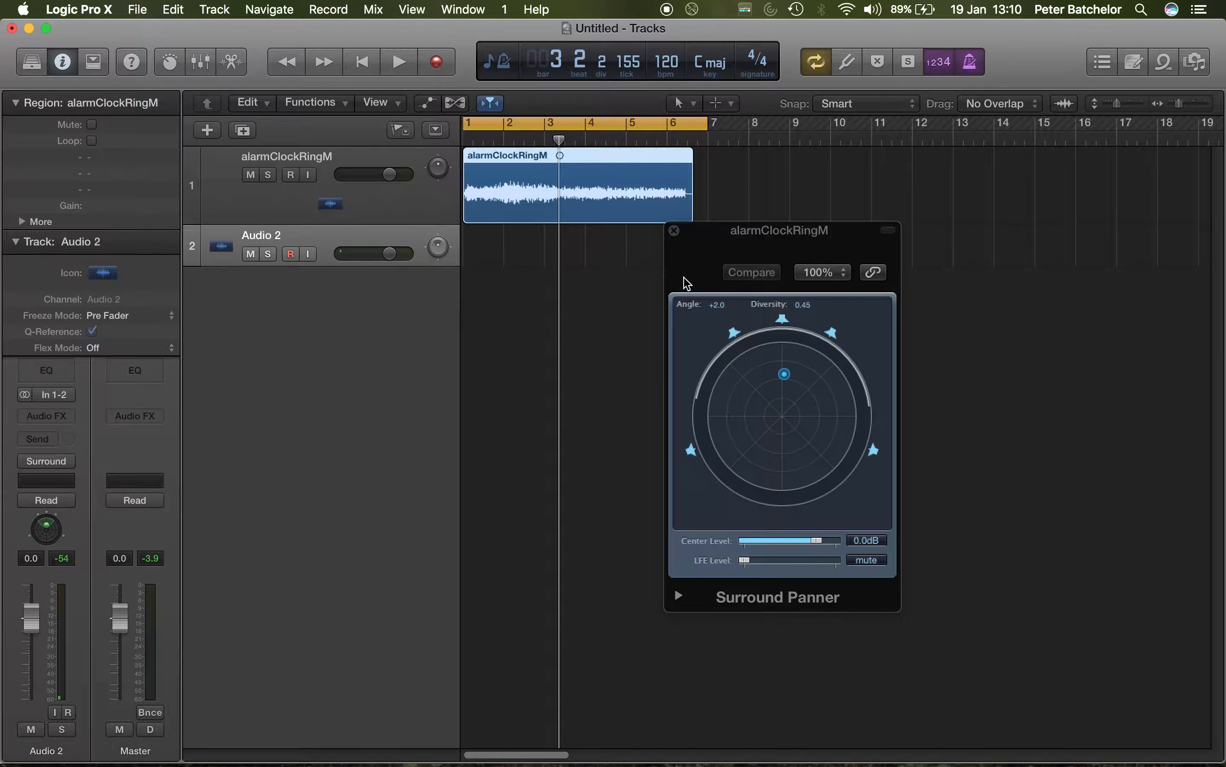
Step: Replace the alarmClockRingM panner window with Audio 2's Surround Panner, placed clear of the channel strip, and enlarge the Audio 2 track header
{"action": "left_click", "coordinate": [675, 231]}
{"action": "left_click_drag", "start_coordinate": [212, 264], "coordinate": [207, 306]}
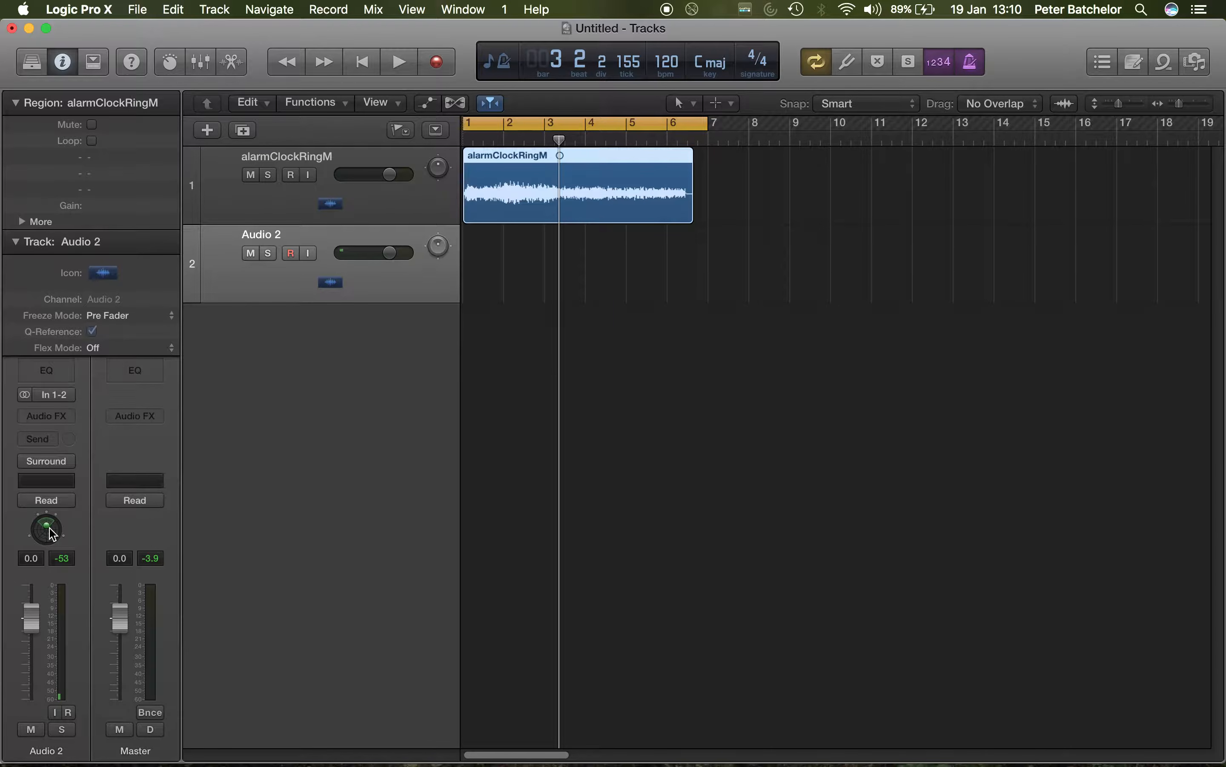
{"action": "left_click", "coordinate": [415, 201]}
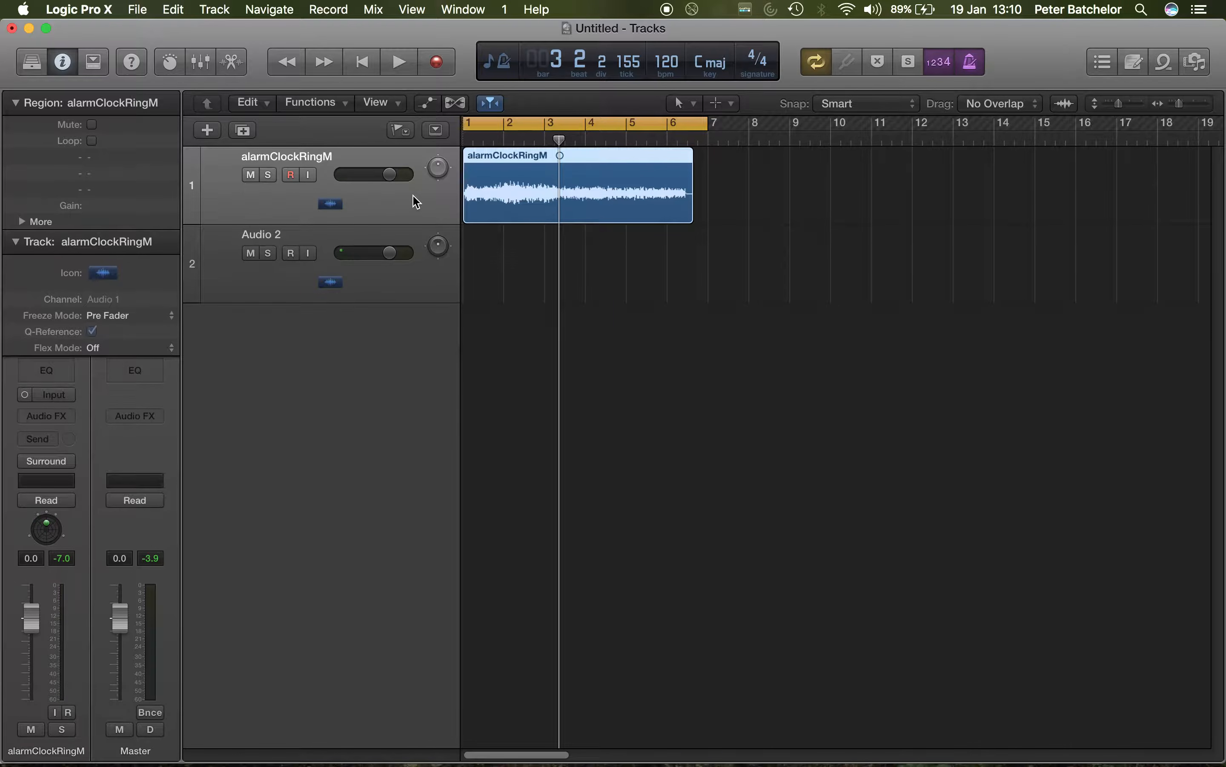
{"action": "left_click", "coordinate": [368, 284]}
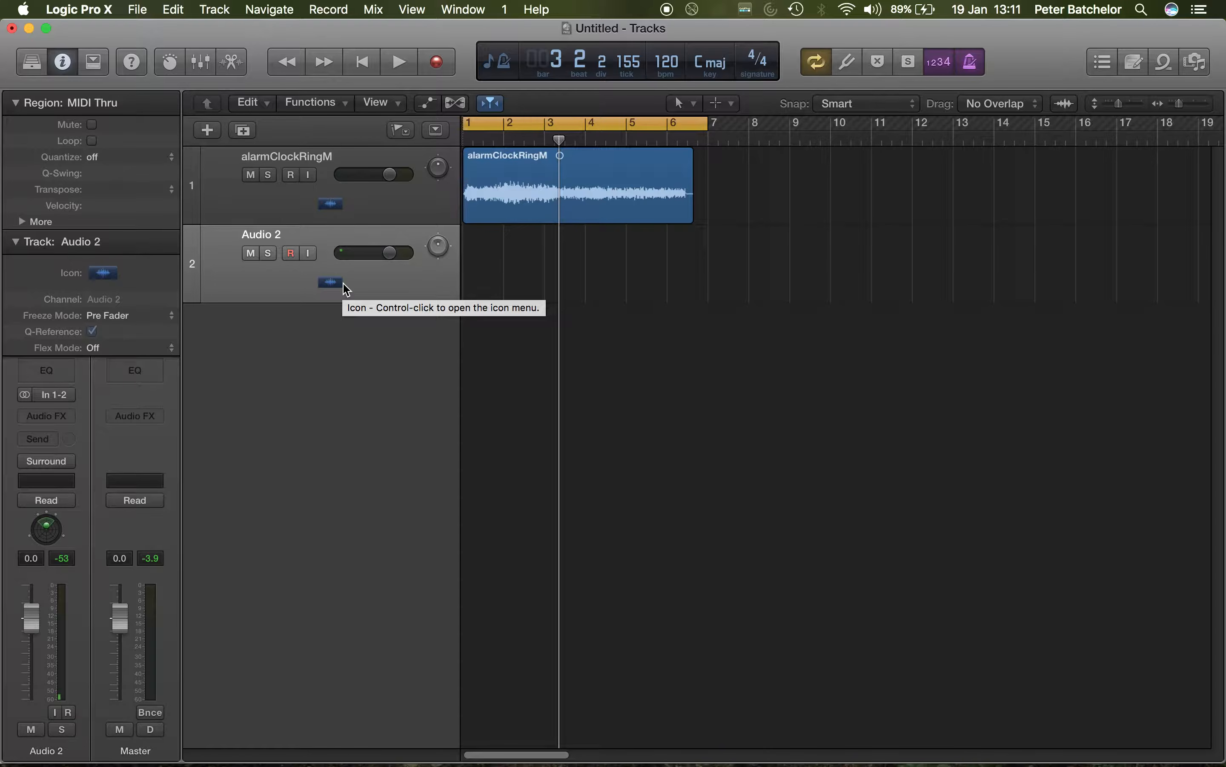
{"action": "double_click", "coordinate": [46, 529]}
{"action": "left_click_drag", "start_coordinate": [227, 88], "coordinate": [599, 139]}
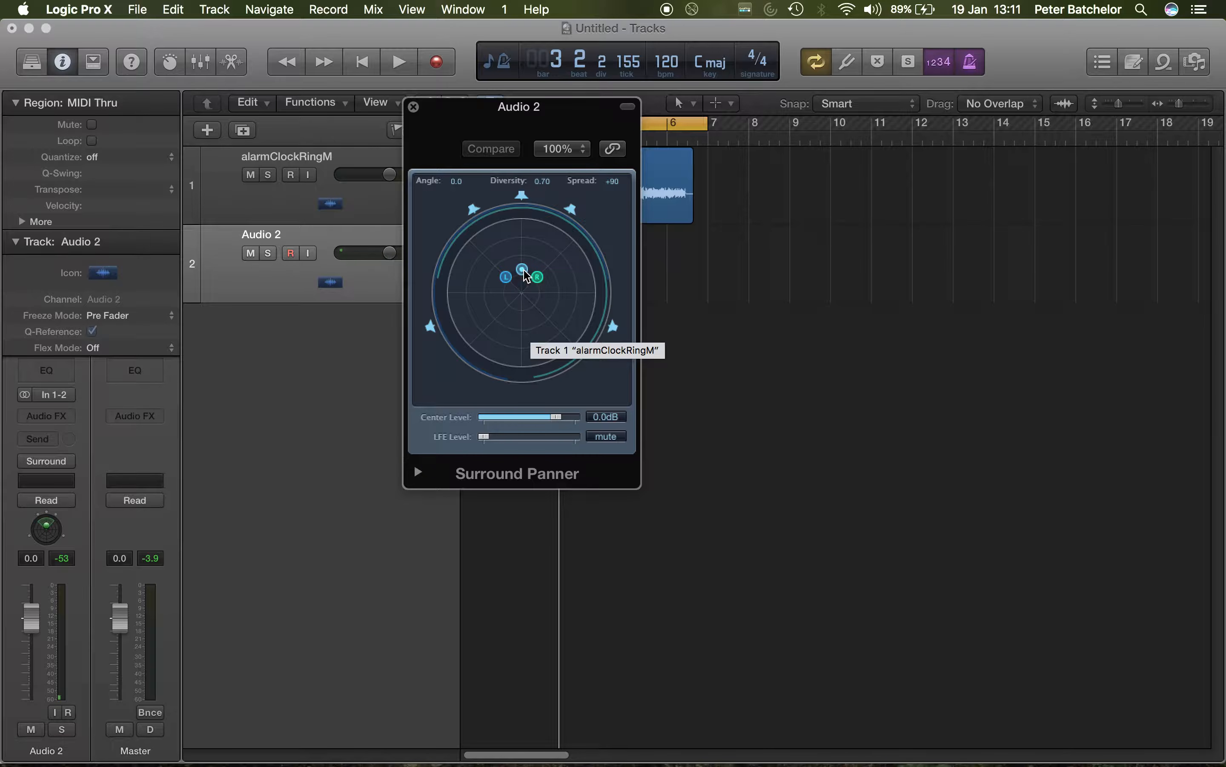
Step: Adjust Audio 2's stereo surround position and width to about angle +17.0, diversity 0.40 and spread +68
{"action": "left_click_drag", "start_coordinate": [526, 275], "coordinate": [530, 241]}
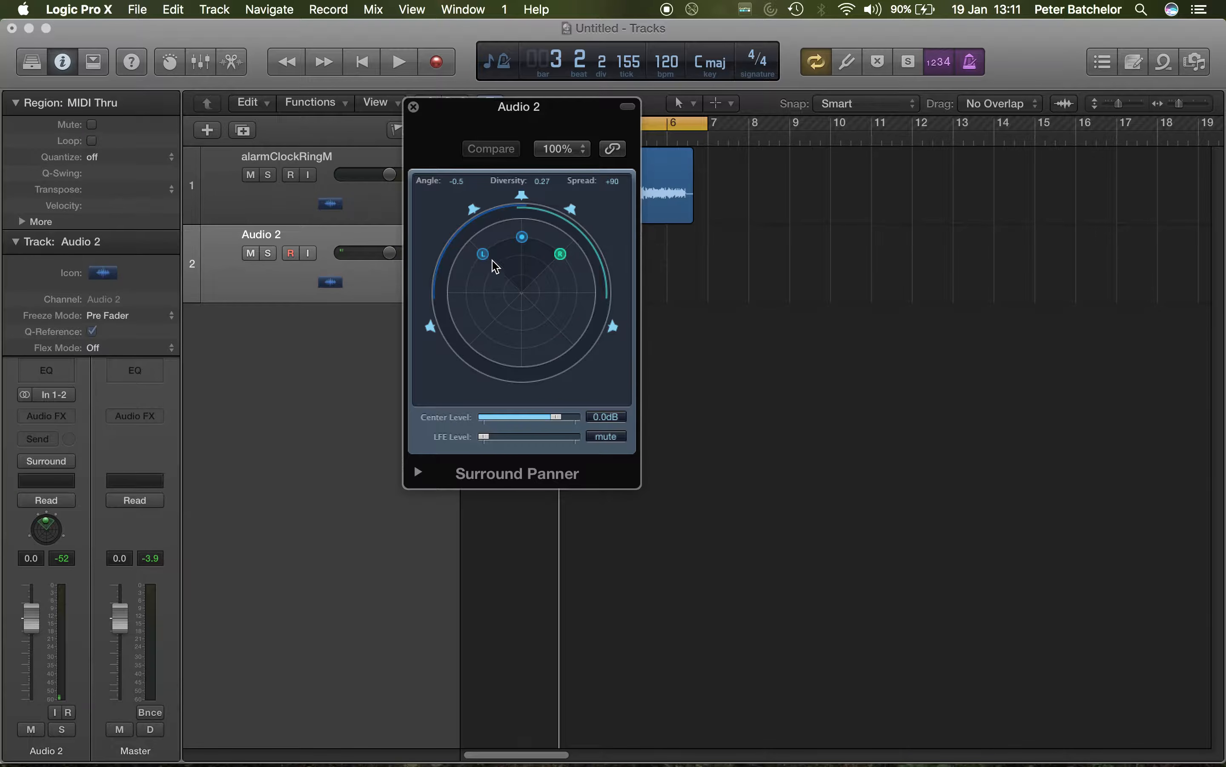
{"action": "left_click_drag", "start_coordinate": [486, 261], "coordinate": [463, 282]}
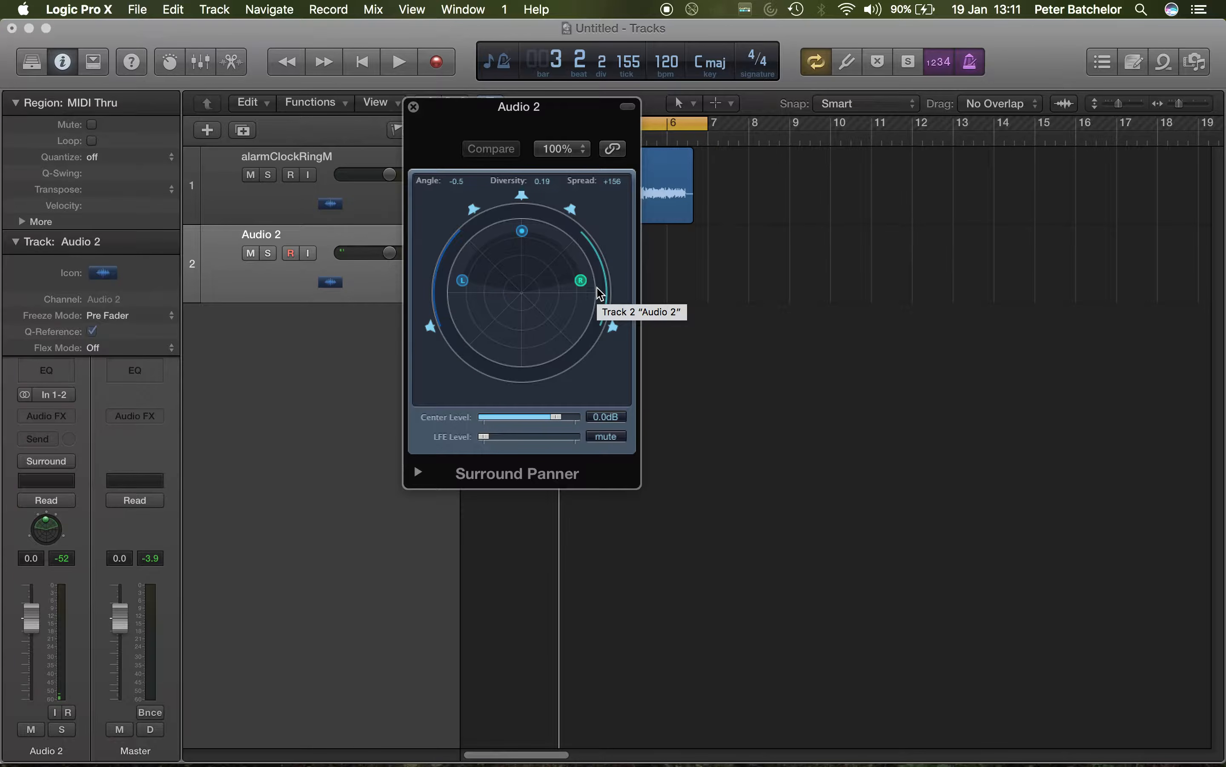
{"action": "left_click_drag", "start_coordinate": [464, 280], "coordinate": [536, 255]}
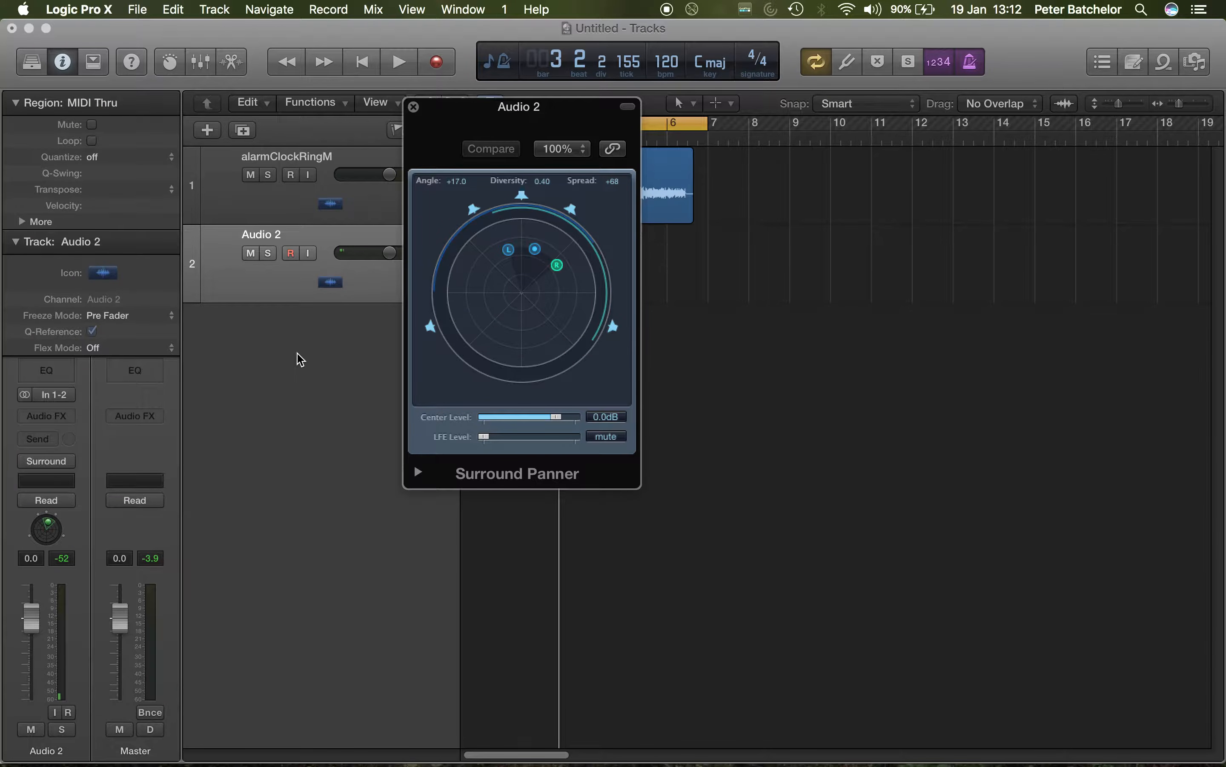
Step: Import Country Field 02.caf from the desktop onto a new third audio track and return the playhead to bar 1
{"action": "double_click", "coordinate": [283, 349]}
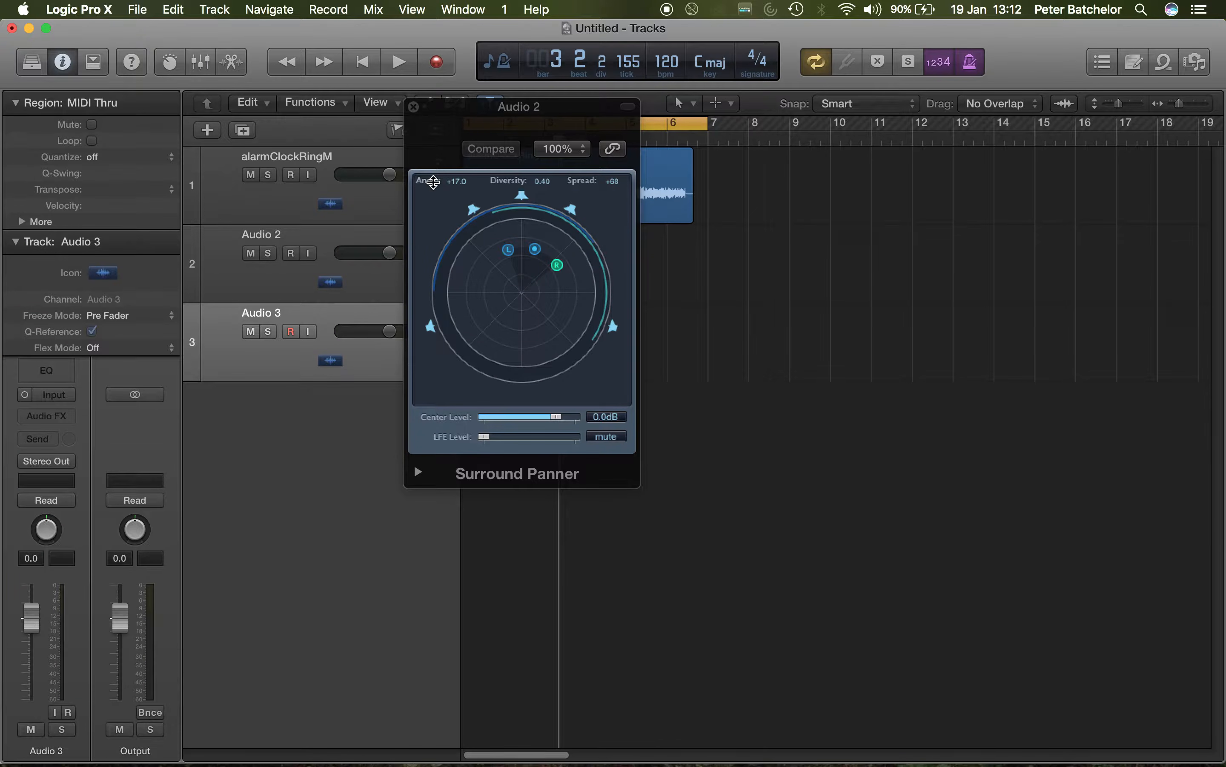
{"action": "left_click", "coordinate": [413, 107]}
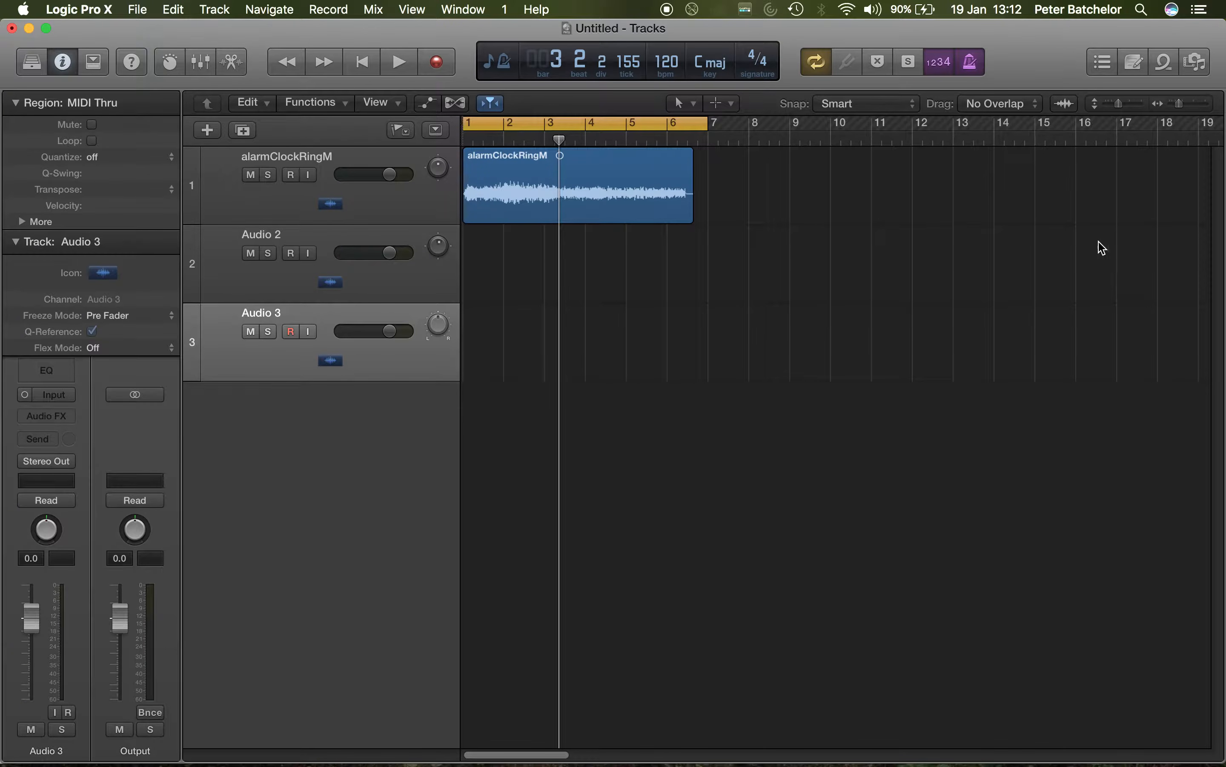
{"action": "left_click_drag", "start_coordinate": [1031, 33], "coordinate": [864, 33]}
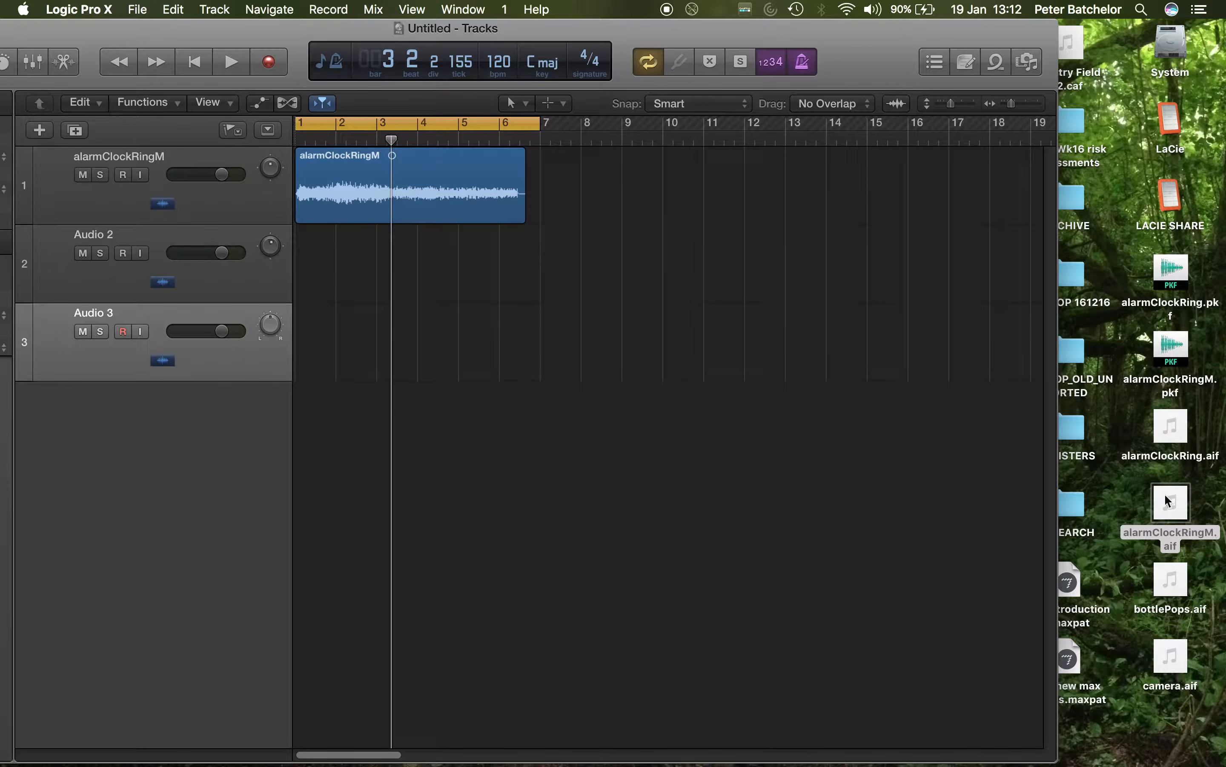
{"action": "left_click", "coordinate": [1072, 46]}
{"action": "left_click_drag", "start_coordinate": [1072, 46], "coordinate": [315, 346]}
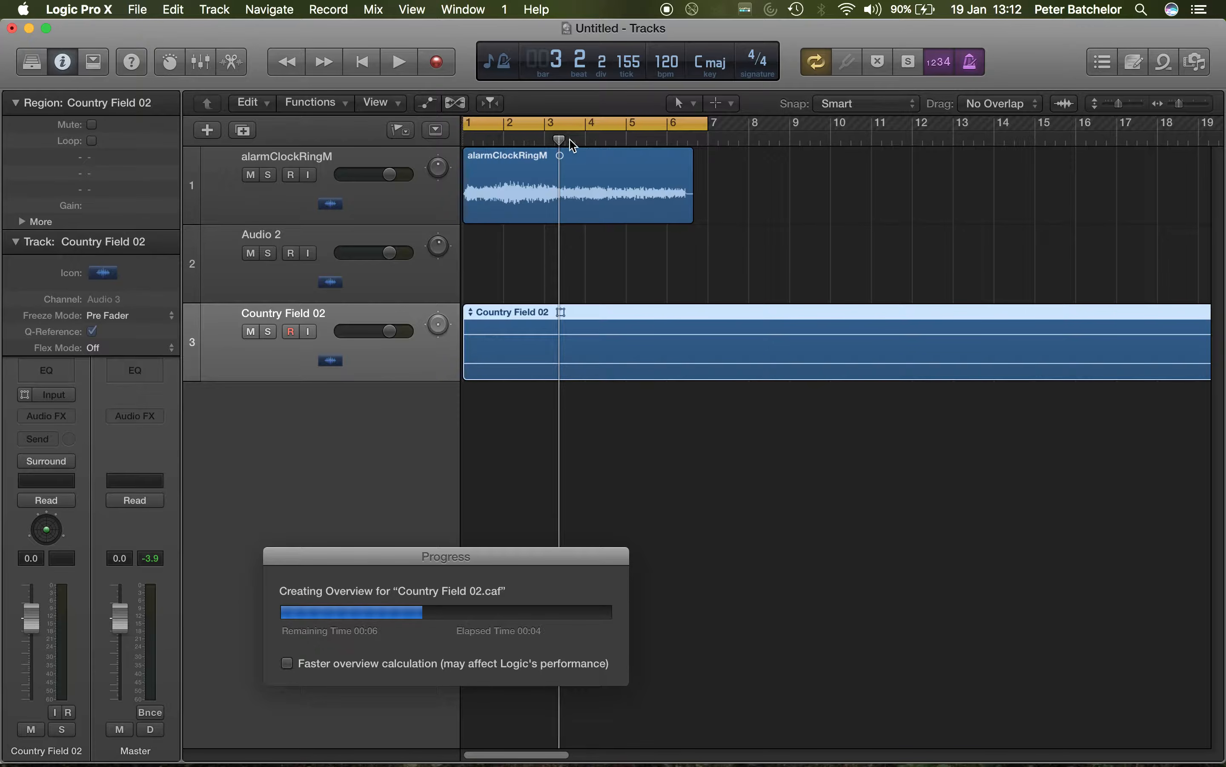
{"action": "left_click_drag", "start_coordinate": [560, 140], "coordinate": [467, 134]}
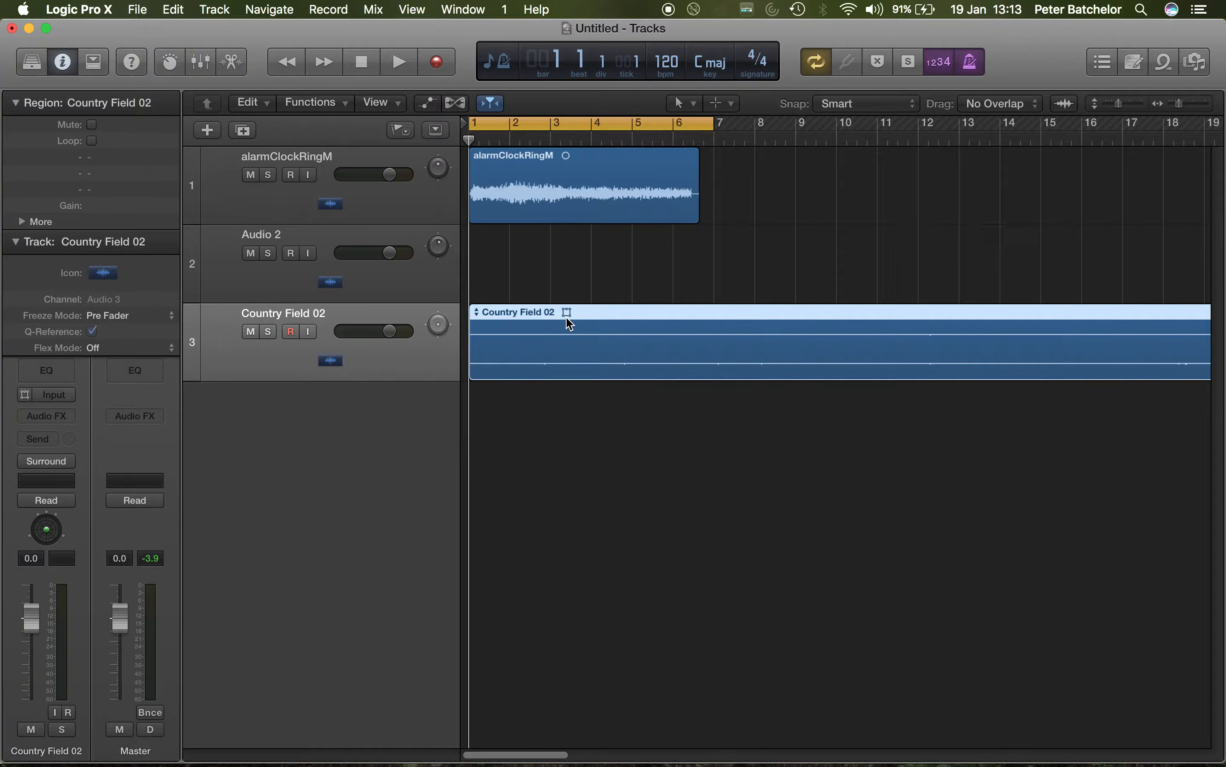
Step: Open the Surround Balancer for Country Field 02, try small balance shifts around the centre, and return it to direction 0.0, amount 0.00
{"action": "double_click", "coordinate": [439, 325]}
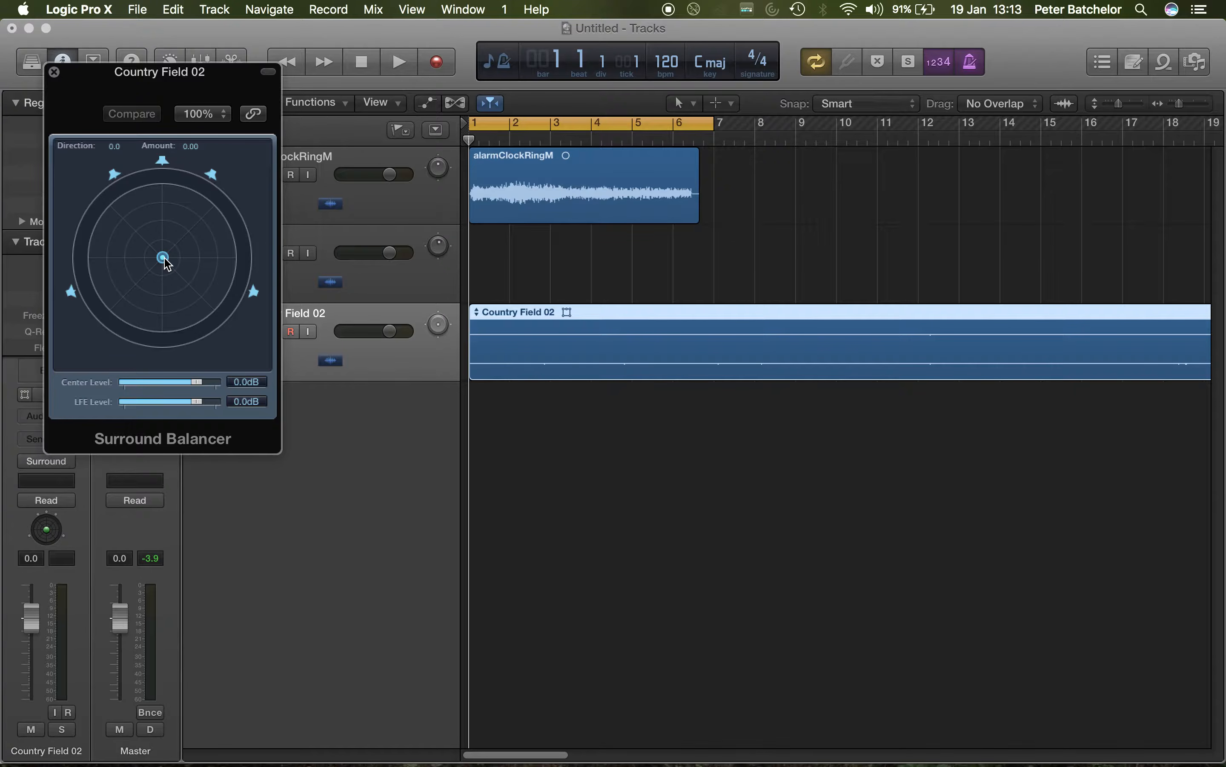
{"action": "left_click_drag", "start_coordinate": [165, 261], "coordinate": [168, 262]}
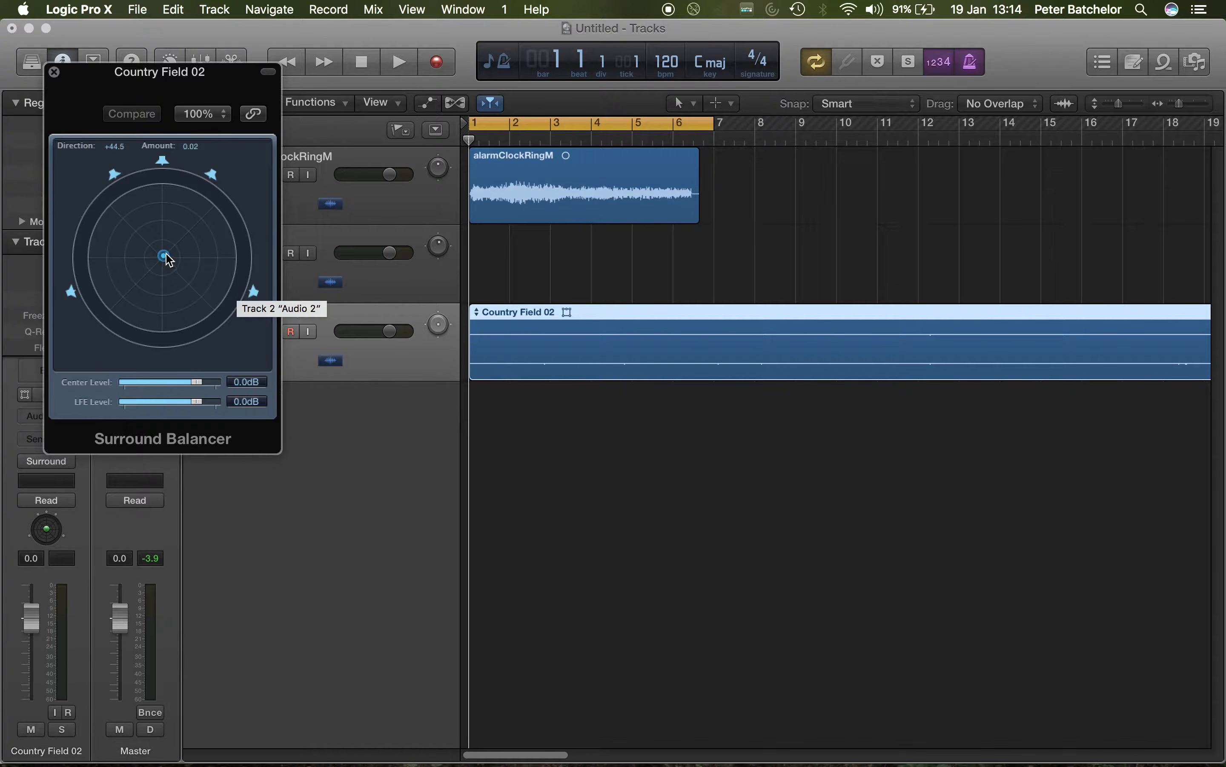
{"action": "left_click_drag", "start_coordinate": [163, 255], "coordinate": [160, 225]}
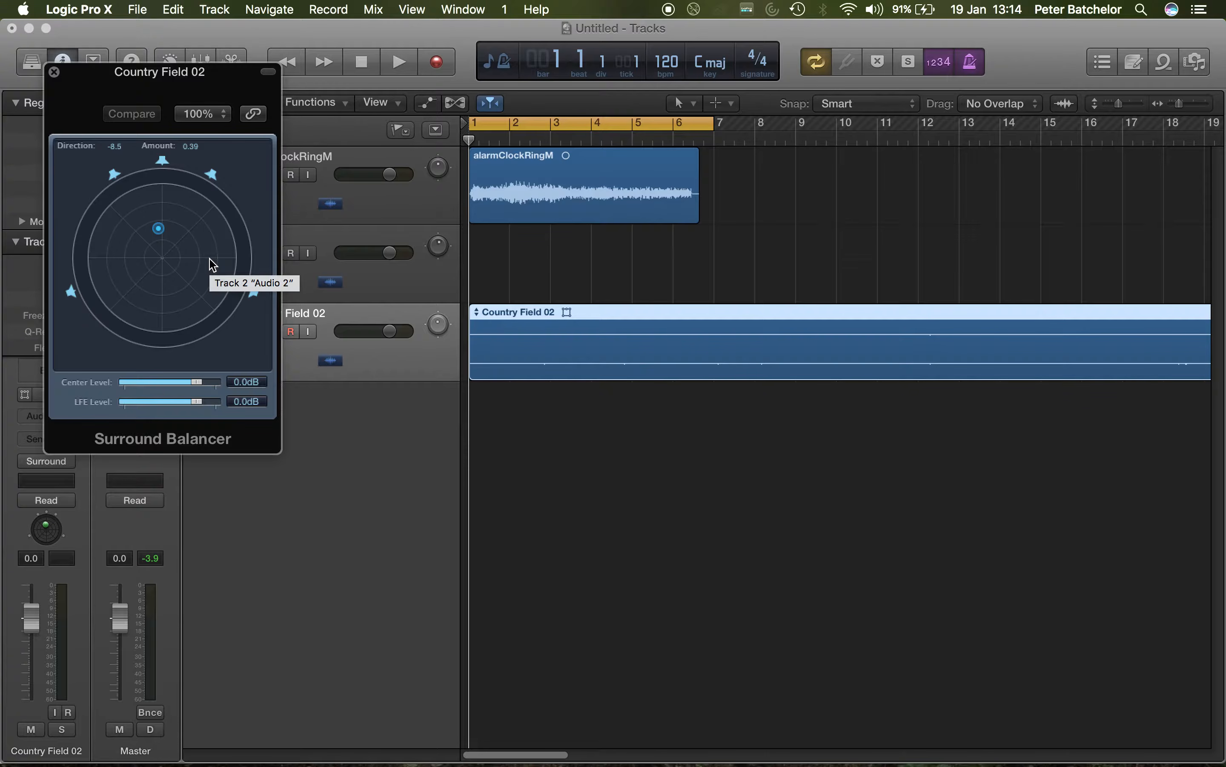
{"action": "left_click_drag", "start_coordinate": [159, 229], "coordinate": [165, 230]}
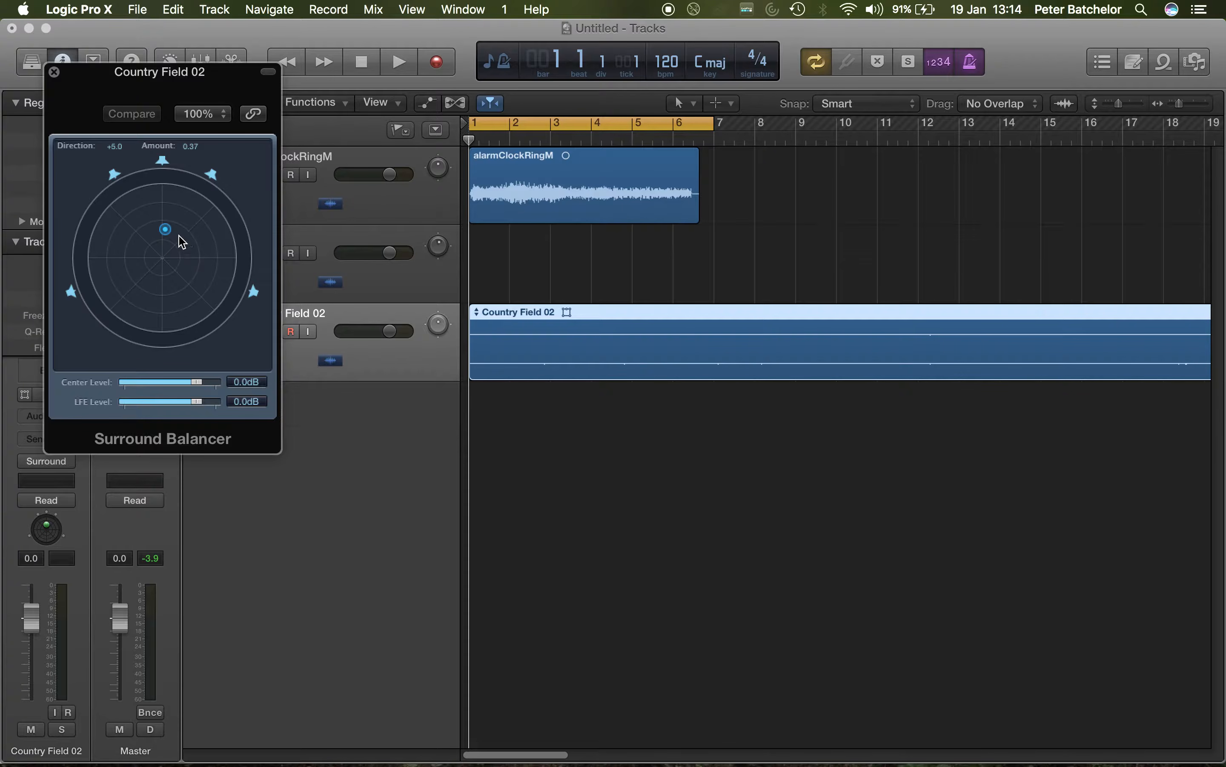
{"action": "left_click_drag", "start_coordinate": [168, 232], "coordinate": [164, 259]}
{"action": "mouse_move", "coordinate": [165, 261]}
{"action": "left_mouse_down"}
{"action": "mouse_move", "coordinate": [158, 274]}
{"action": "mouse_move", "coordinate": [115, 254]}
{"action": "mouse_move", "coordinate": [189, 294]}
{"action": "mouse_move", "coordinate": [168, 229]}
{"action": "mouse_move", "coordinate": [132, 256]}
{"action": "mouse_move", "coordinate": [156, 209]}
{"action": "mouse_move", "coordinate": [141, 259]}
{"action": "mouse_move", "coordinate": [198, 254]}
{"action": "mouse_move", "coordinate": [148, 280]}
{"action": "mouse_move", "coordinate": [171, 243]}
{"action": "mouse_move", "coordinate": [150, 298]}
{"action": "mouse_move", "coordinate": [166, 269]}
{"action": "mouse_move", "coordinate": [152, 250]}
{"action": "left_mouse_up"}
{"action": "left_click", "coordinate": [150, 250], "text": "alt"}
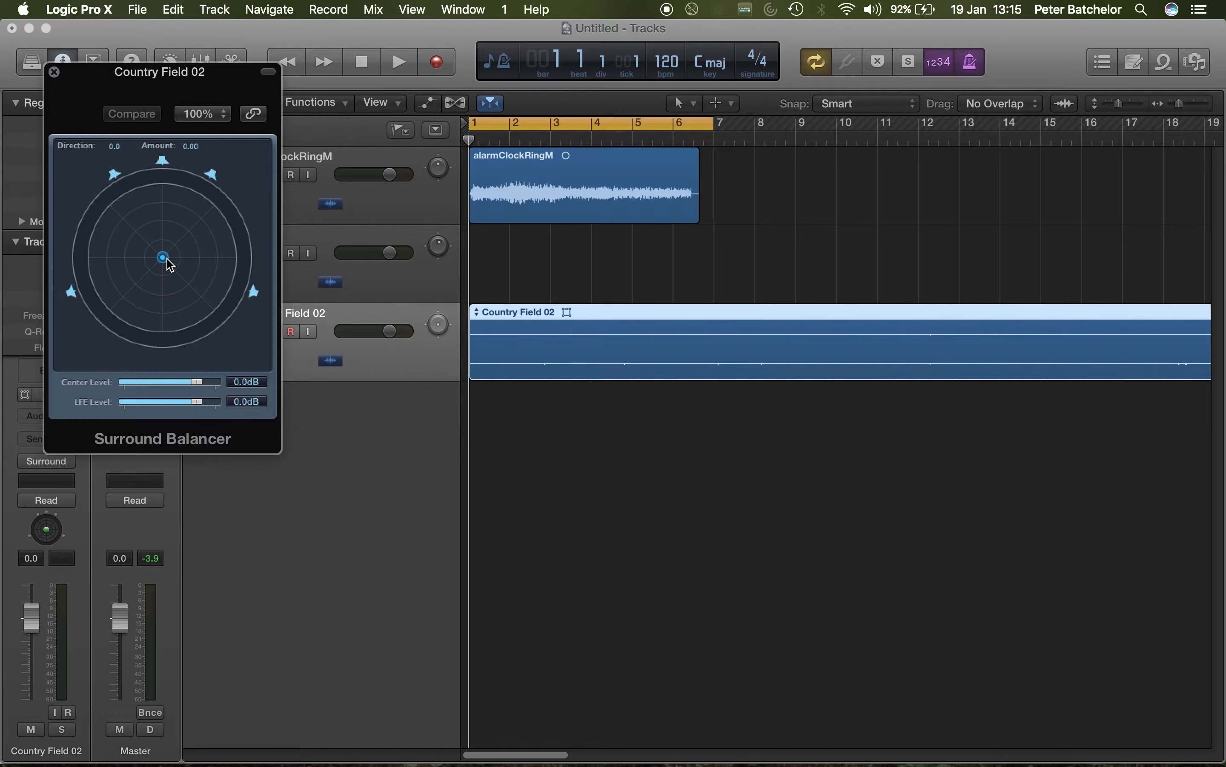
Step: Try different directions and amounts for the Country Field 02 balance, finishing at about direction +71.0, amount 0.33
{"action": "left_click_drag", "start_coordinate": [169, 263], "coordinate": [136, 258]}
{"action": "left_click_drag", "start_coordinate": [156, 258], "coordinate": [155, 213]}
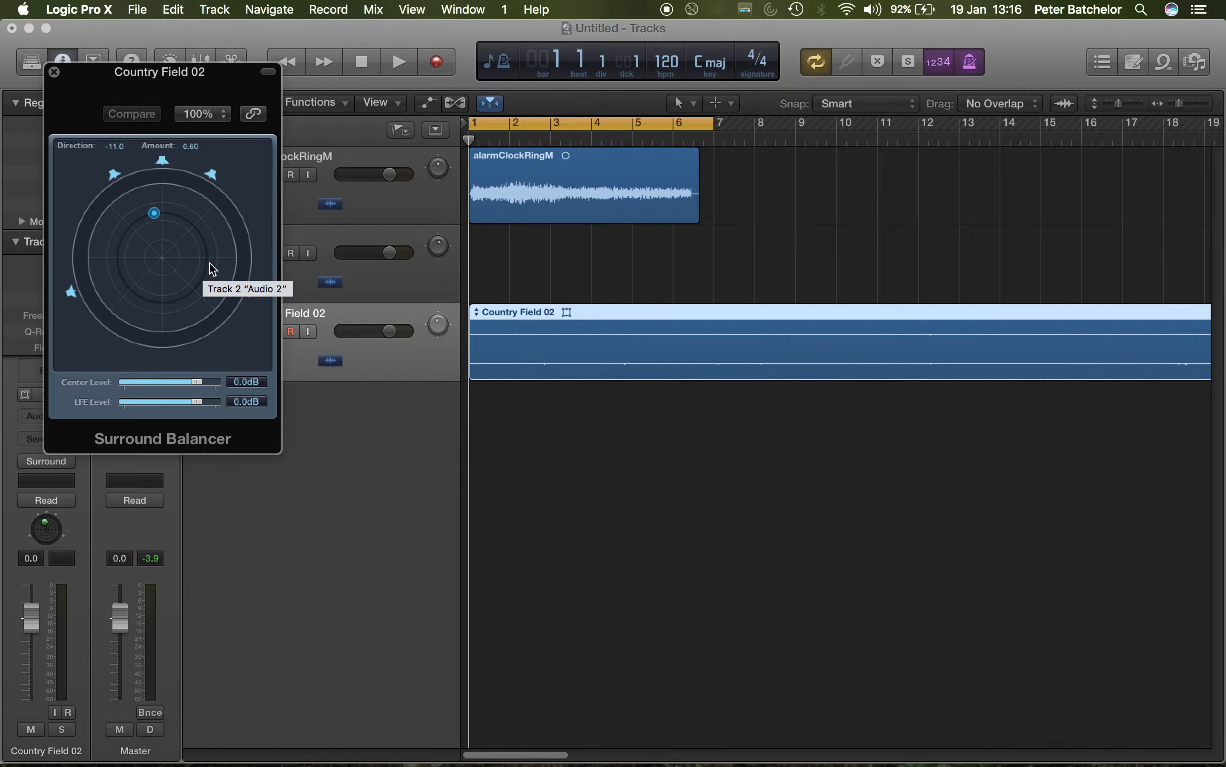
{"action": "left_click_drag", "start_coordinate": [155, 214], "coordinate": [174, 311]}
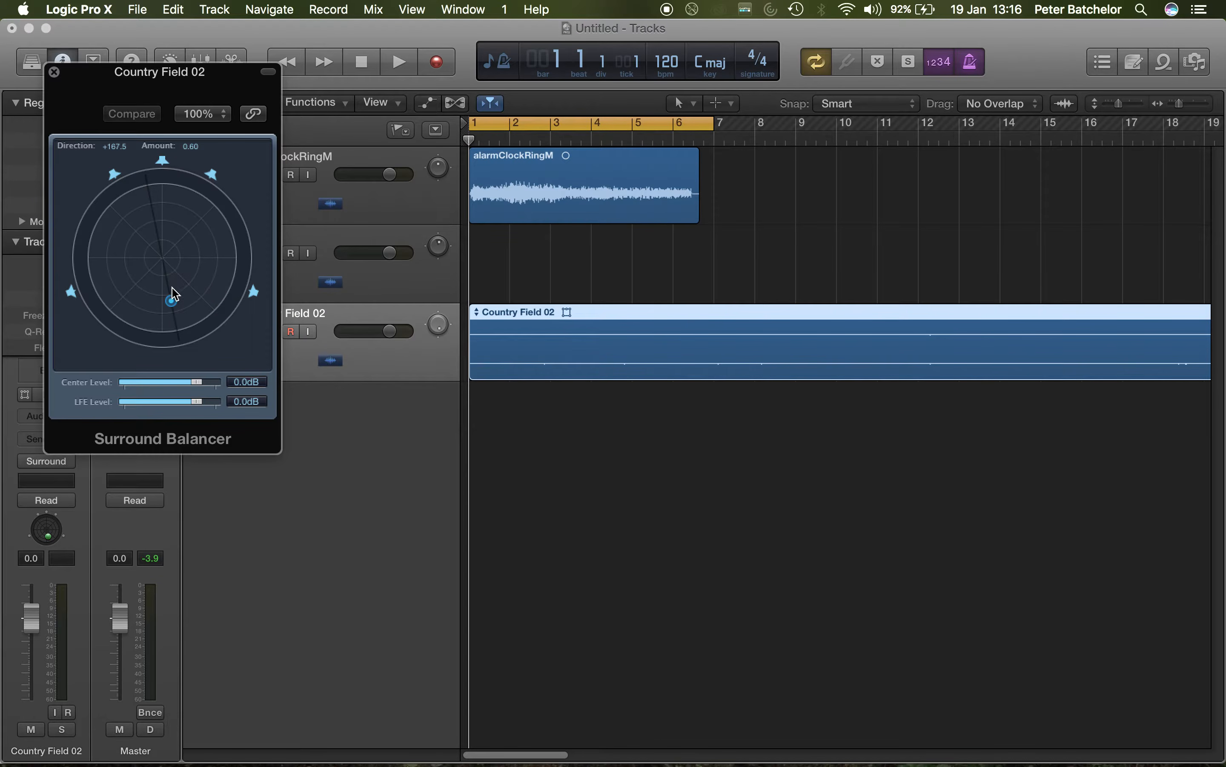
{"action": "left_click_drag", "start_coordinate": [171, 300], "coordinate": [225, 245]}
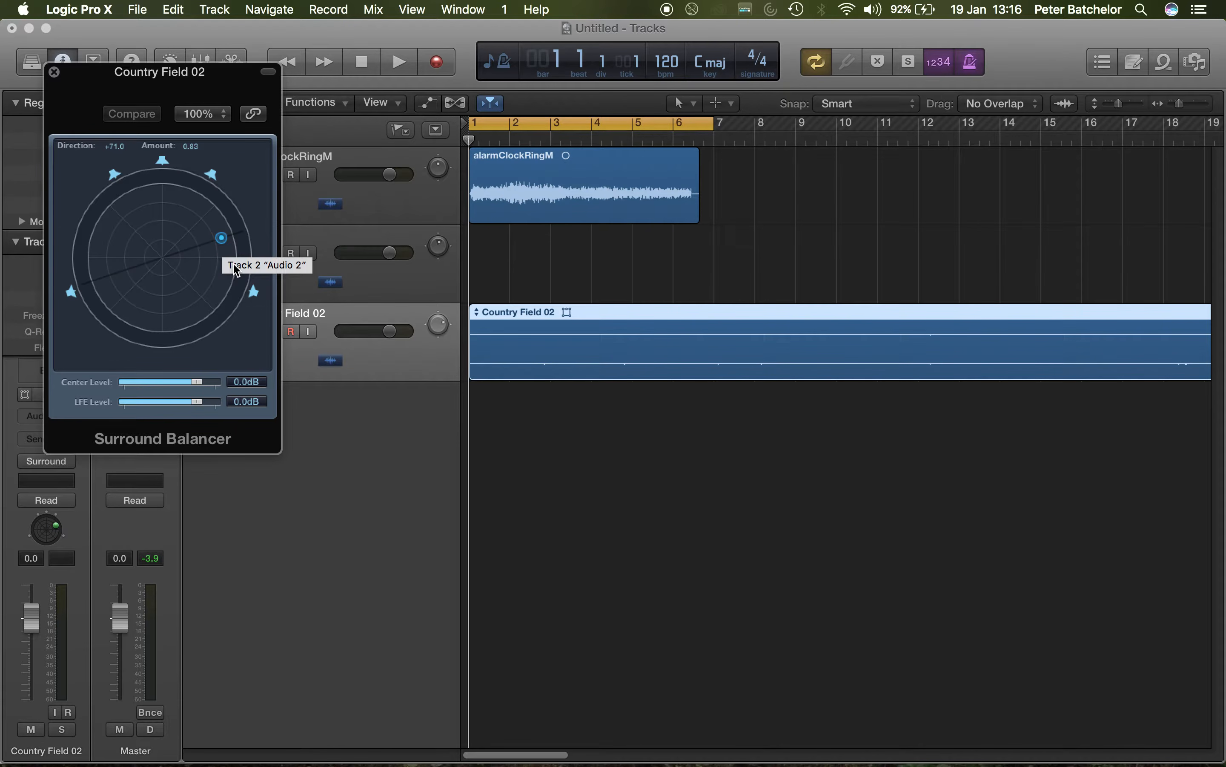
{"action": "left_click_drag", "start_coordinate": [222, 237], "coordinate": [193, 256]}
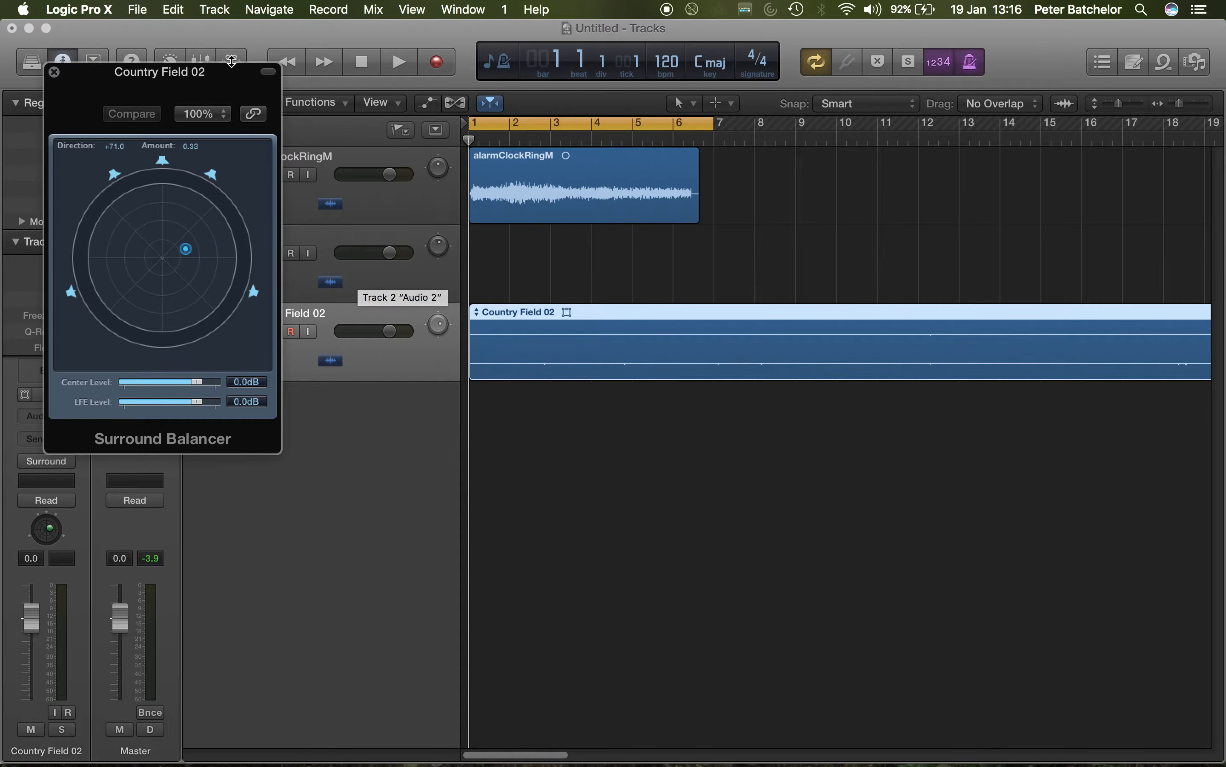
Step: Set the Country Field 02 track's automation mode to Touch and record Surround Balancer movements during playback
{"action": "left_click_drag", "start_coordinate": [197, 74], "coordinate": [681, 315]}
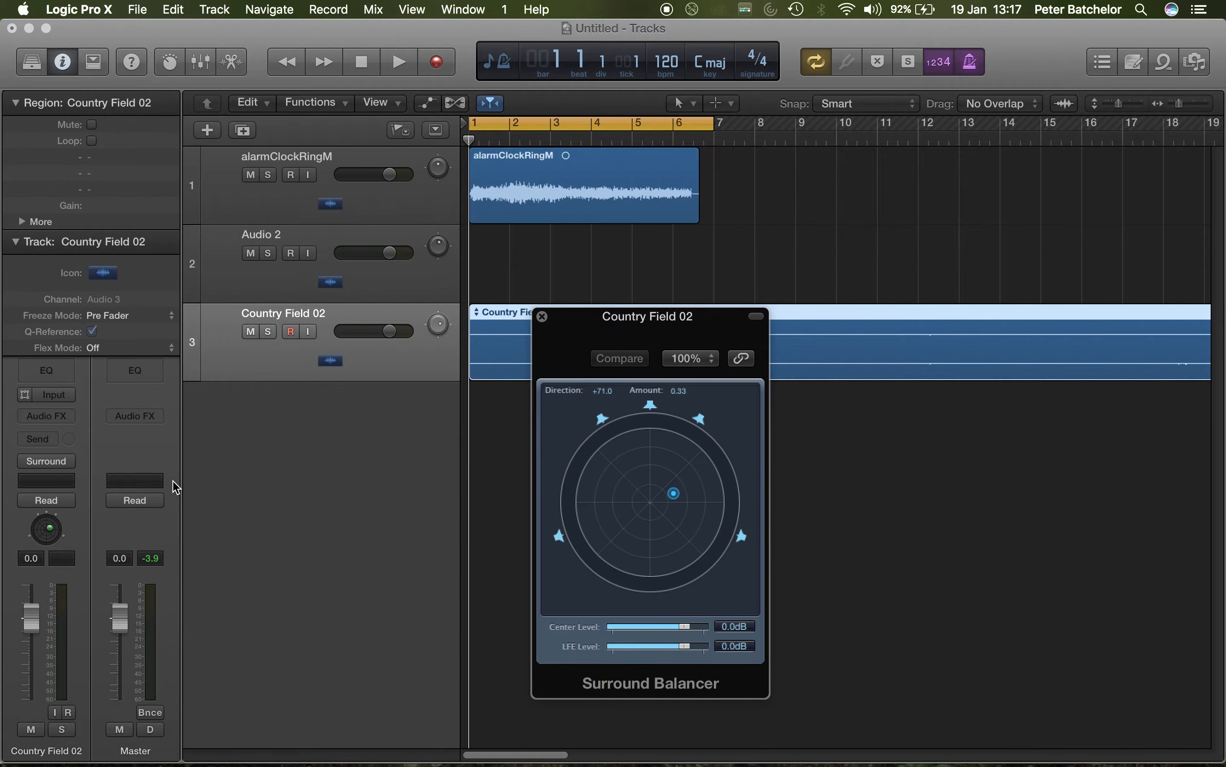
{"action": "left_click", "coordinate": [73, 503]}
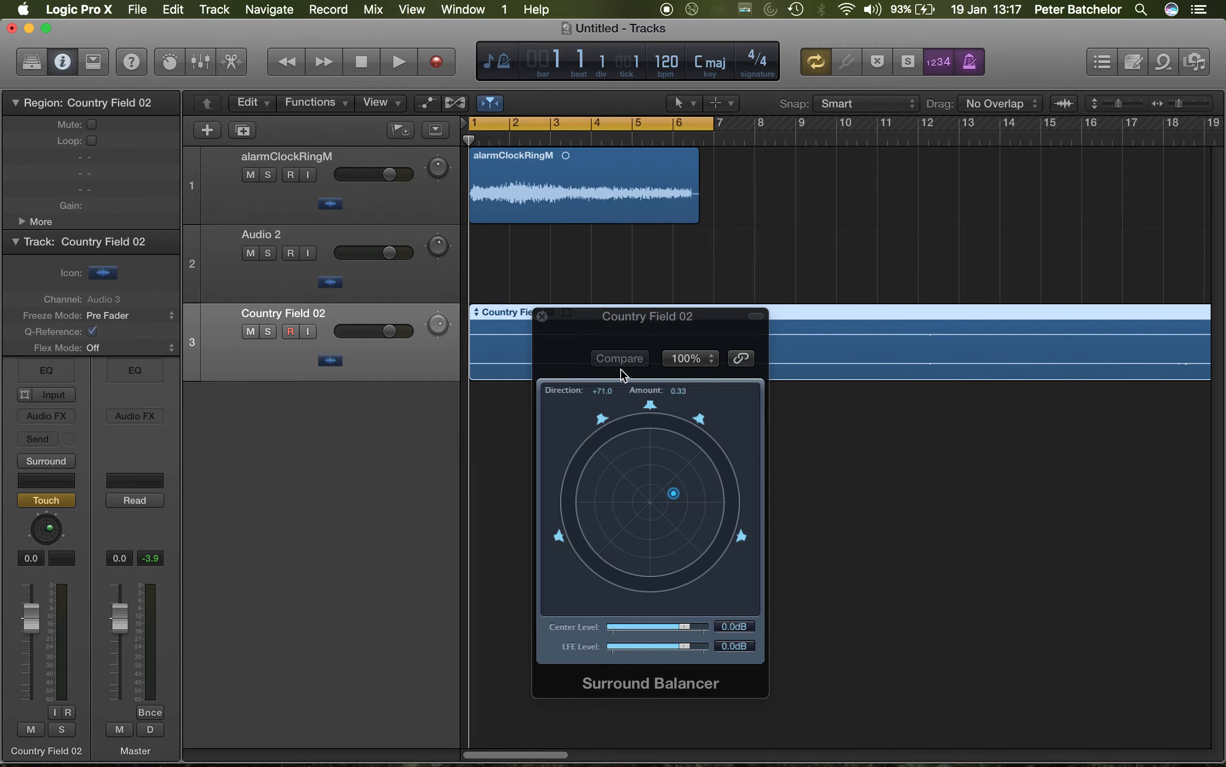
{"action": "key", "text": "space"}
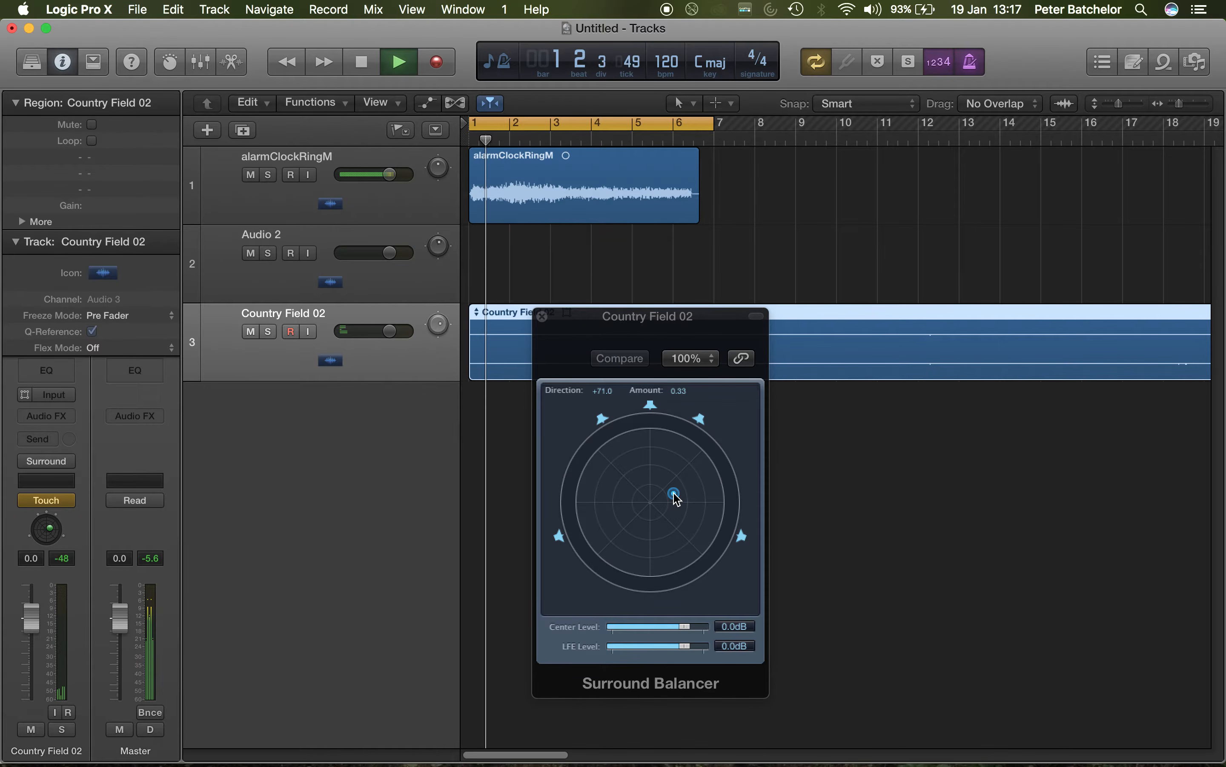
{"action": "left_click", "coordinate": [675, 495]}
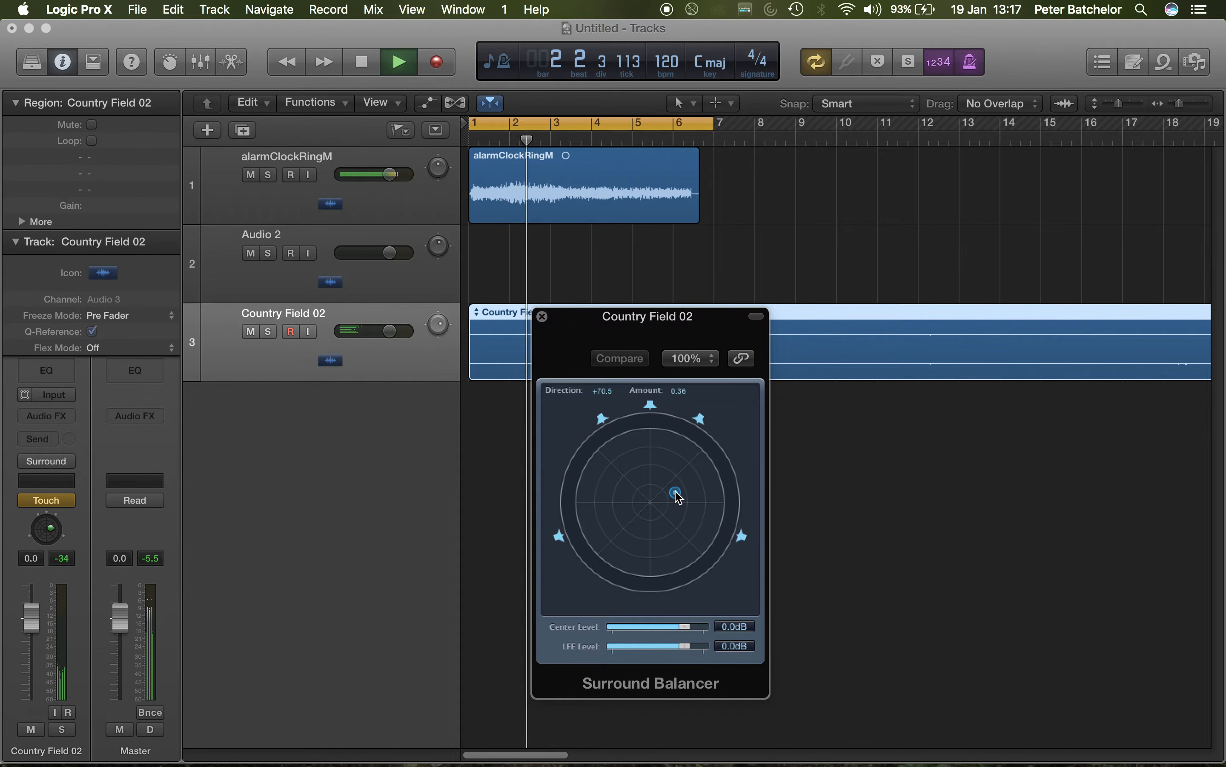
{"action": "mouse_move", "coordinate": [675, 497]}
{"action": "left_mouse_down"}
{"action": "mouse_move", "coordinate": [687, 471]}
{"action": "mouse_move", "coordinate": [645, 455]}
{"action": "mouse_move", "coordinate": [607, 489]}
{"action": "mouse_move", "coordinate": [635, 543]}
{"action": "mouse_move", "coordinate": [684, 539]}
{"action": "mouse_move", "coordinate": [694, 474]}
{"action": "mouse_move", "coordinate": [635, 466]}
{"action": "mouse_move", "coordinate": [649, 498]}
{"action": "mouse_move", "coordinate": [637, 522]}
{"action": "mouse_move", "coordinate": [678, 479]}
{"action": "mouse_move", "coordinate": [614, 451]}
{"action": "mouse_move", "coordinate": [646, 495]}
{"action": "mouse_move", "coordinate": [638, 514]}
{"action": "mouse_move", "coordinate": [652, 492]}
{"action": "left_mouse_up"}
{"action": "key", "text": "space"}
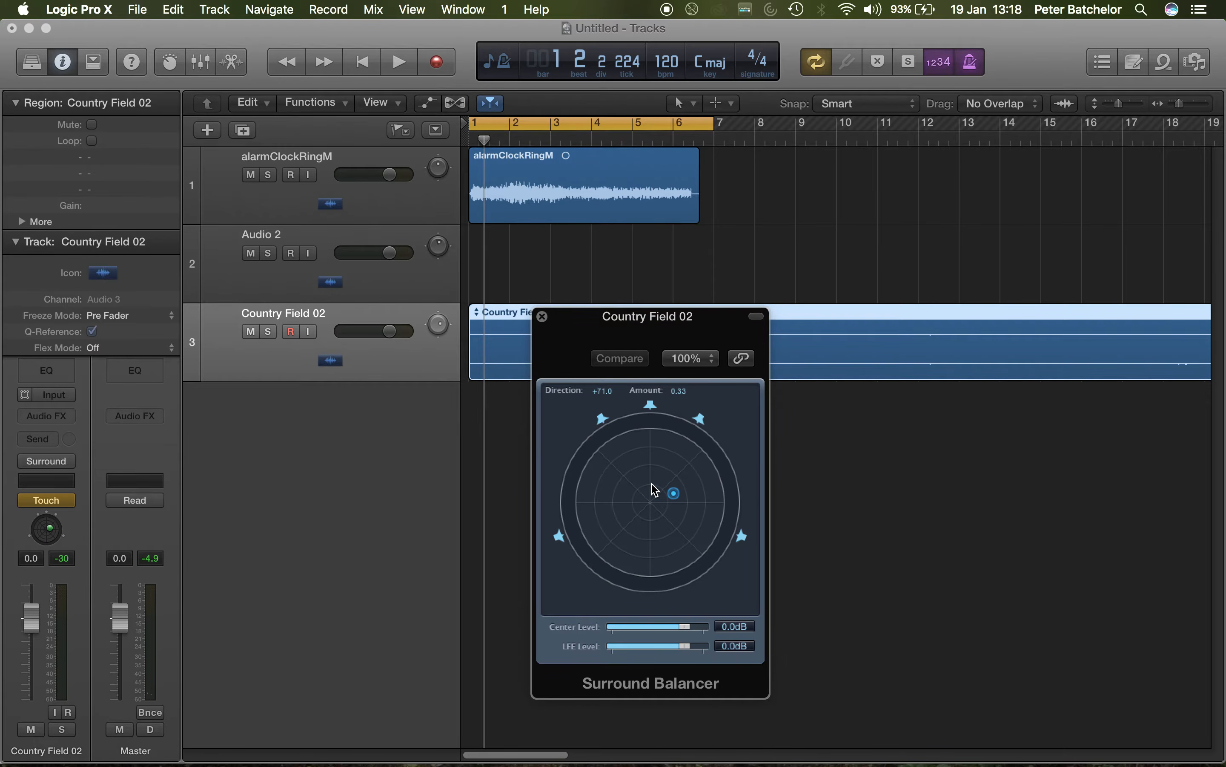
Step: Switch the Country Field 02 automation mode to Read and play back the recorded balance movements
{"action": "left_click", "coordinate": [58, 501]}
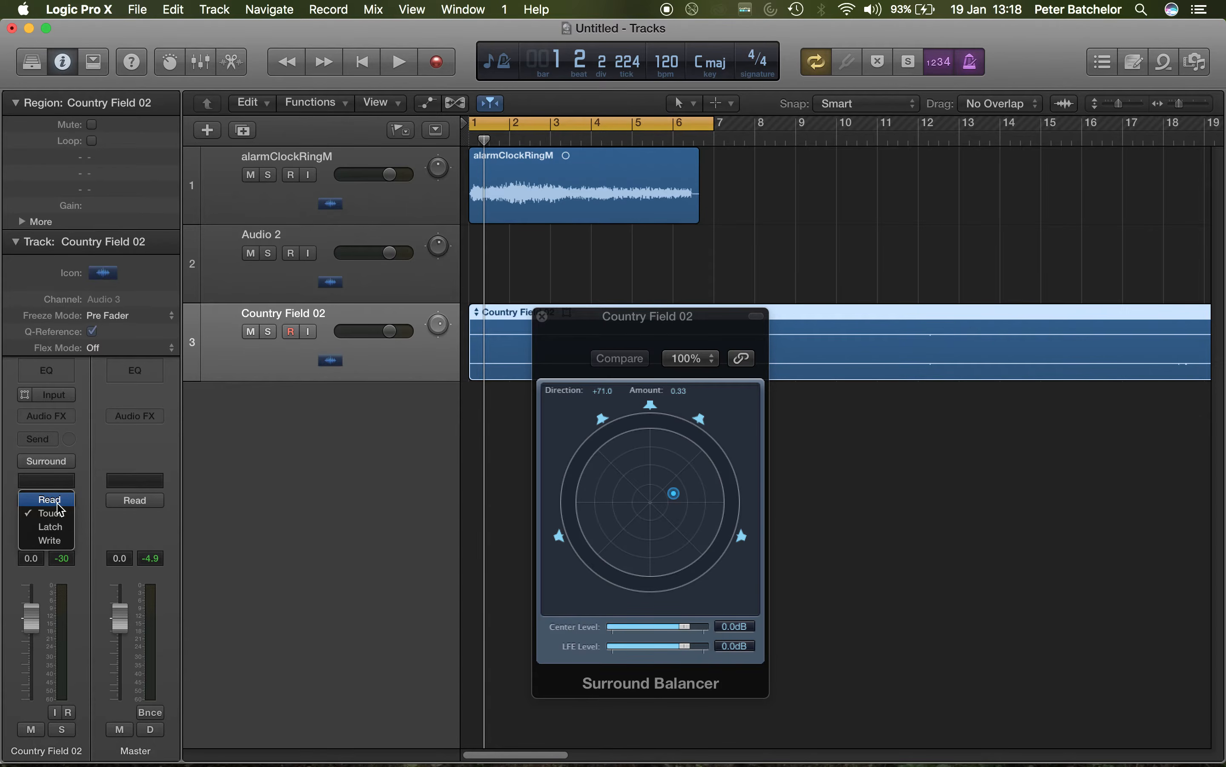
{"action": "left_click", "coordinate": [57, 500]}
{"action": "key", "text": "space"}
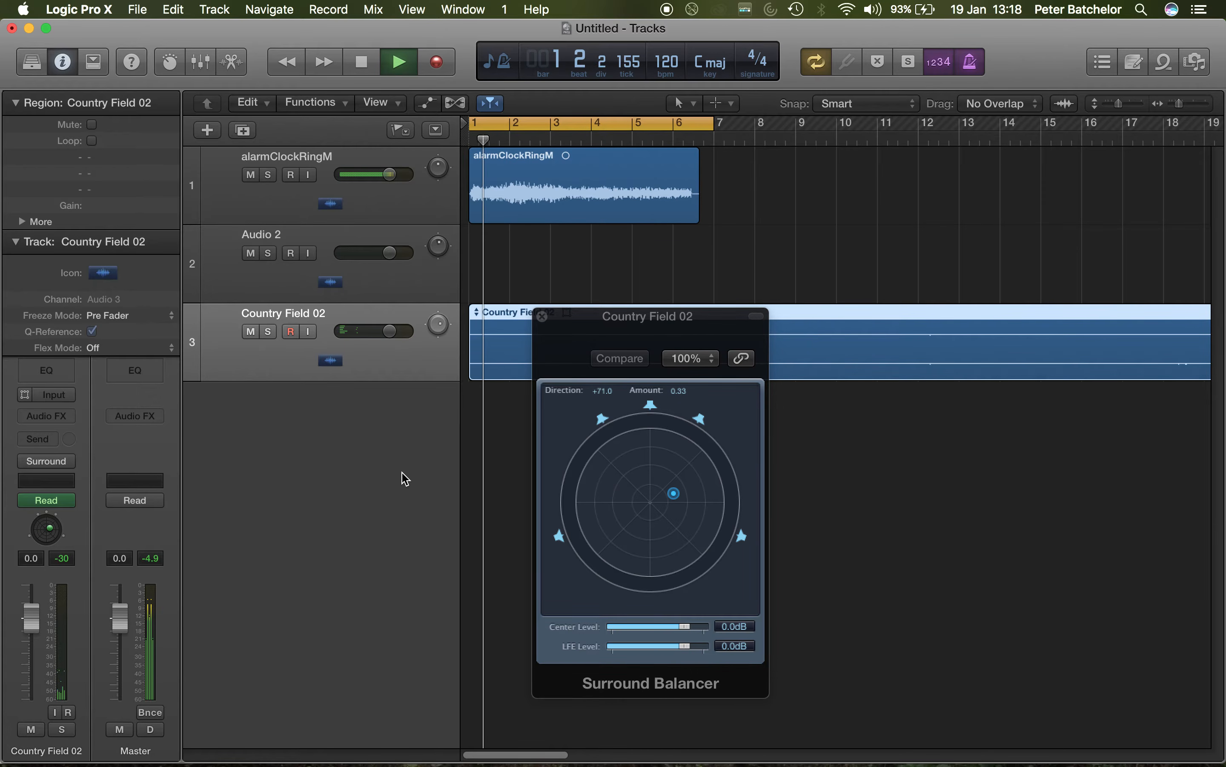
{"action": "key", "text": "space"}
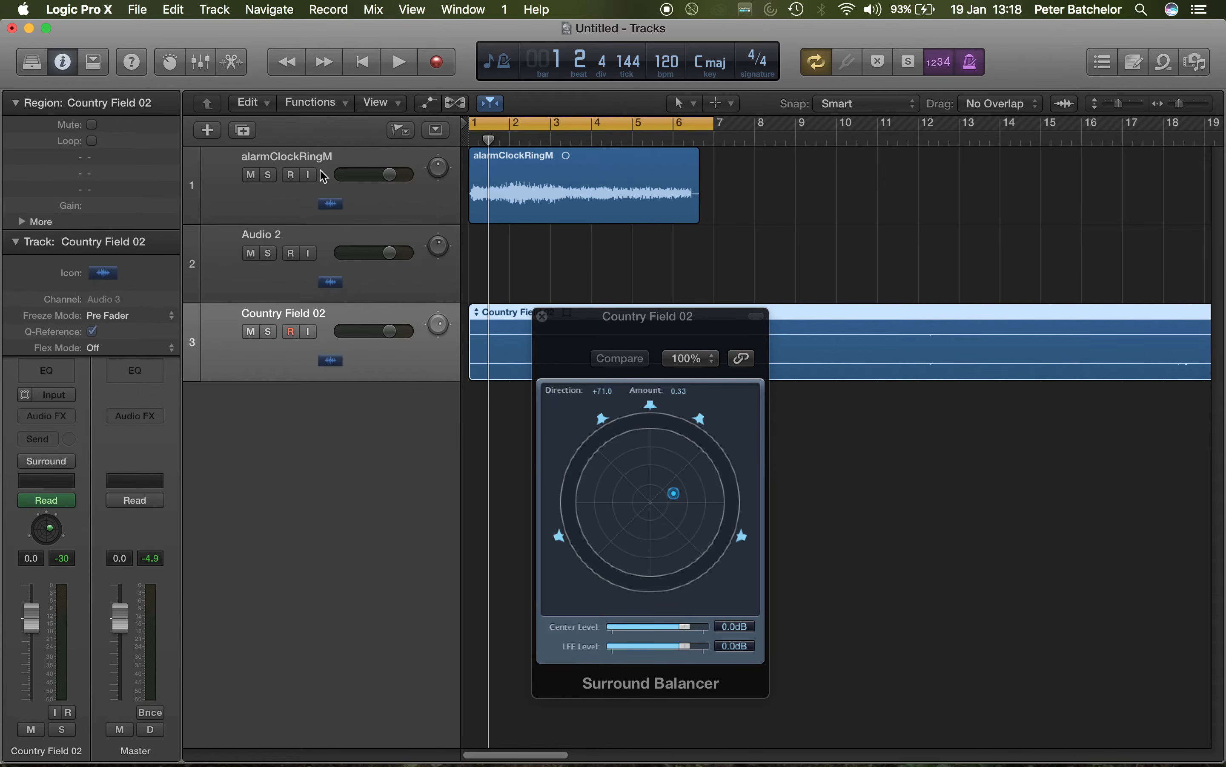
Step: Show automation on all tracks and open the automation parameter choices for Country Field 02
{"action": "key", "text": "a"}
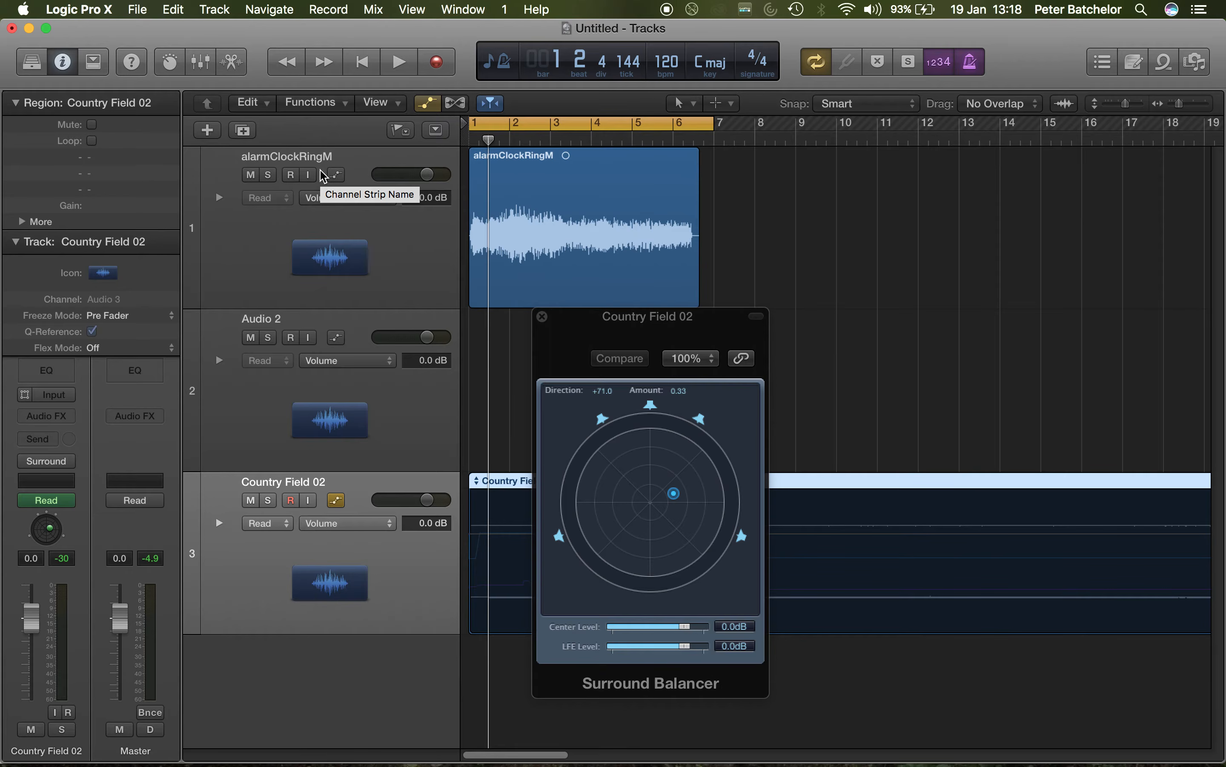
{"action": "left_click", "coordinate": [371, 530]}
{"action": "mouse_move", "coordinate": [412, 485]}
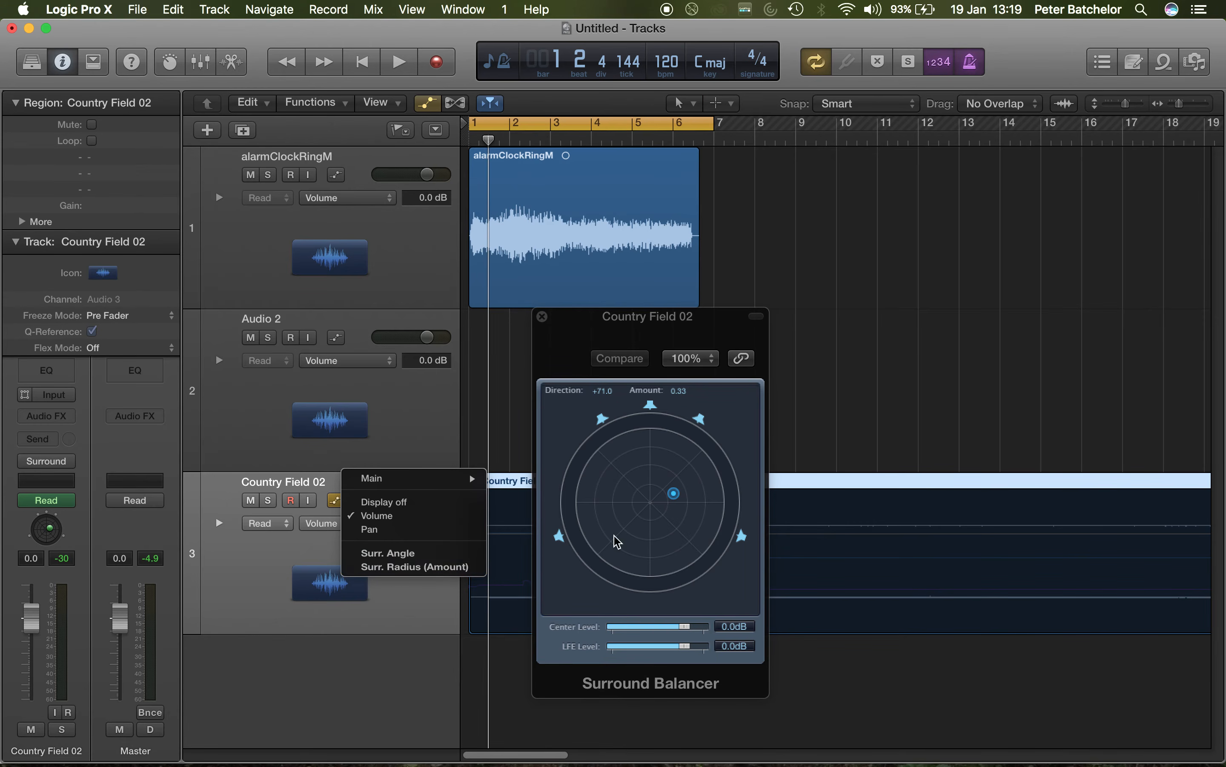
Step: Shift the Country Field 02 balance to about direction +1.0, amount 0.77 and move the Surround Balancer clear of its region
{"action": "left_click", "coordinate": [674, 490]}
{"action": "left_click_drag", "start_coordinate": [668, 481], "coordinate": [657, 445]}
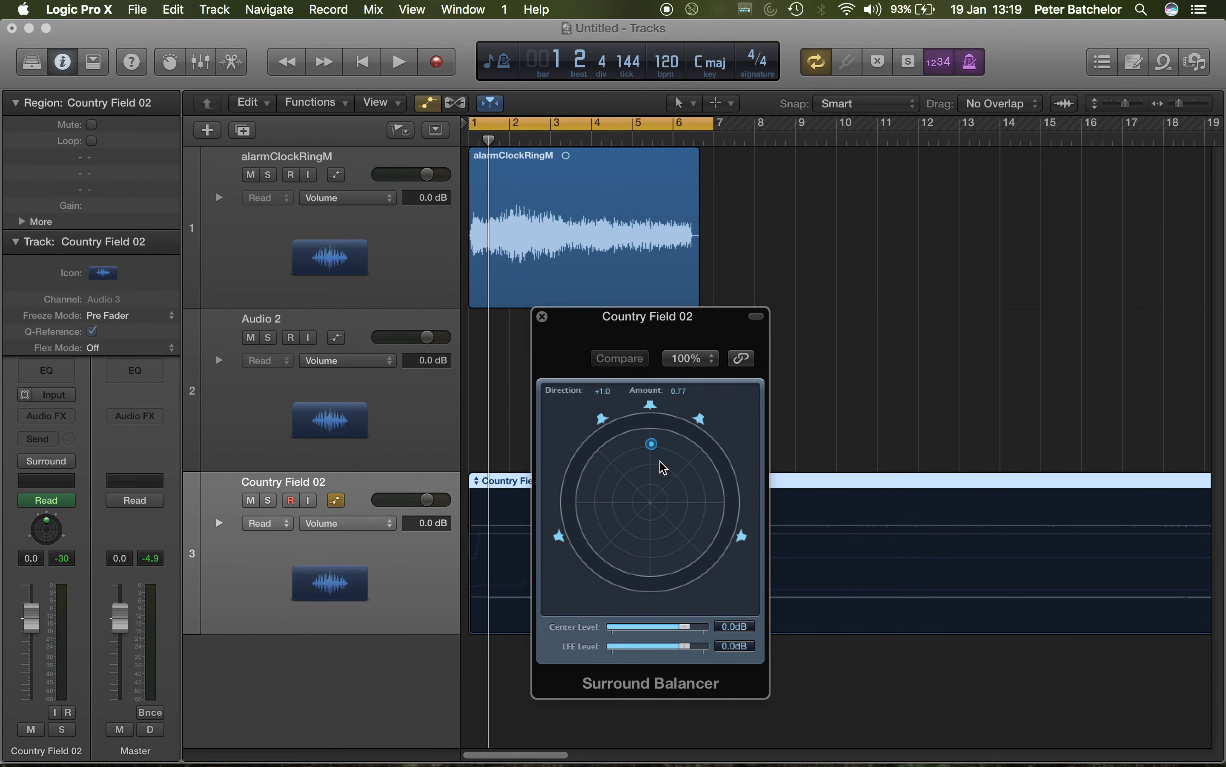
{"action": "left_click_drag", "start_coordinate": [626, 316], "coordinate": [962, 70]}
Step: Display the Surr. Angle automation curve on the Country Field 02 track
{"action": "left_click", "coordinate": [653, 482]}
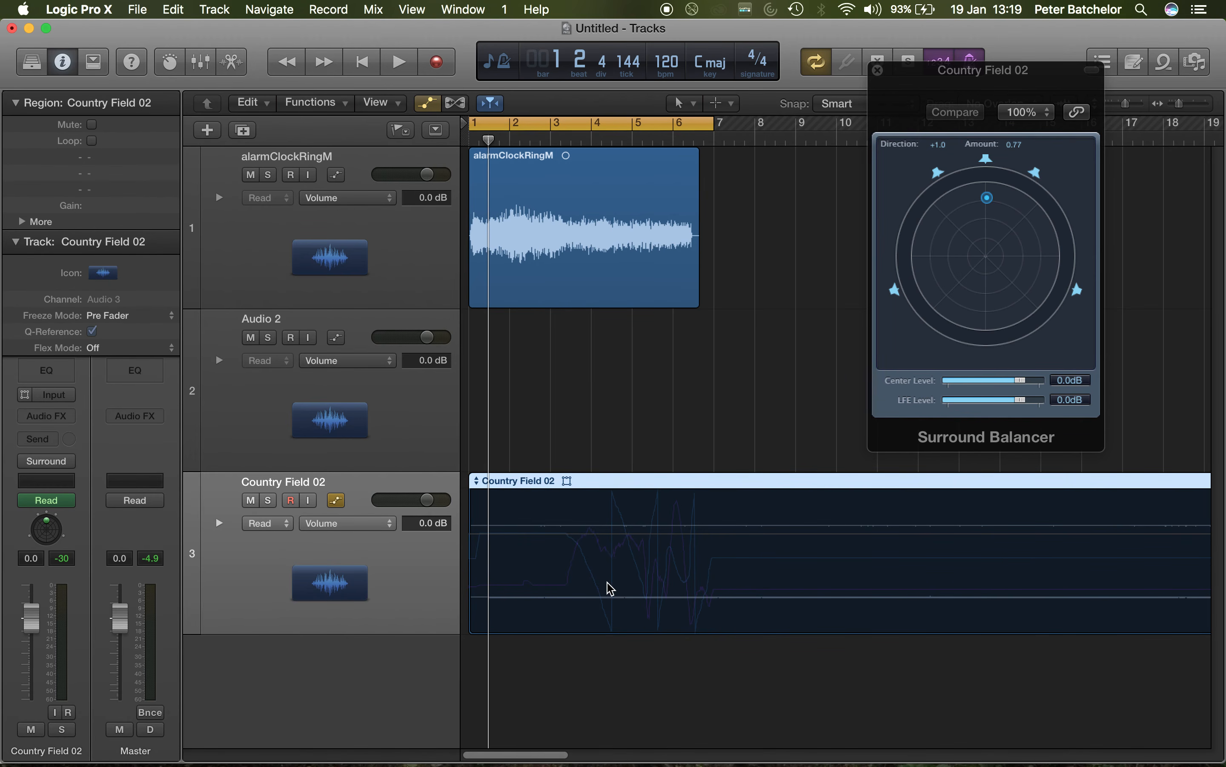
{"action": "left_click", "coordinate": [610, 620]}
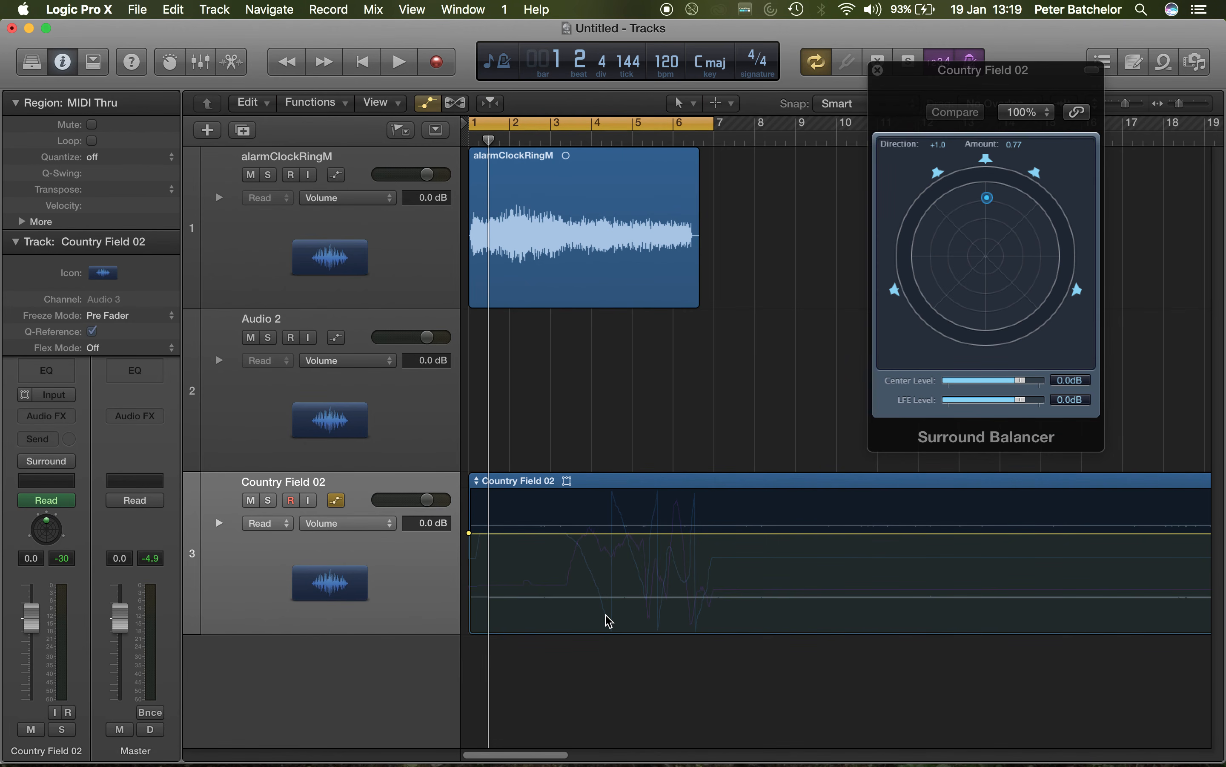
{"action": "left_click", "coordinate": [367, 529]}
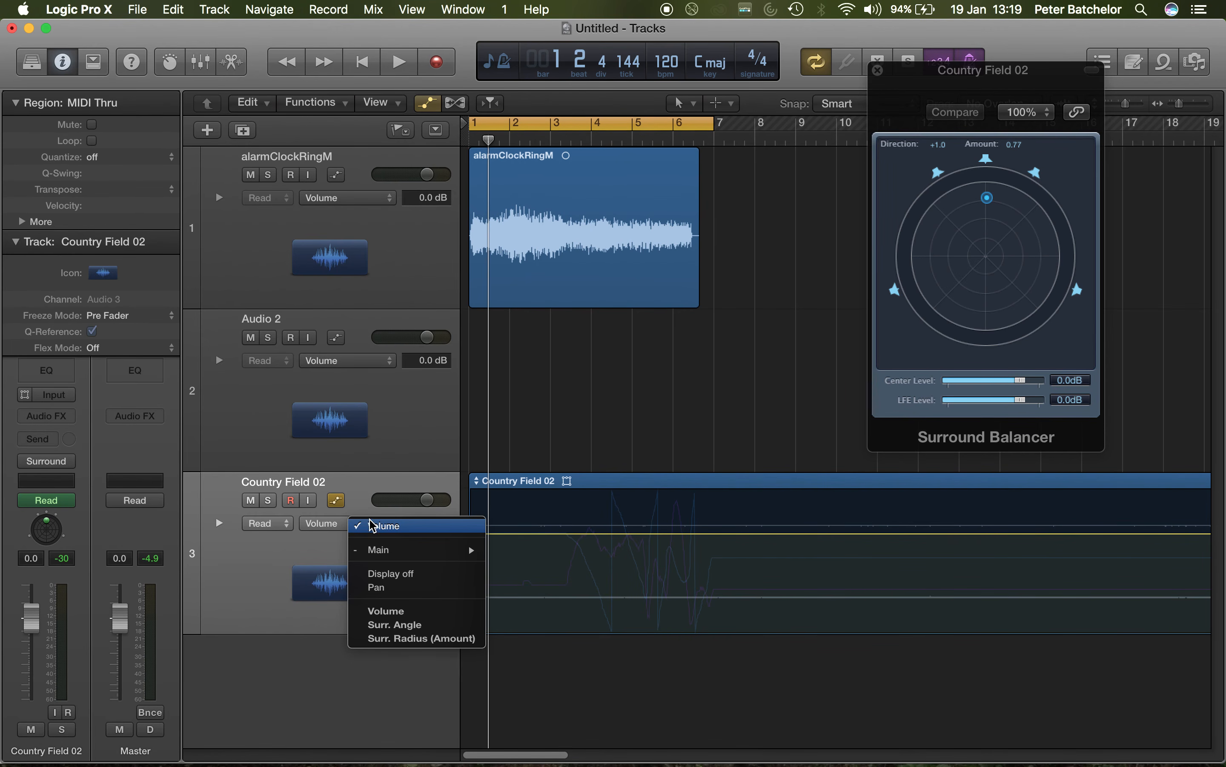
{"action": "left_click", "coordinate": [415, 628]}
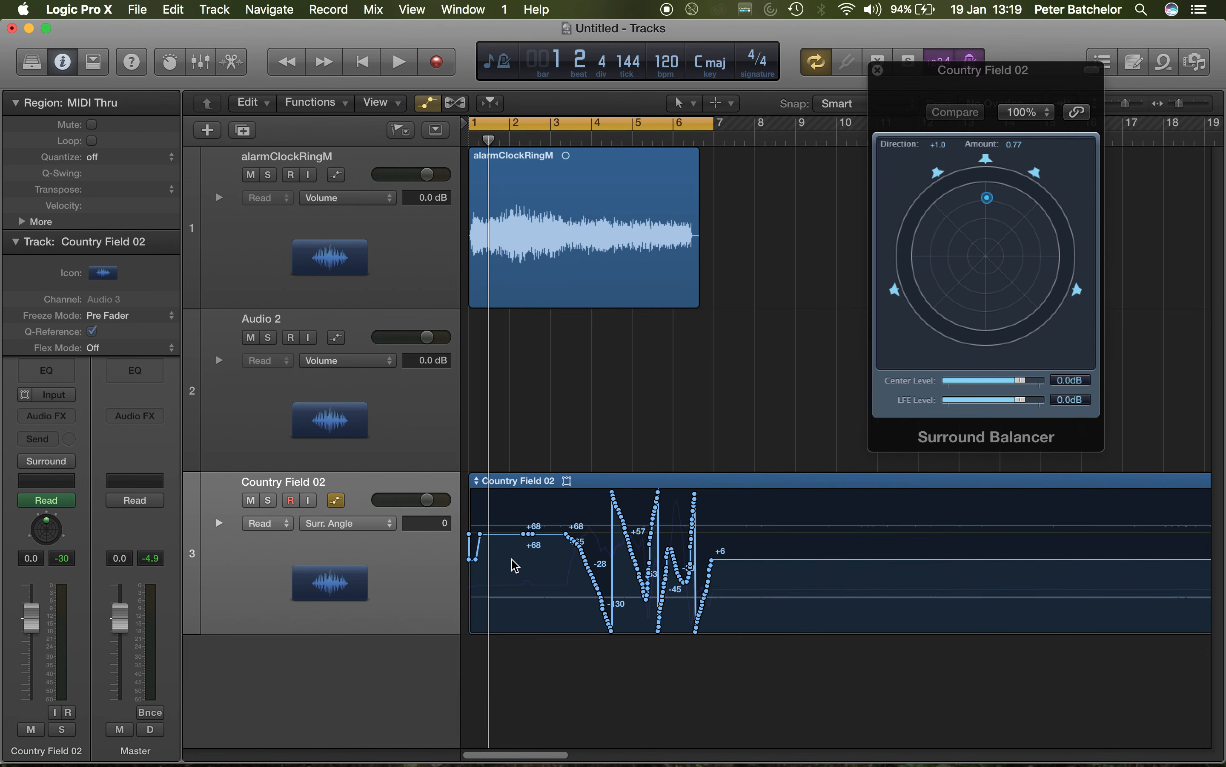